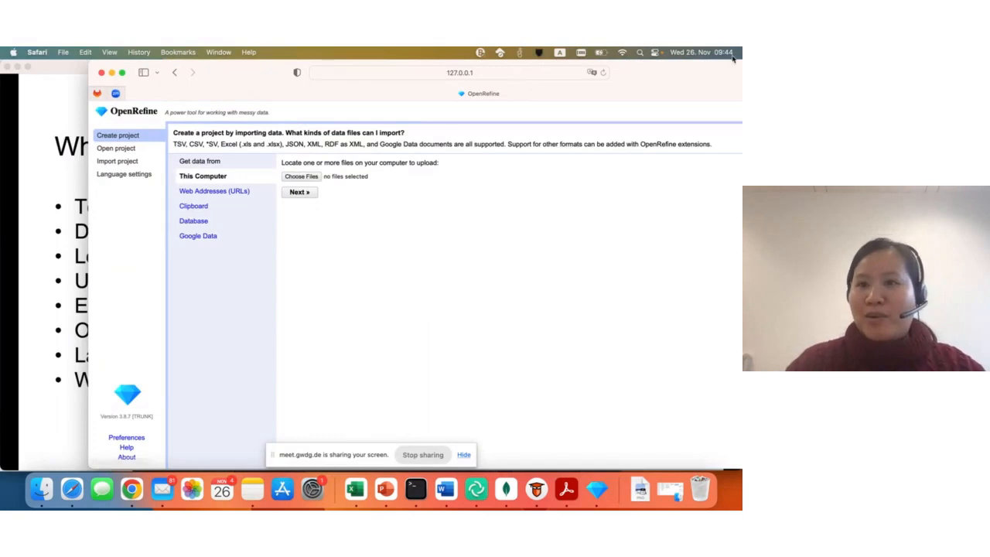
- Reposition the browser window so the whole OpenRefine start page fits on the screen
{"action": "left_click_drag", "start_coordinate": [732, 65], "coordinate": [651, 76]}
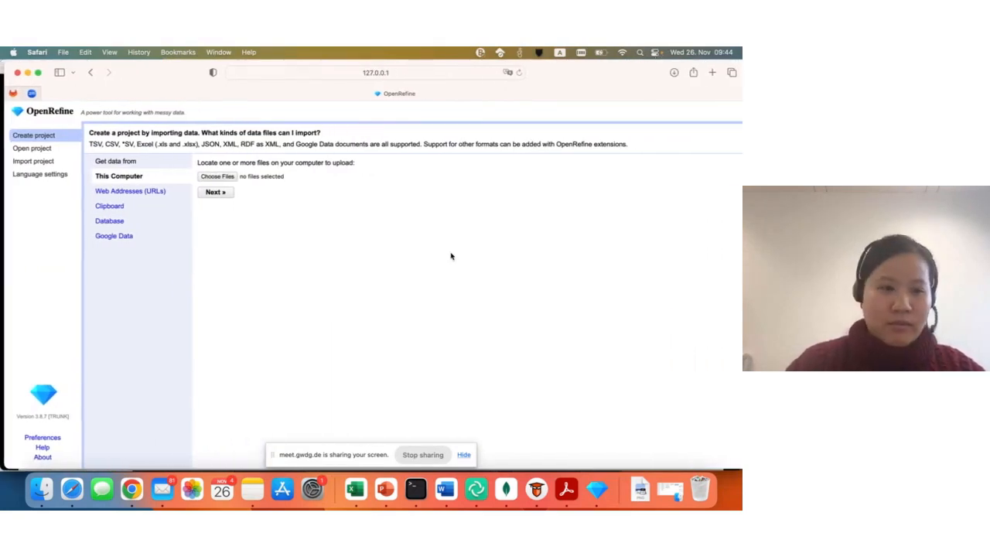
{"action": "left_click_drag", "start_coordinate": [3, 284], "coordinate": [25, 284]}
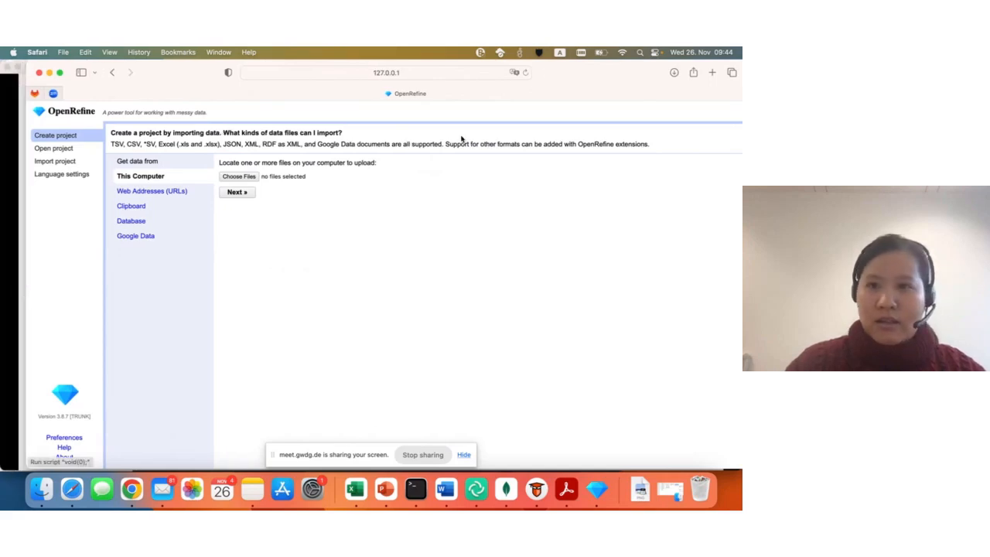
{"action": "left_click_drag", "start_coordinate": [568, 70], "coordinate": [550, 71]}
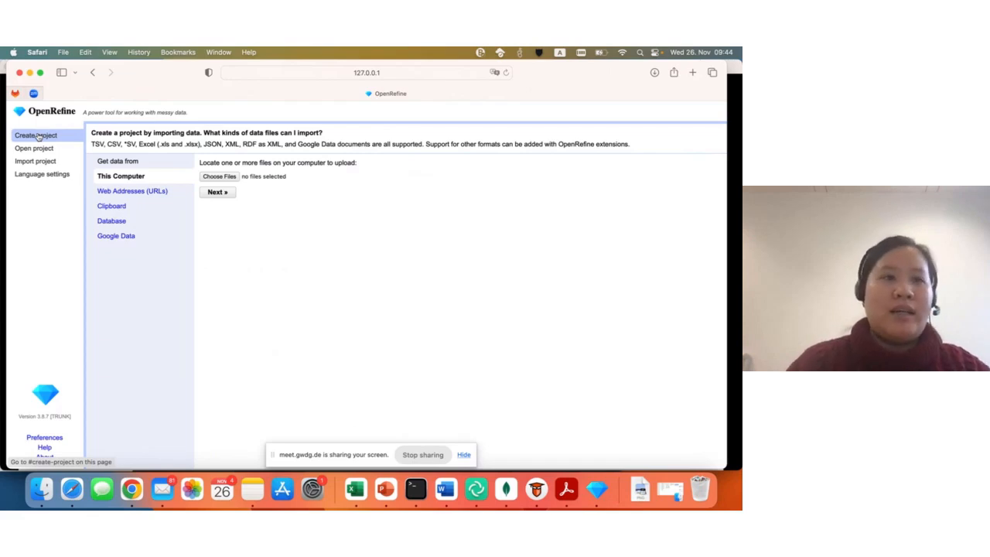
- Look through the pages for opening a project, importing a project and language settings, including the available interface languages
{"action": "left_click", "coordinate": [32, 148]}
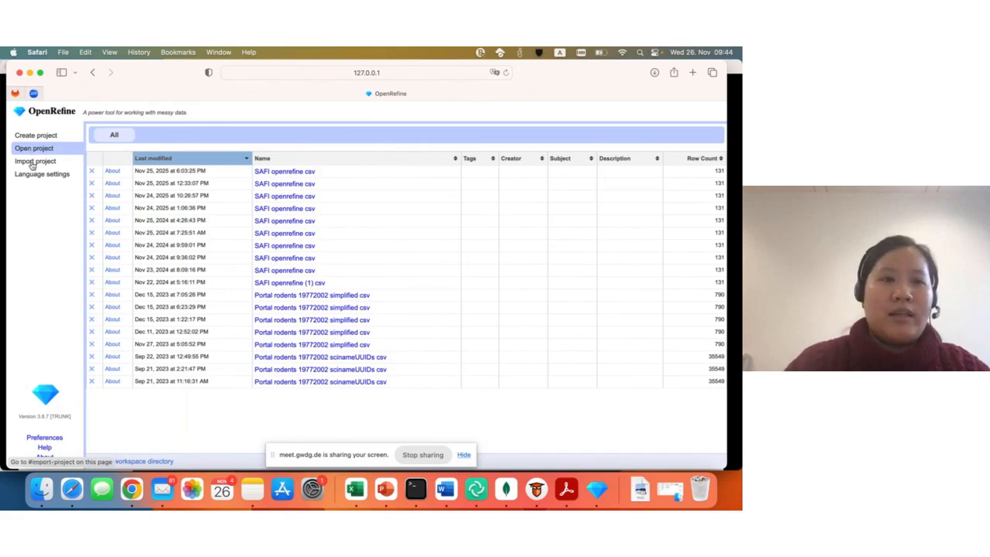
{"action": "left_click", "coordinate": [32, 162]}
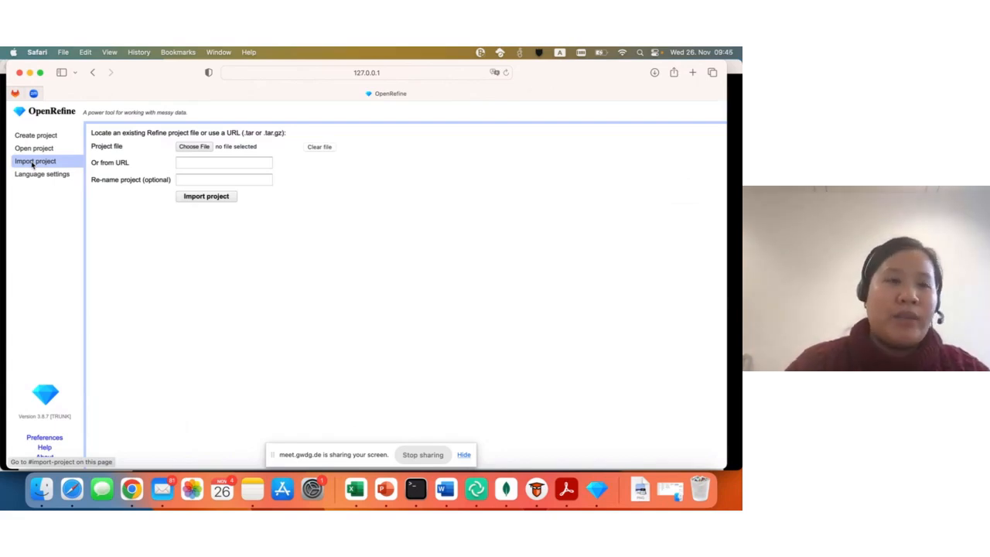
{"action": "left_click", "coordinate": [36, 174]}
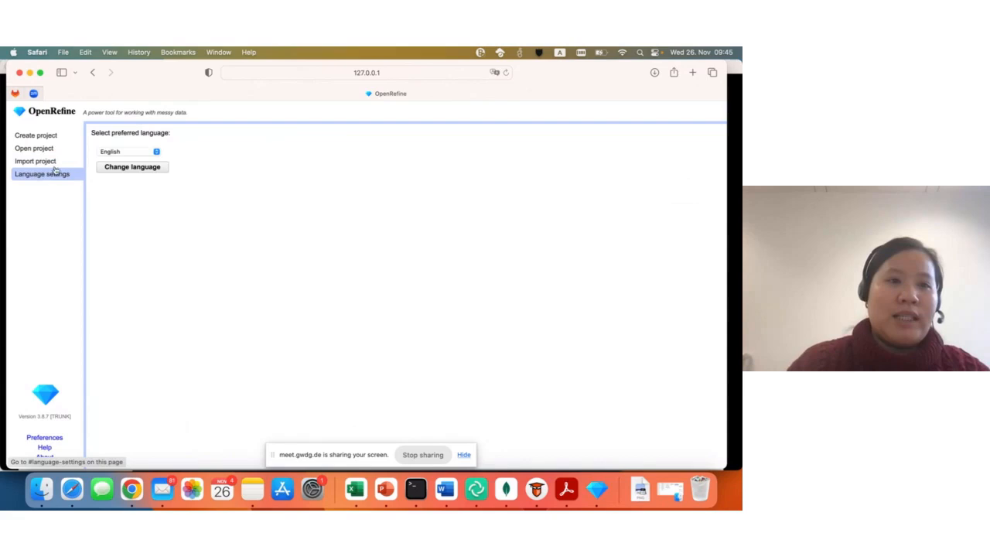
{"action": "left_click", "coordinate": [117, 151]}
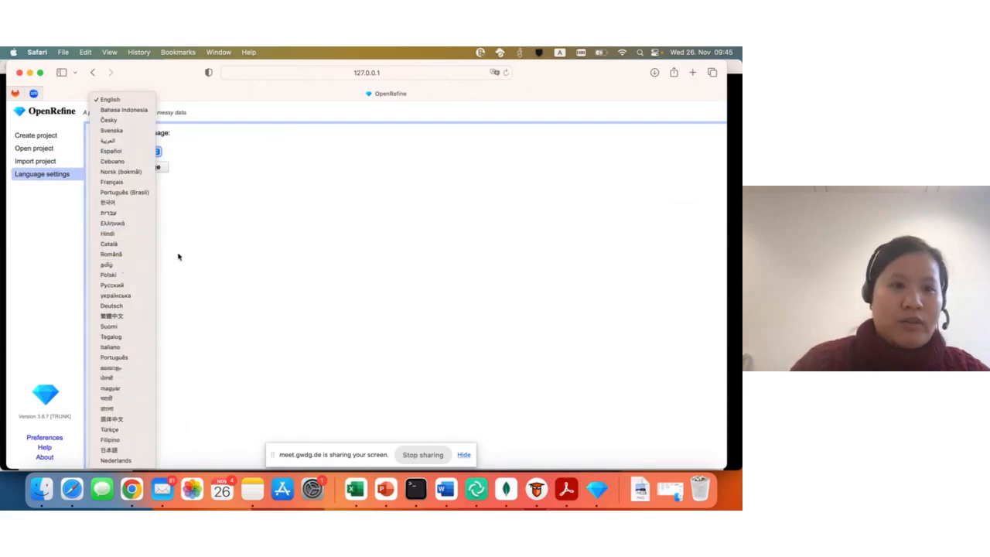
{"action": "left_click", "coordinate": [178, 256]}
- Start a new project from this computer by uploading SAFI_openrefine.csv from the Desktop and proceed to the parsing preview
{"action": "left_click", "coordinate": [36, 136]}
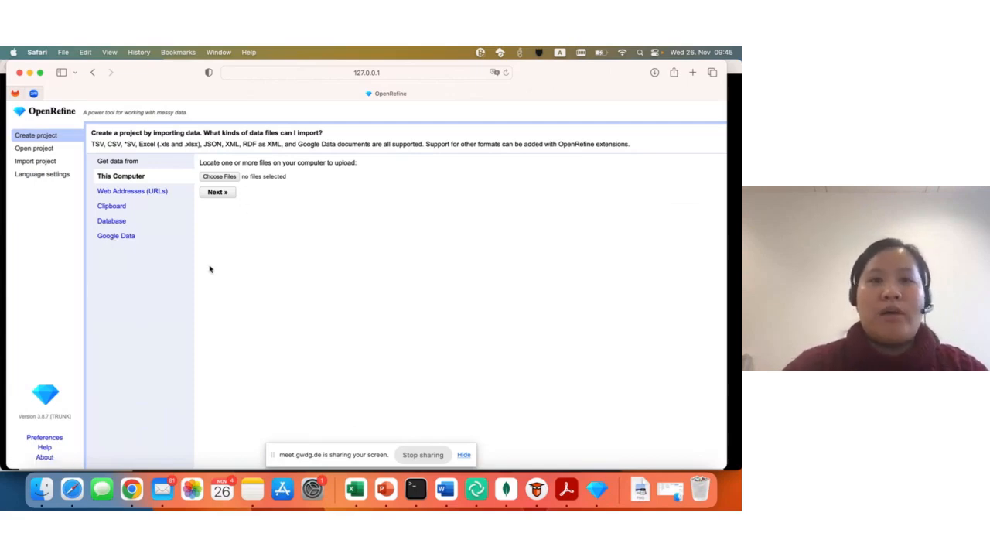
{"action": "left_click", "coordinate": [224, 177]}
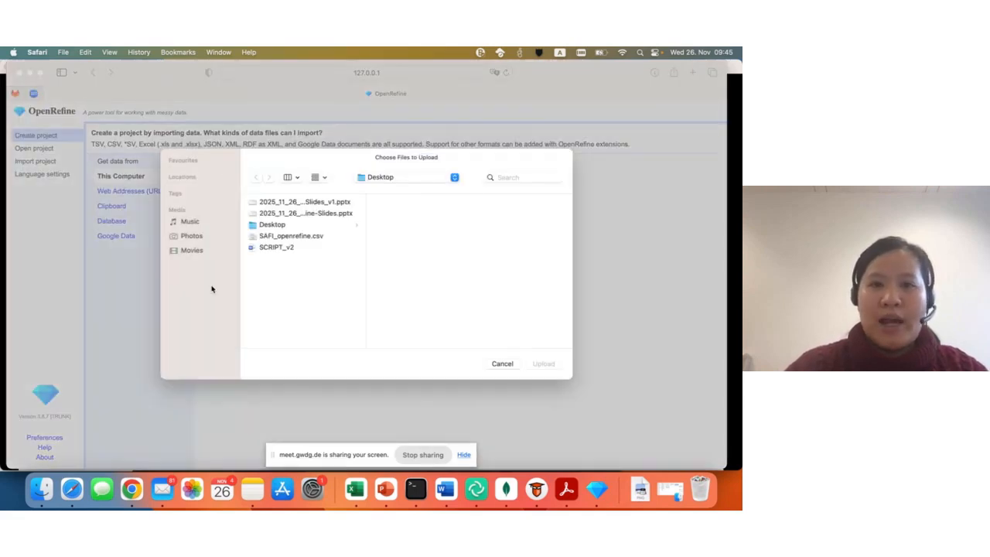
{"action": "left_click", "coordinate": [278, 237]}
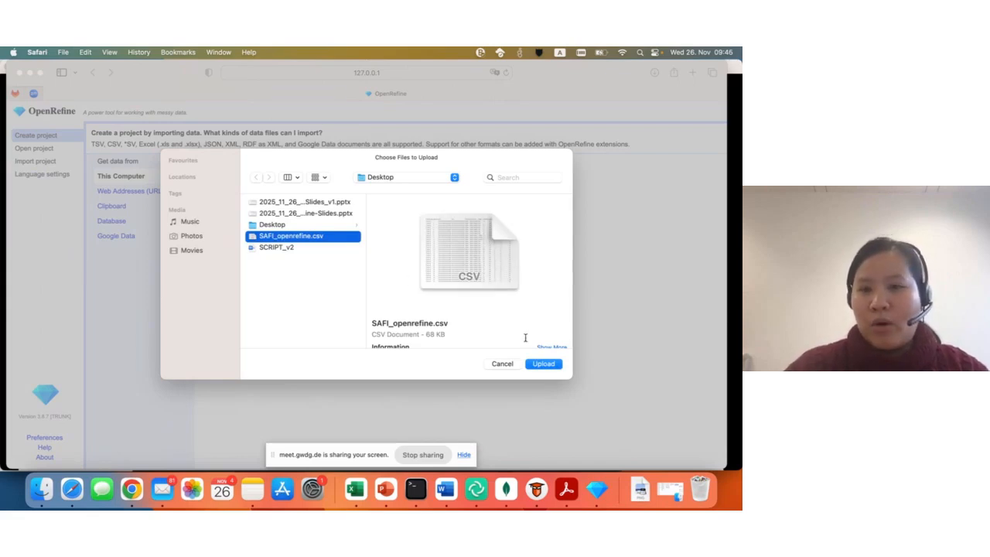
{"action": "left_click", "coordinate": [545, 364]}
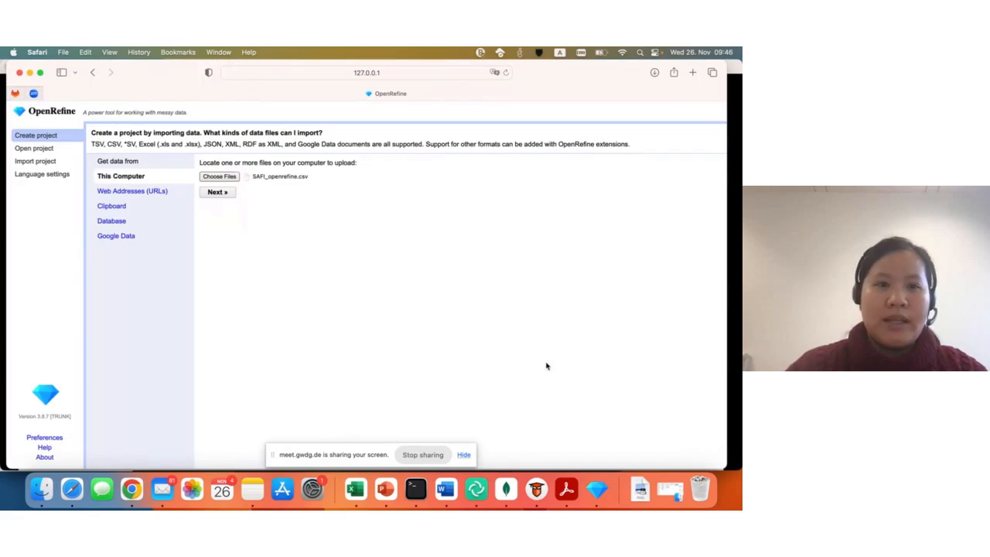
{"action": "left_click", "coordinate": [219, 193]}
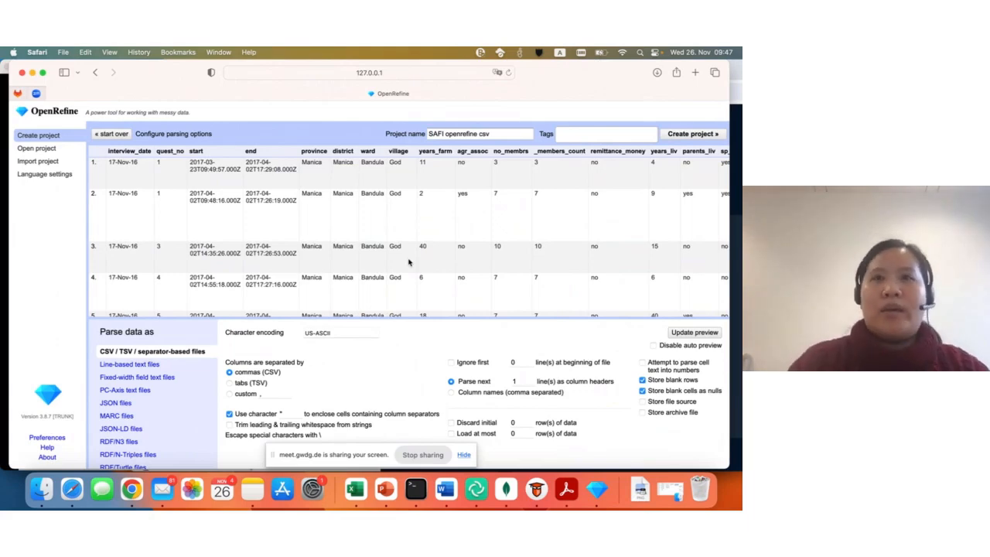
- Review the parsed data preview and create the project under the name SAFI openrefine csv
{"action": "scroll", "coordinate": [409, 263], "scroll_direction": "down", "scroll_amount": 1}
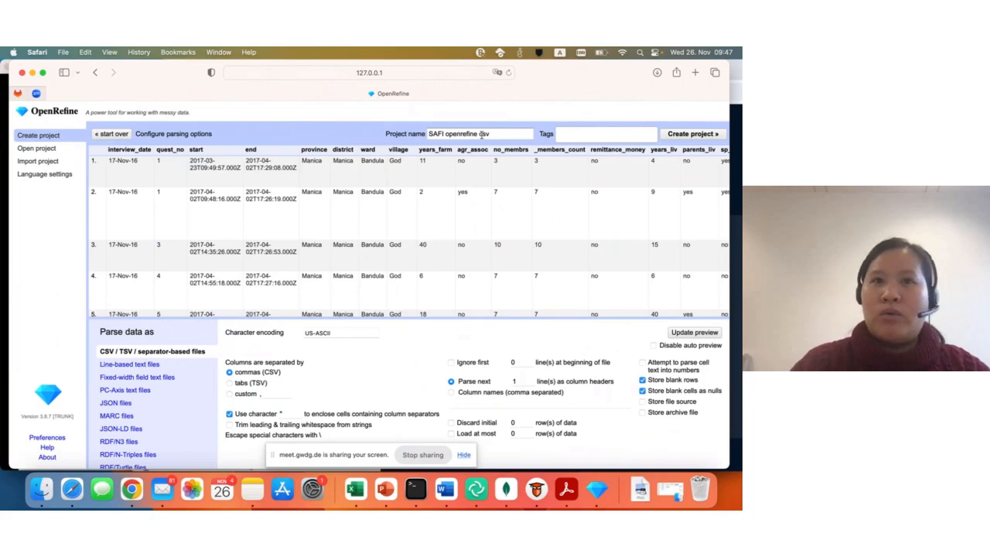
{"action": "triple_click", "coordinate": [423, 133]}
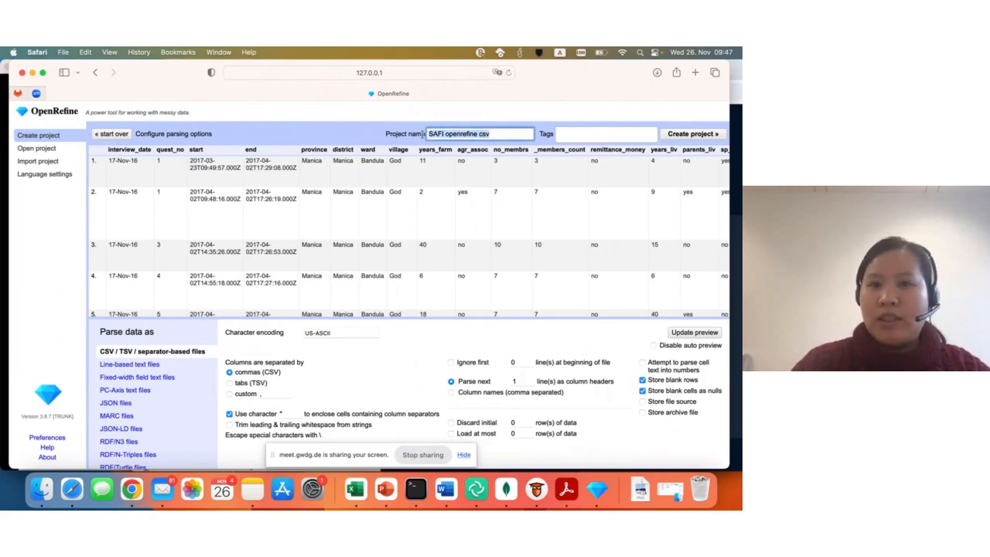
{"action": "left_click", "coordinate": [373, 134]}
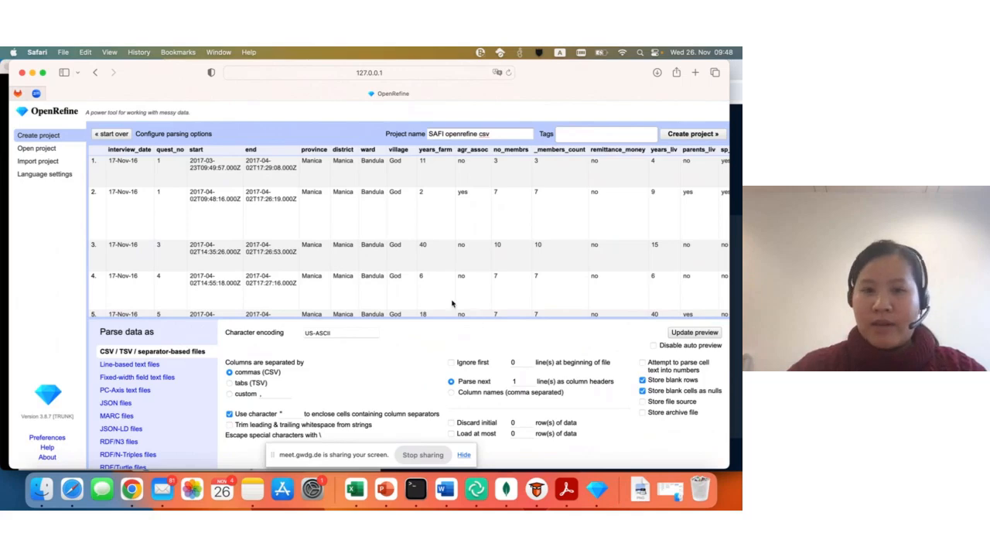
{"action": "scroll", "coordinate": [545, 257], "scroll_direction": "right", "scroll_amount": 2}
{"action": "scroll", "coordinate": [545, 258], "scroll_direction": "left", "scroll_amount": 2}
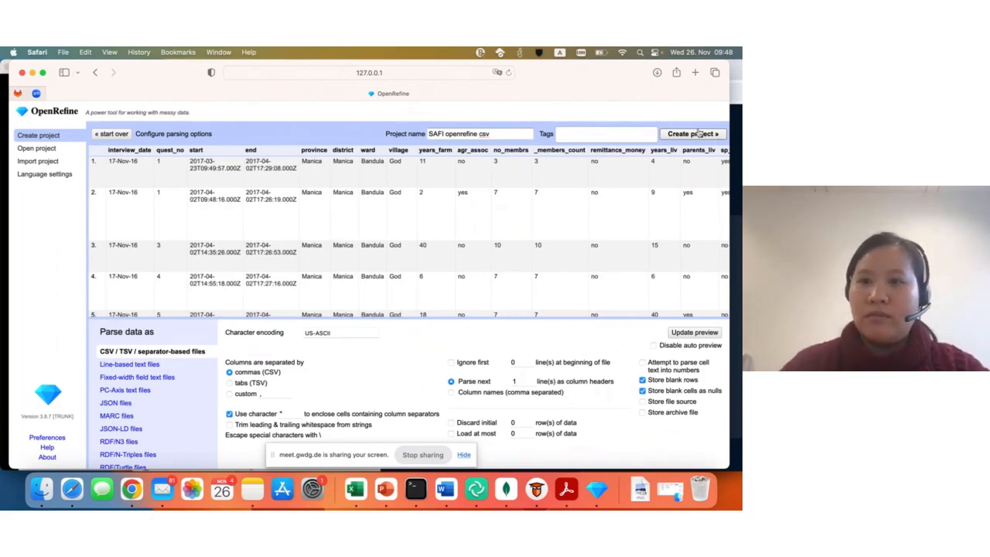
{"action": "left_click", "coordinate": [699, 133]}
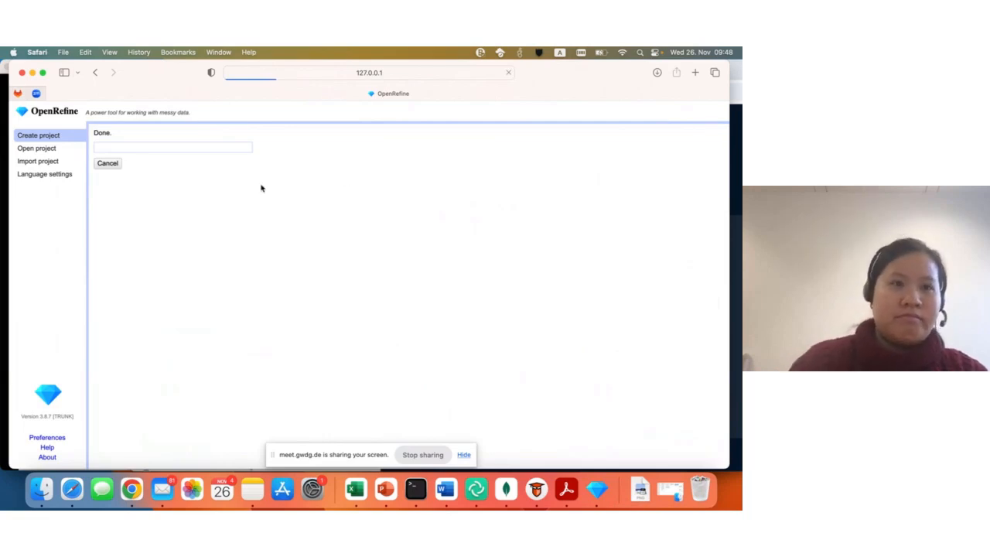
- Shift the browser window so the new project's grid and header controls are fully in view
{"action": "mouse_move", "coordinate": [173, 71]}
{"action": "left_mouse_down"}
{"action": "mouse_move", "coordinate": [186, 72]}
{"action": "mouse_move", "coordinate": [178, 68]}
{"action": "left_mouse_up"}
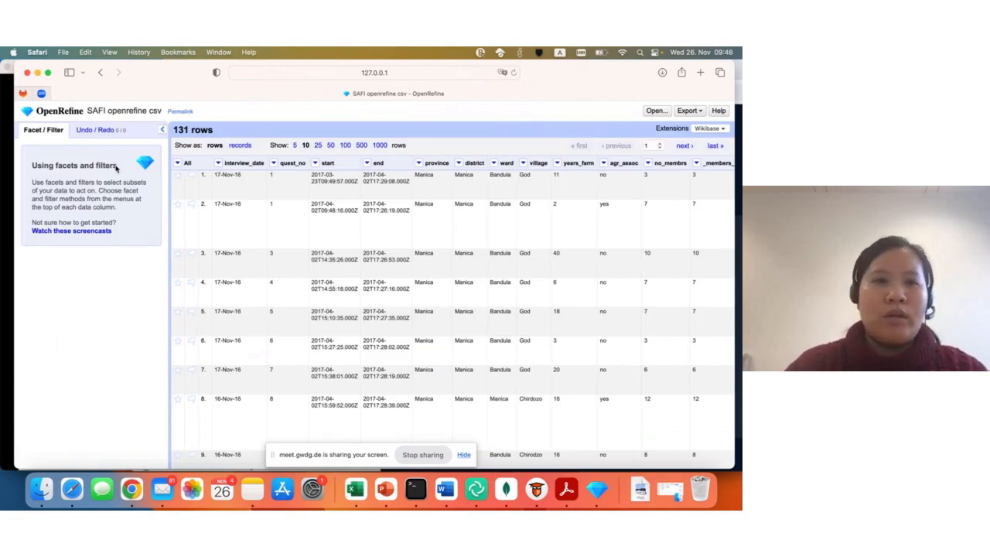
{"action": "left_click_drag", "start_coordinate": [180, 72], "coordinate": [186, 72]}
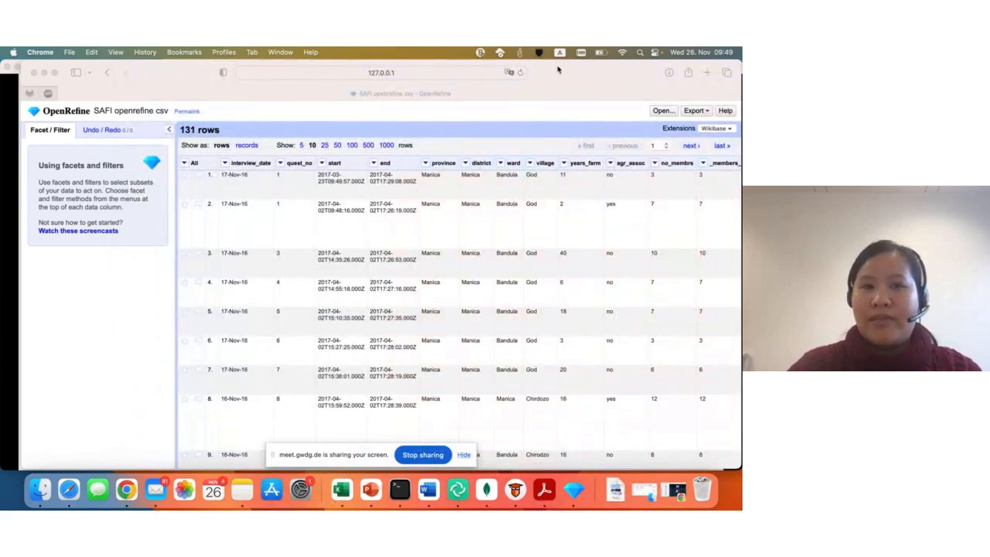
{"action": "left_click_drag", "start_coordinate": [559, 70], "coordinate": [546, 68]}
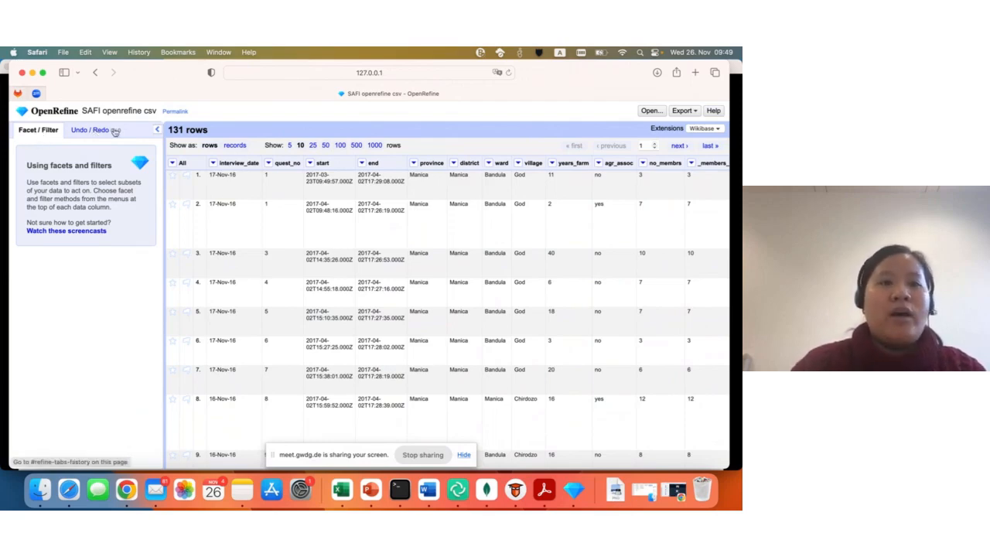
- Display the project's undo history and set the grid to show 50 rows per page
{"action": "left_click", "coordinate": [113, 130]}
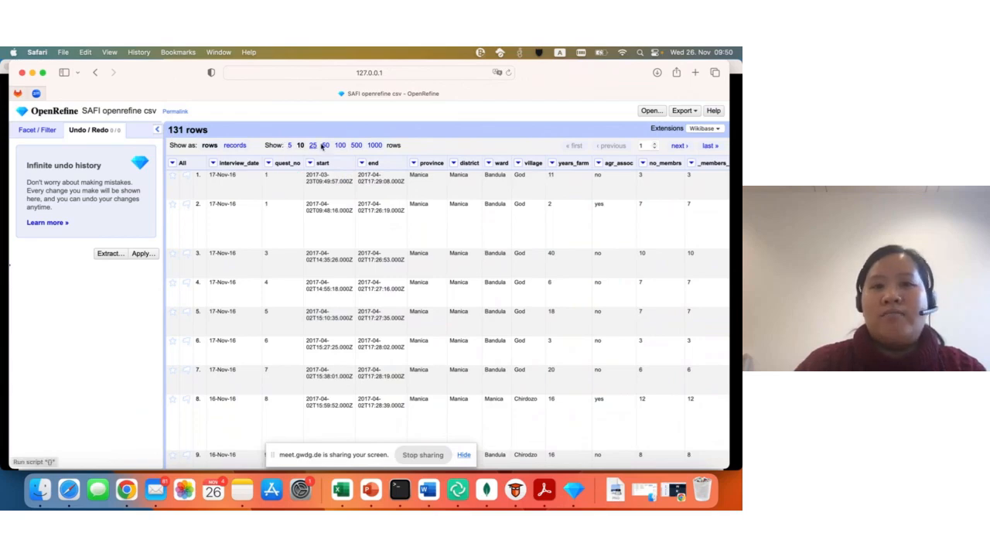
{"action": "left_click", "coordinate": [328, 146]}
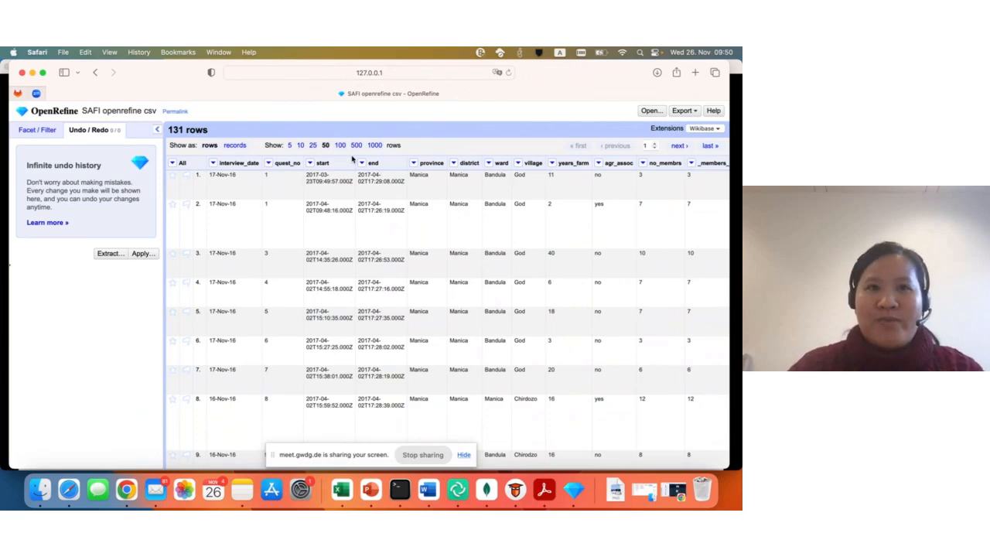
- Look through the facet options offered for the interview_date column, leaving without choosing one
{"action": "left_click", "coordinate": [213, 163]}
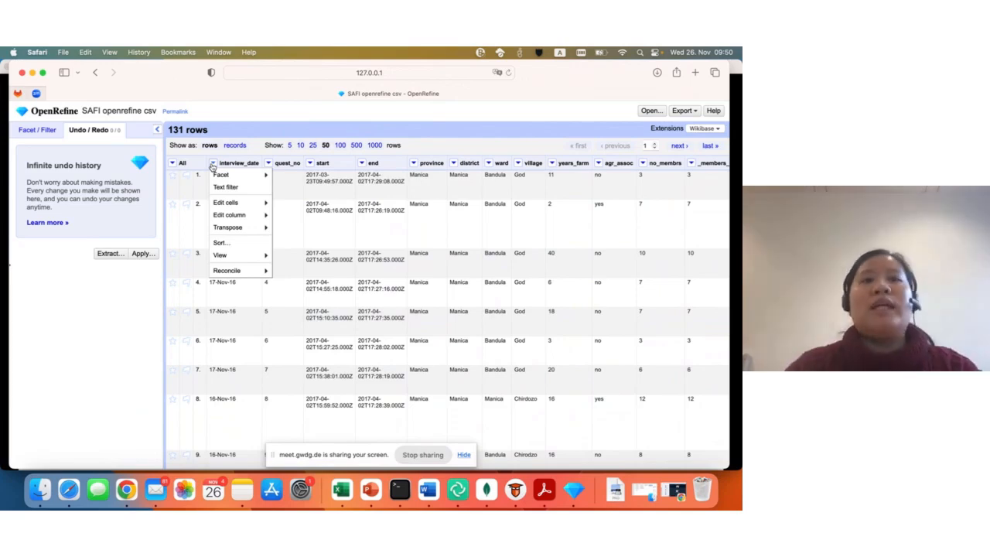
{"action": "mouse_move", "coordinate": [232, 176]}
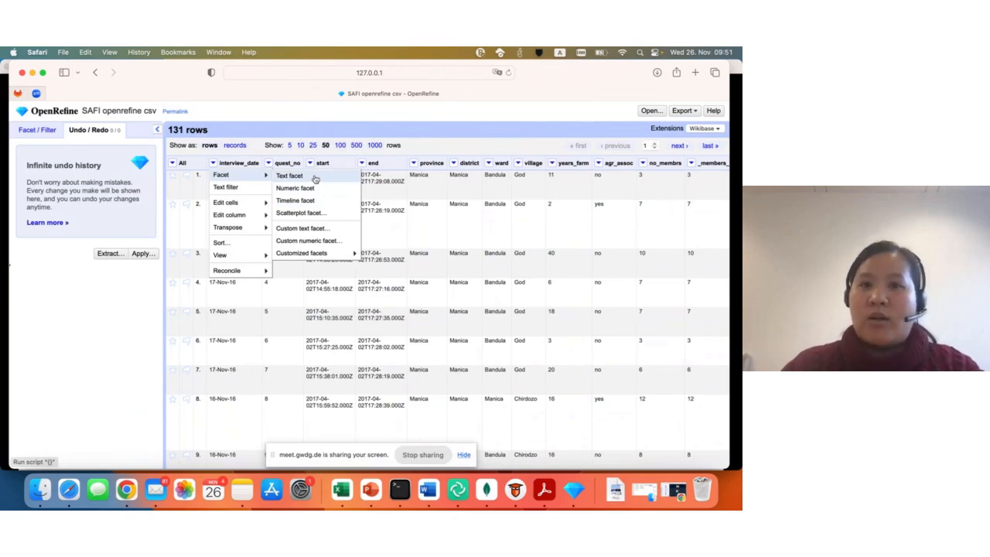
{"action": "left_click", "coordinate": [546, 146]}
- Create a text facet on the village column
{"action": "left_click", "coordinate": [517, 164]}
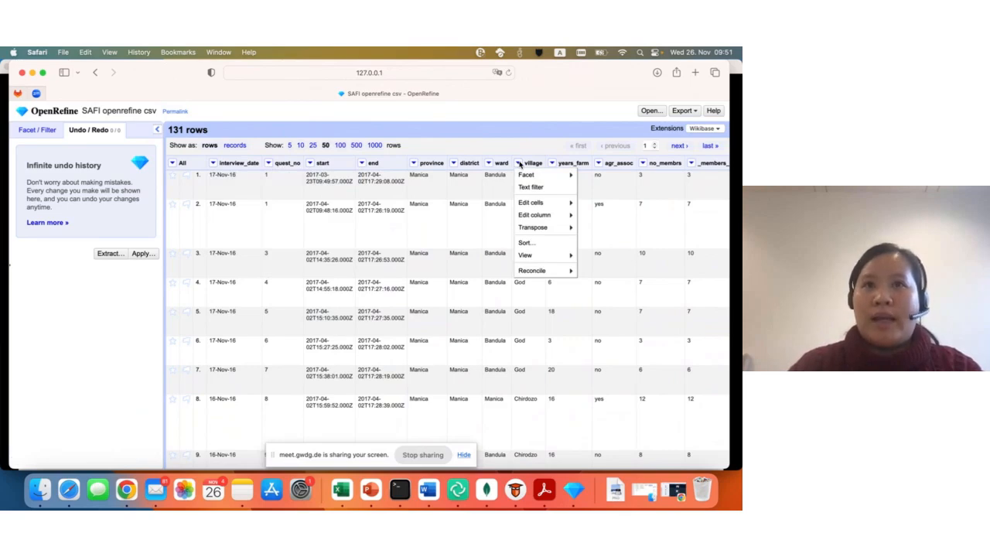
{"action": "mouse_move", "coordinate": [525, 175]}
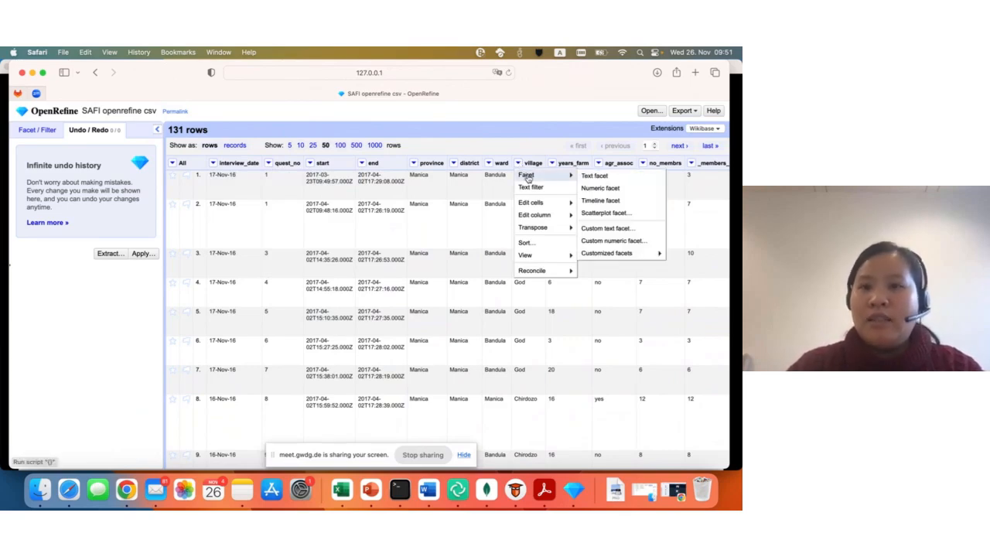
{"action": "left_click", "coordinate": [613, 177]}
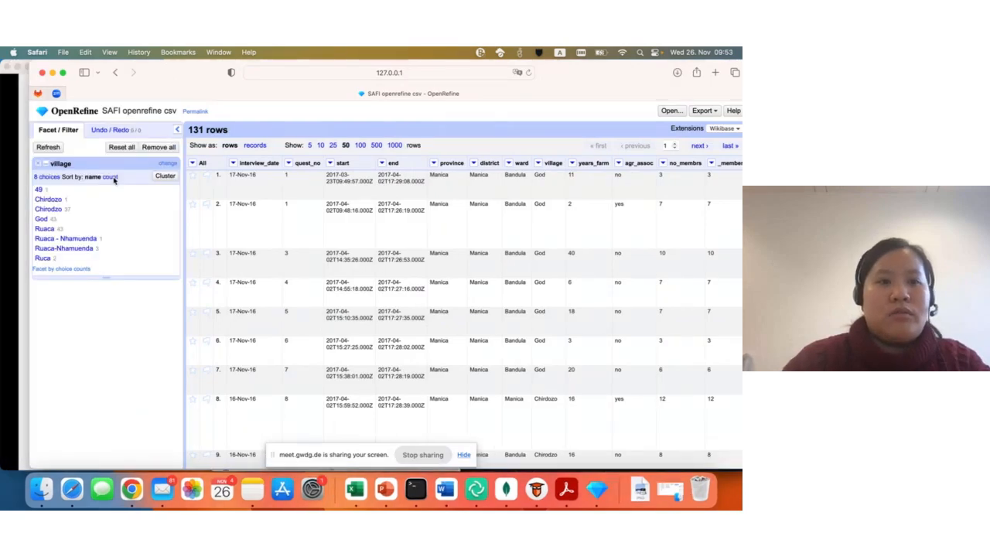
- Examine the village facet choices sorted by count and by name, and view the Chirdozo value's editor without changing it
{"action": "left_click", "coordinate": [111, 177]}
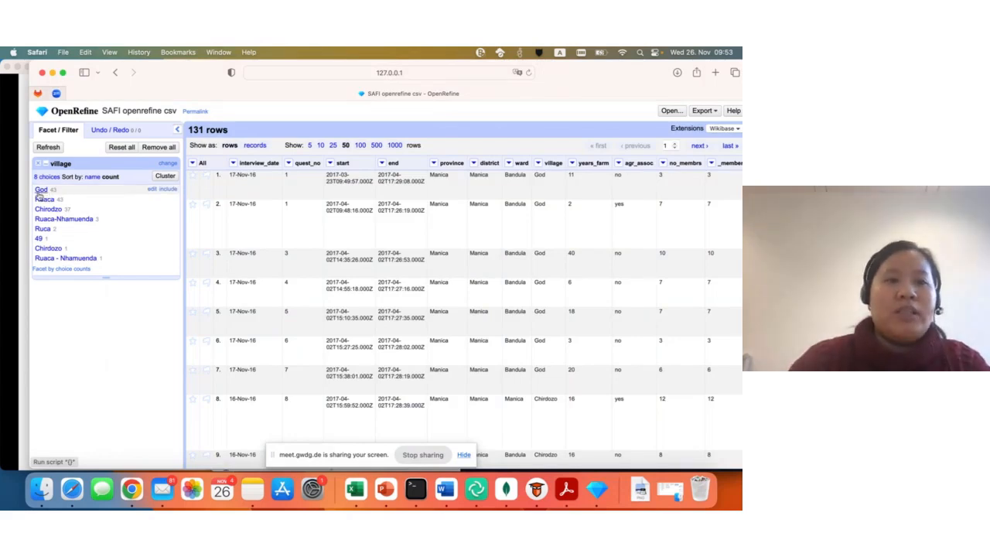
{"action": "left_click", "coordinate": [94, 177]}
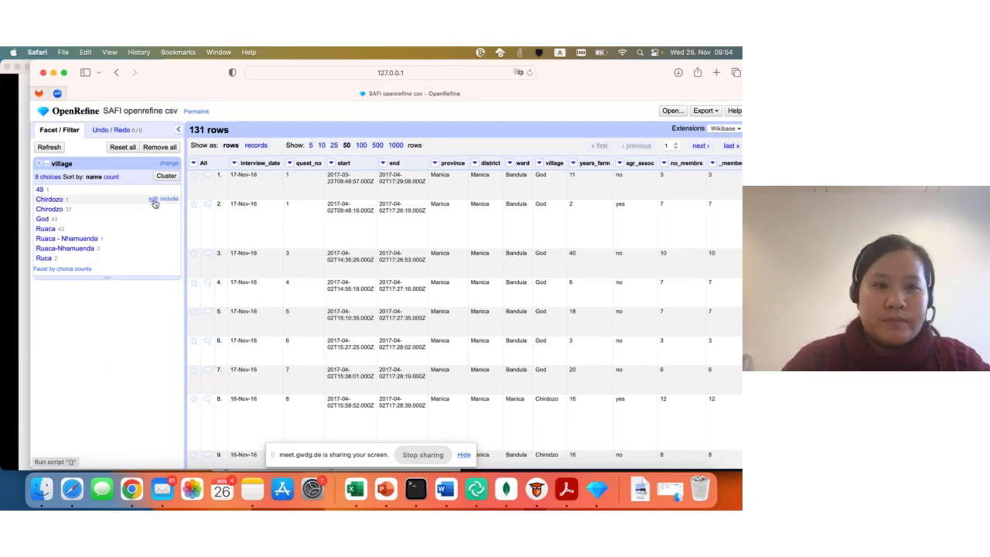
{"action": "left_click", "coordinate": [153, 199]}
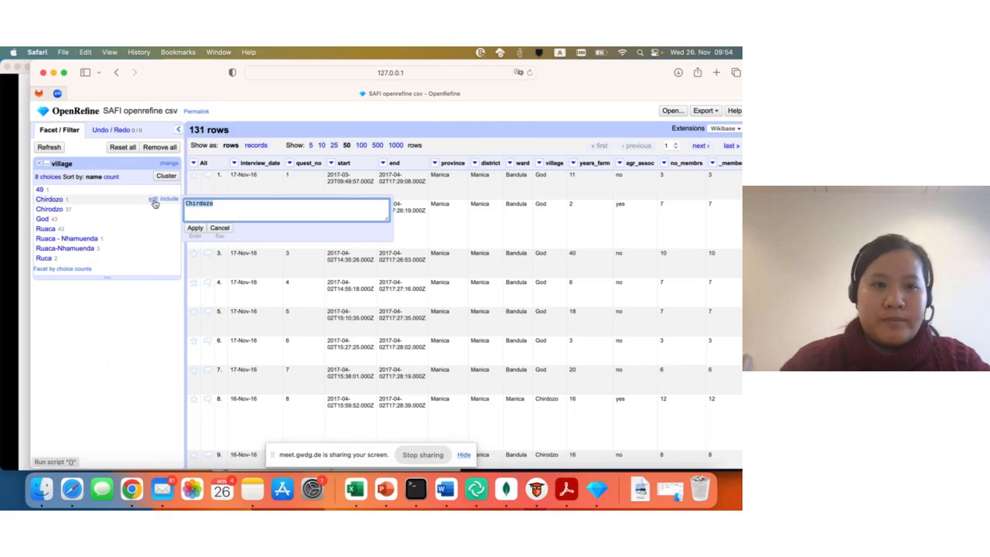
{"action": "left_click", "coordinate": [219, 228]}
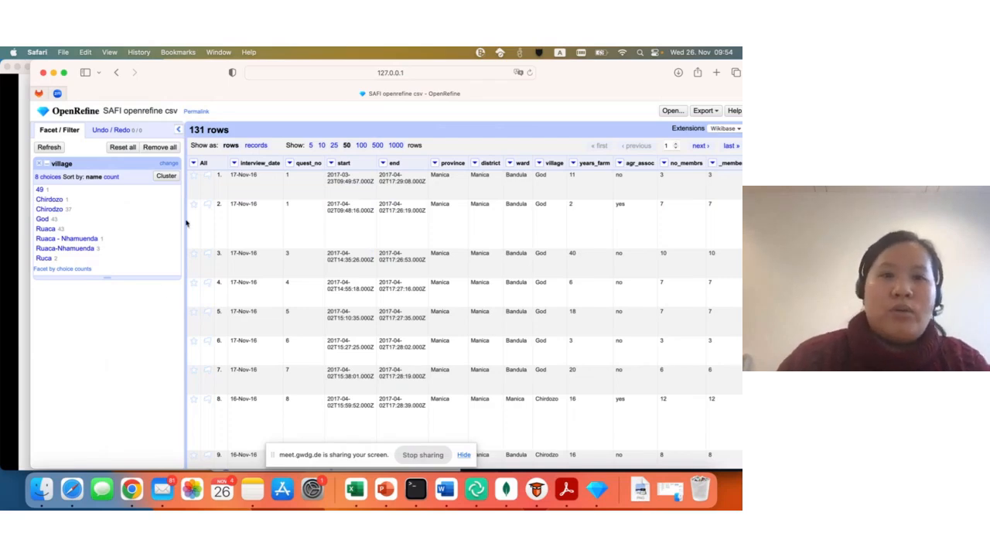
- Create a text facet on the interview_date column
{"action": "left_click", "coordinate": [233, 163]}
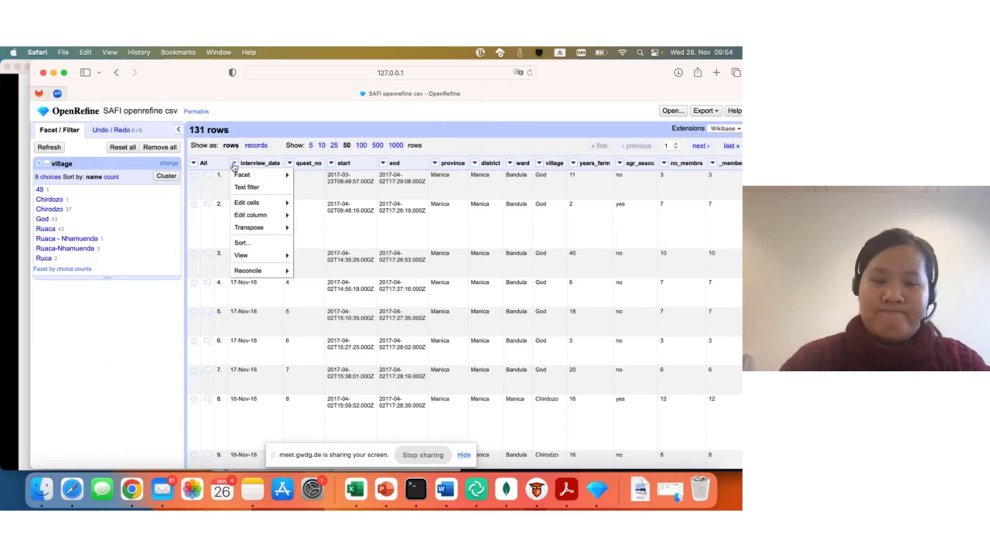
{"action": "mouse_move", "coordinate": [242, 174]}
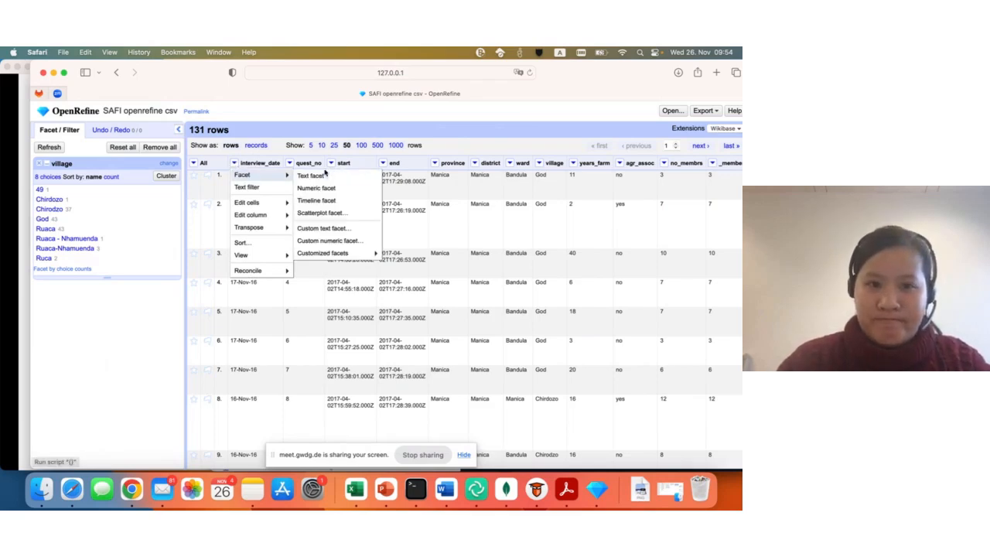
{"action": "left_click", "coordinate": [338, 181]}
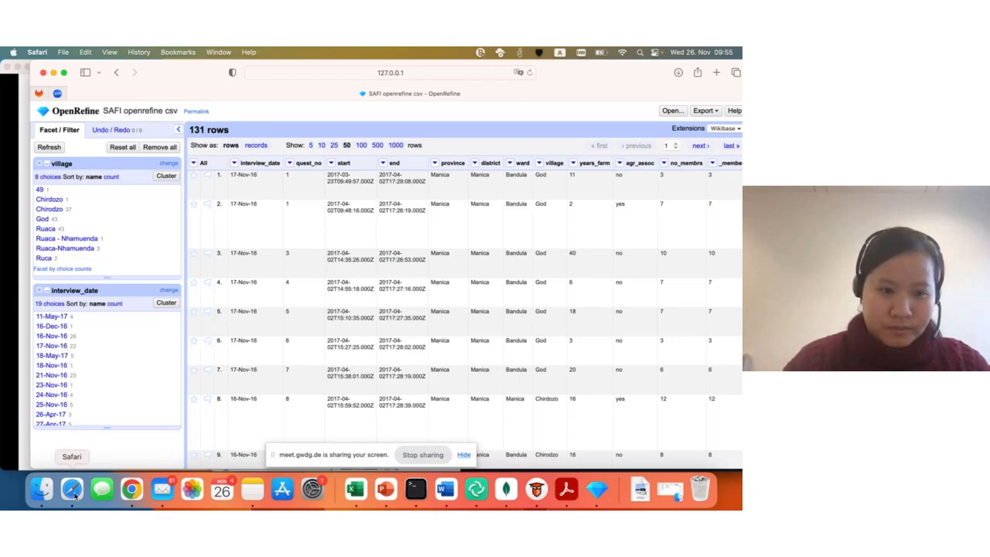
{"action": "left_click", "coordinate": [131, 489]}
{"action": "left_click", "coordinate": [167, 446]}
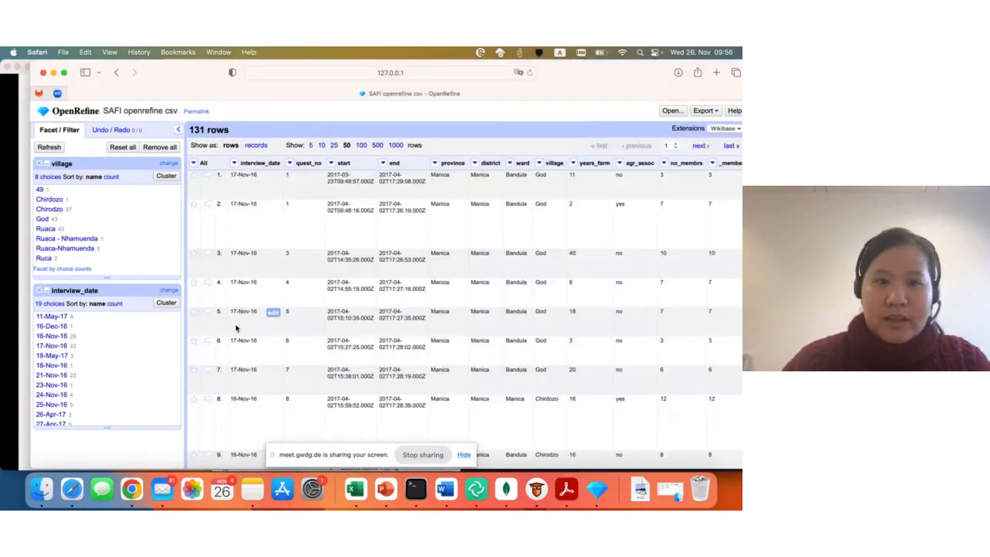
- Check the data type of the first interview_date cell without changing it, and convert the whole interview_date column to dates
{"action": "left_click", "coordinate": [272, 178]}
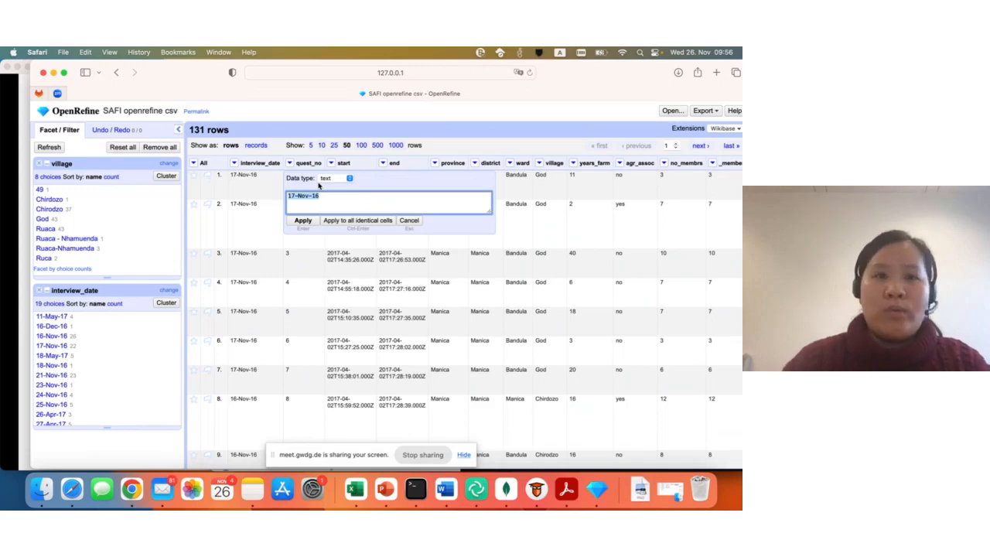
{"action": "left_click", "coordinate": [274, 180]}
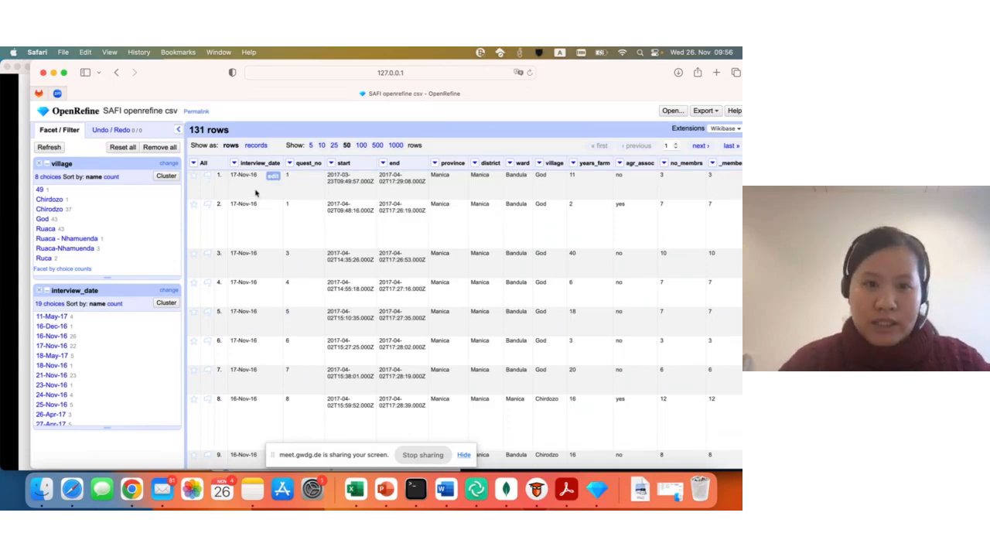
{"action": "left_click", "coordinate": [234, 163]}
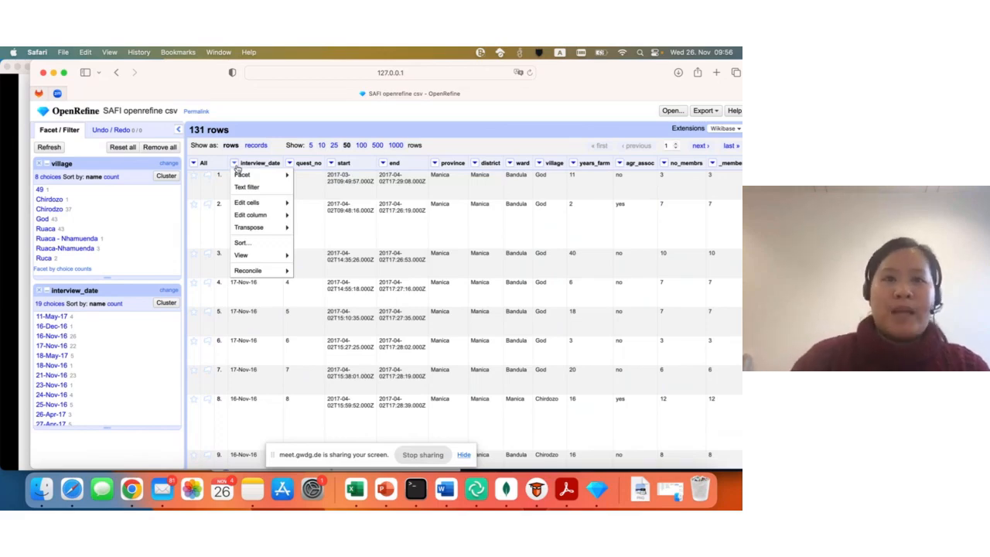
{"action": "mouse_move", "coordinate": [251, 204]}
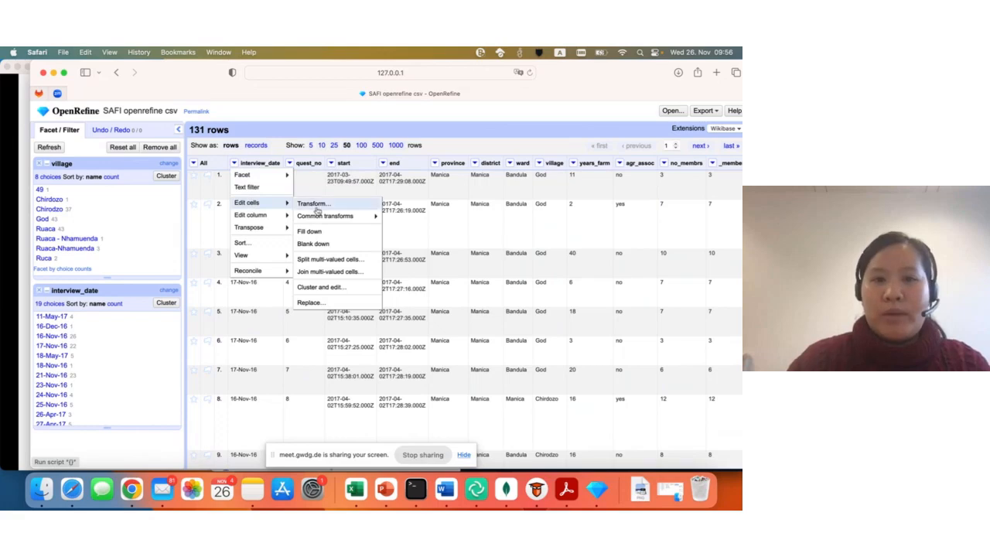
{"action": "mouse_move", "coordinate": [319, 217]}
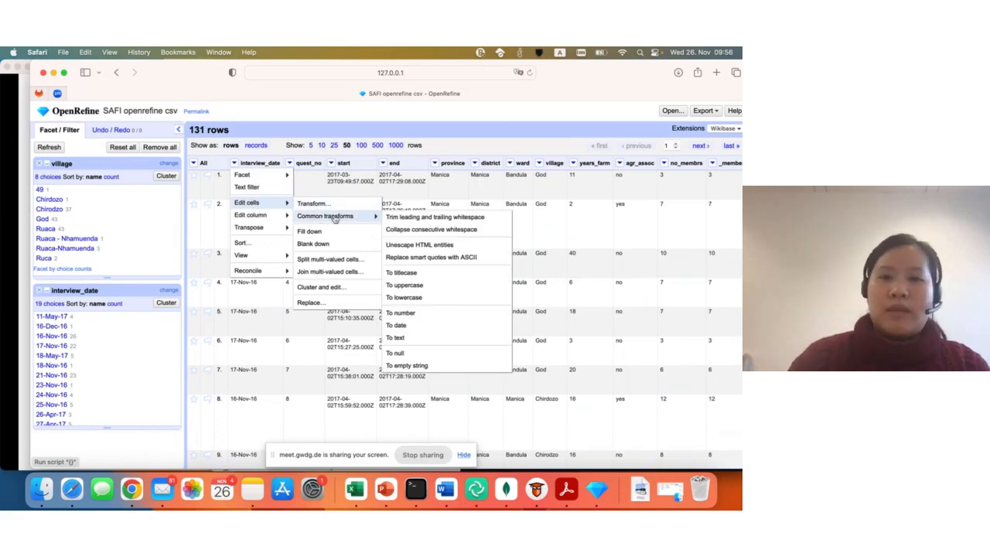
{"action": "left_click", "coordinate": [437, 327]}
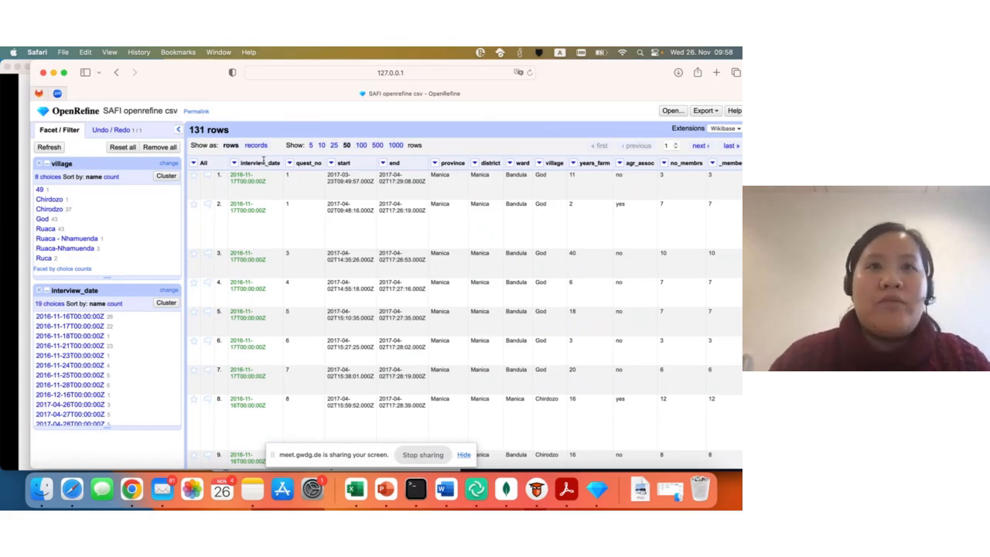
- Create a timeline facet on the interview_date column
{"action": "left_click", "coordinate": [234, 163]}
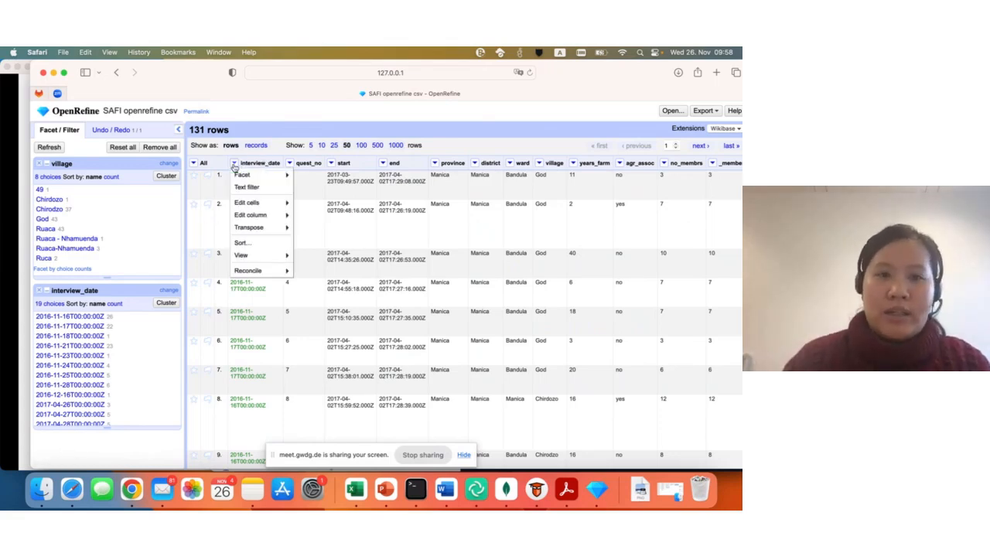
{"action": "mouse_move", "coordinate": [243, 176]}
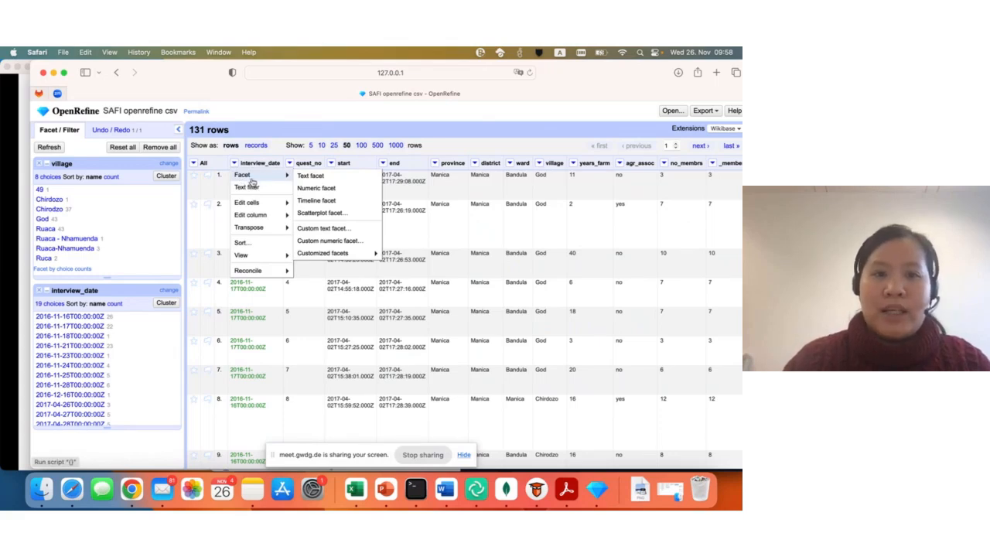
{"action": "left_click", "coordinate": [355, 206]}
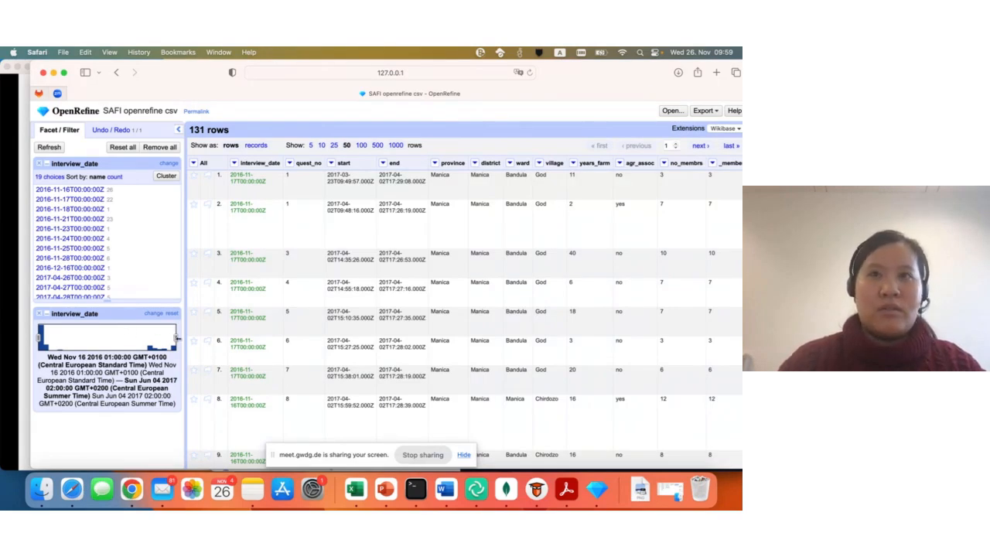
- Narrow the interview_date timeline range to end at Jan 22 2017 and finally at Nov 27 2016, starting from Nov 16 2016
{"action": "left_click_drag", "start_coordinate": [177, 338], "coordinate": [90, 340]}
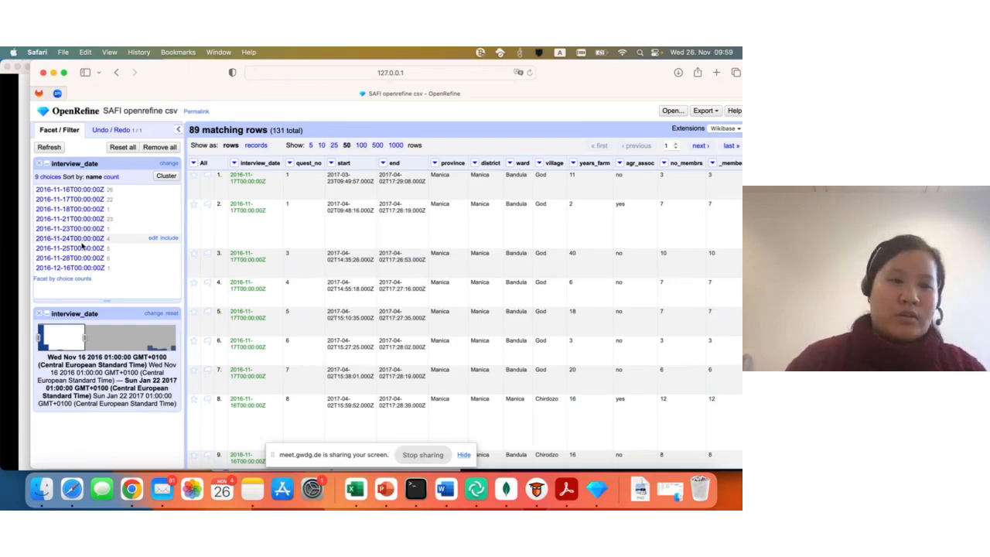
{"action": "left_click_drag", "start_coordinate": [85, 338], "coordinate": [45, 334]}
{"action": "left_click", "coordinate": [88, 340]}
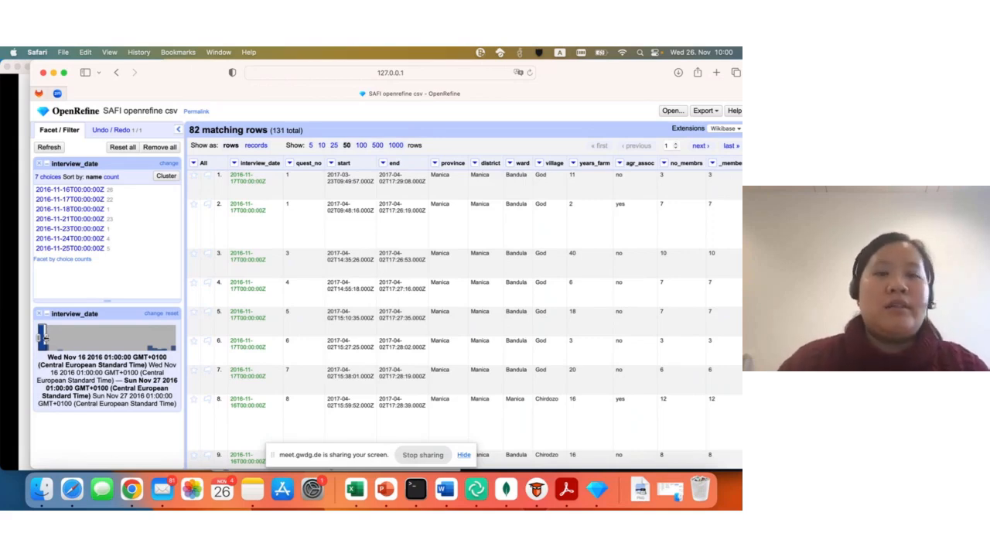
- Remove both the timeline facet and the text facet on interview_date
{"action": "left_click_drag", "start_coordinate": [579, 74], "coordinate": [584, 74]}
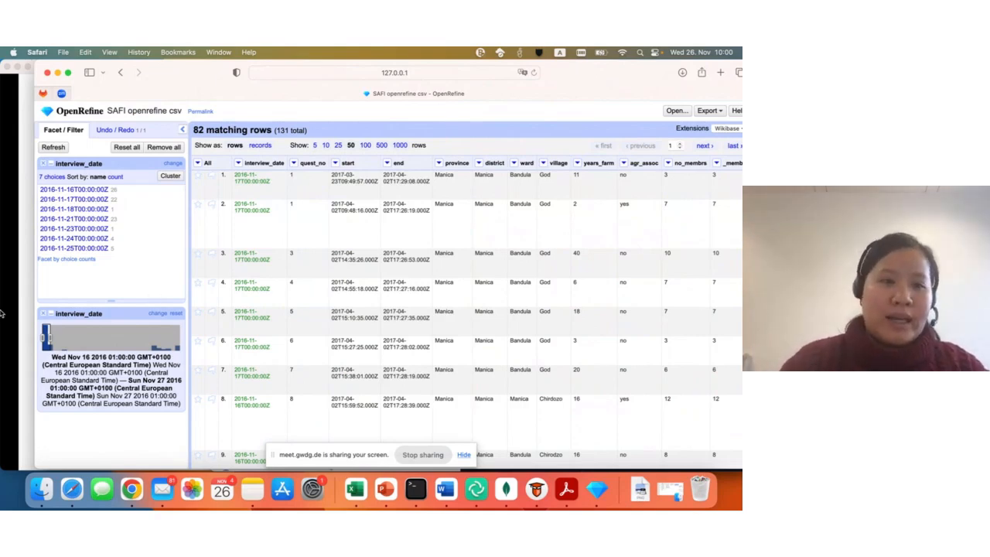
{"action": "left_click", "coordinate": [45, 314]}
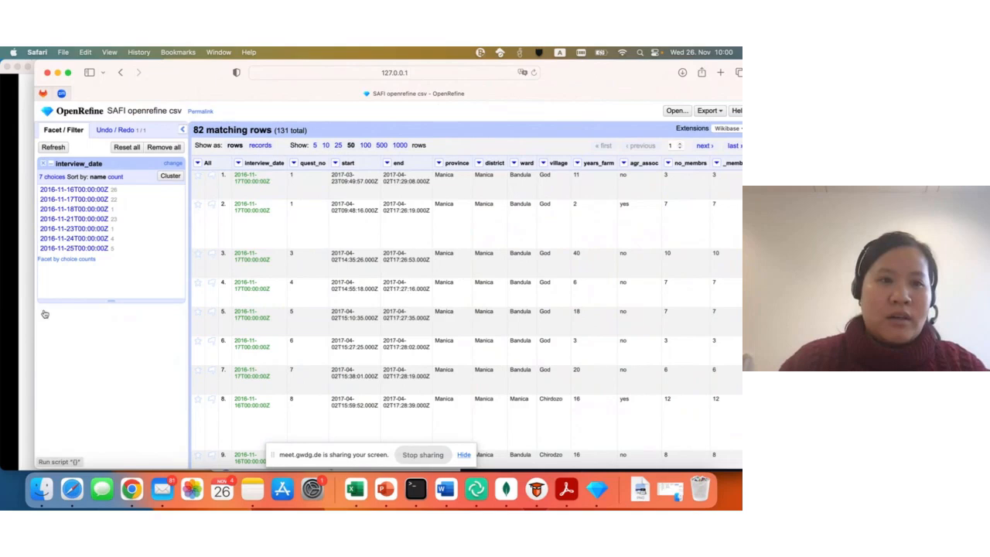
{"action": "left_click", "coordinate": [44, 164]}
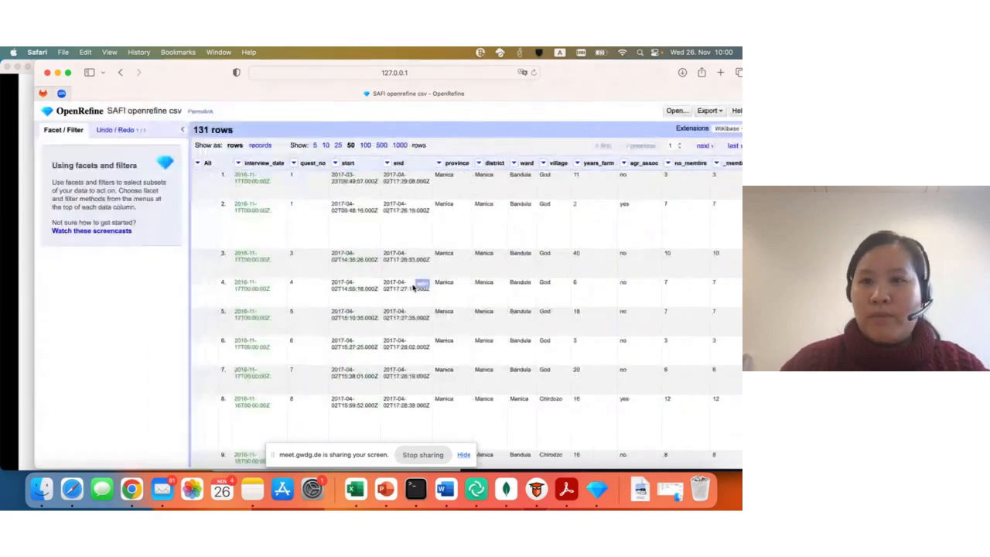
- Create a new text facet on the village column
{"action": "left_click", "coordinate": [543, 163]}
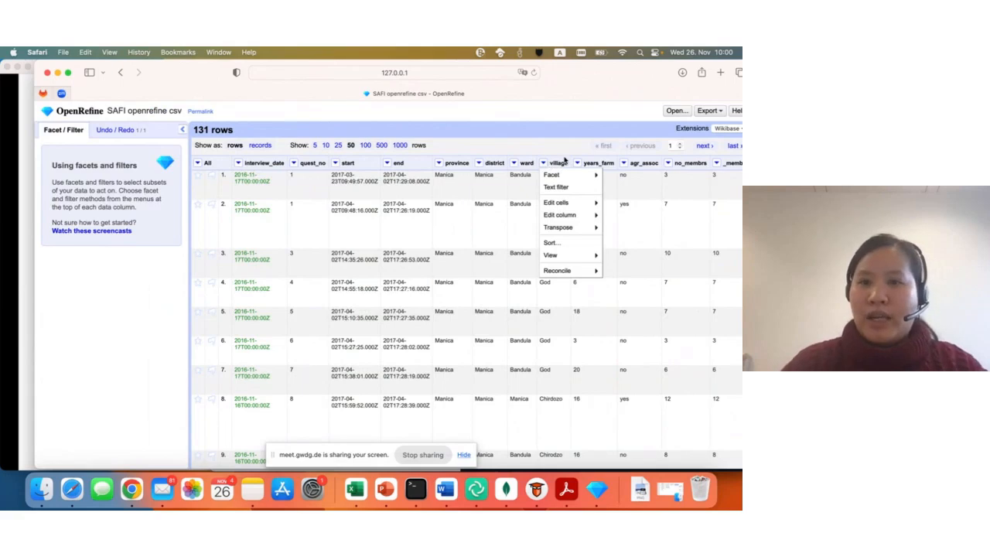
{"action": "mouse_move", "coordinate": [546, 175]}
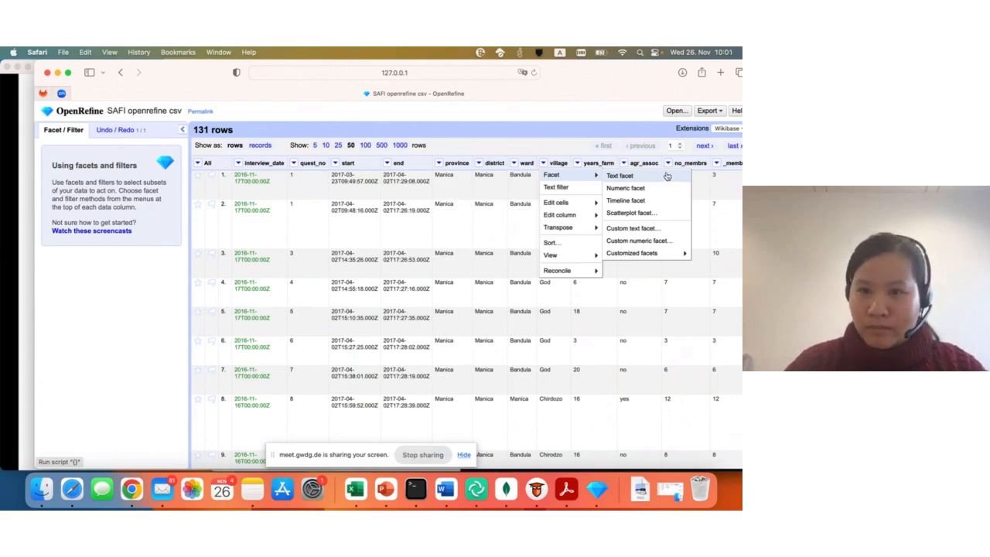
{"action": "left_click", "coordinate": [656, 180]}
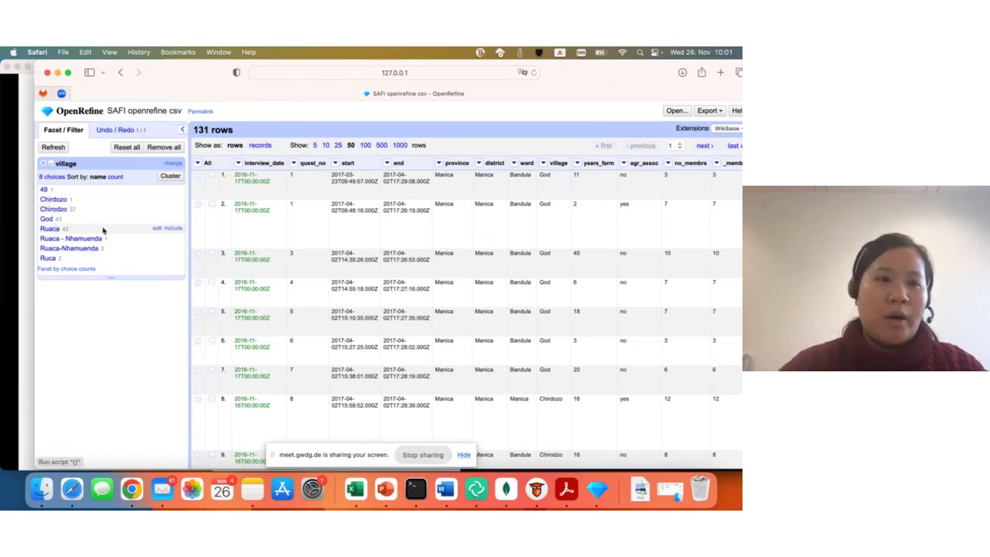
- Cluster the village values using the Key collision method with the Metaphone3 keying function
{"action": "left_click", "coordinate": [170, 176]}
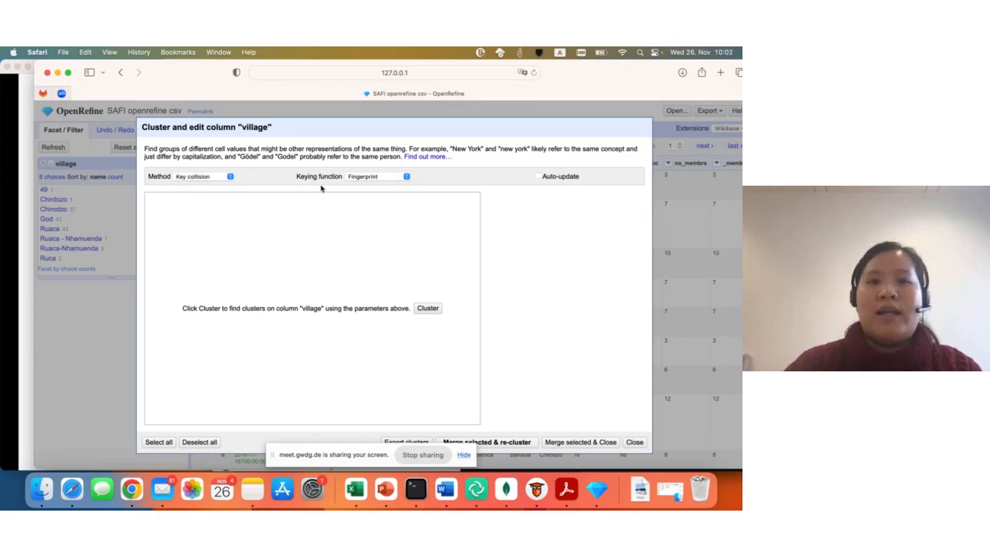
{"action": "left_click", "coordinate": [363, 178]}
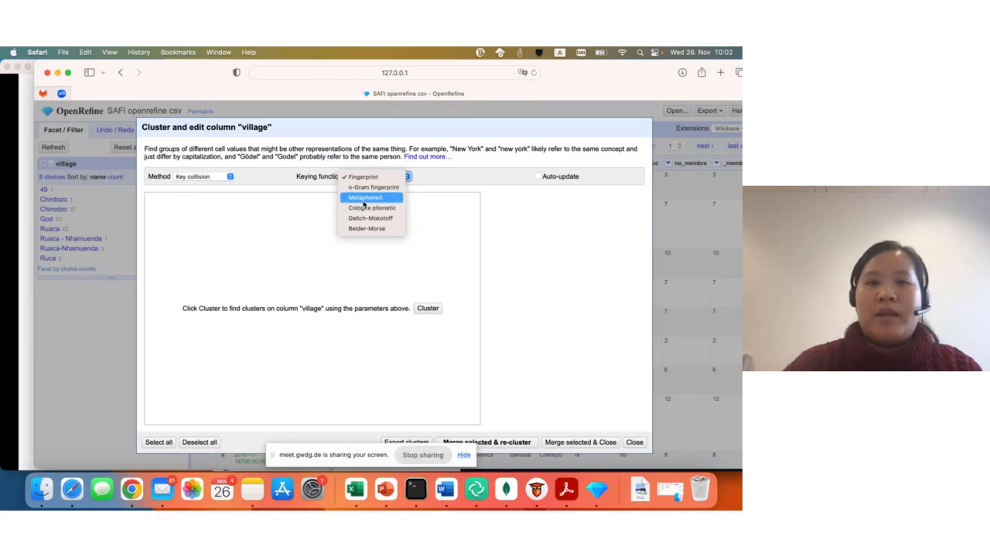
{"action": "left_click", "coordinate": [363, 202]}
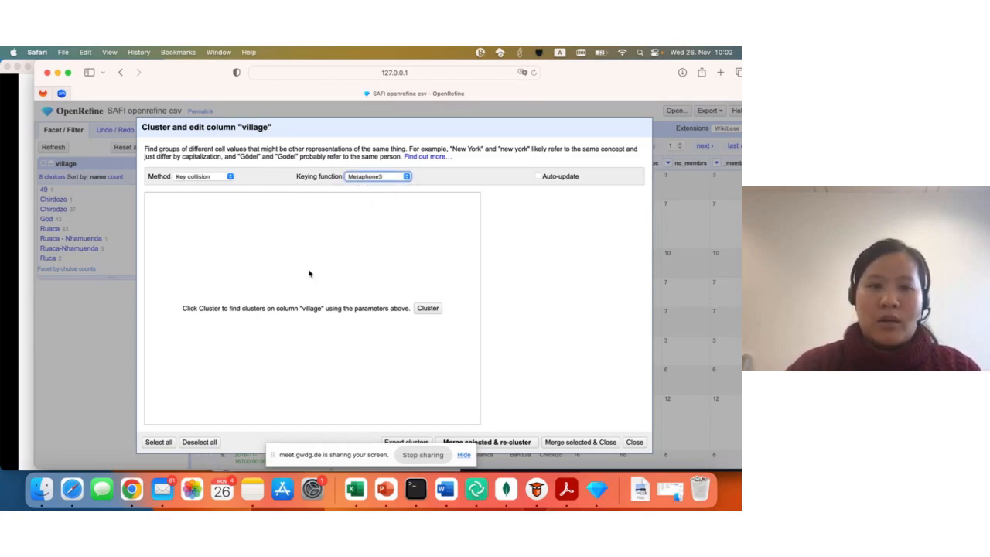
{"action": "left_click", "coordinate": [427, 308]}
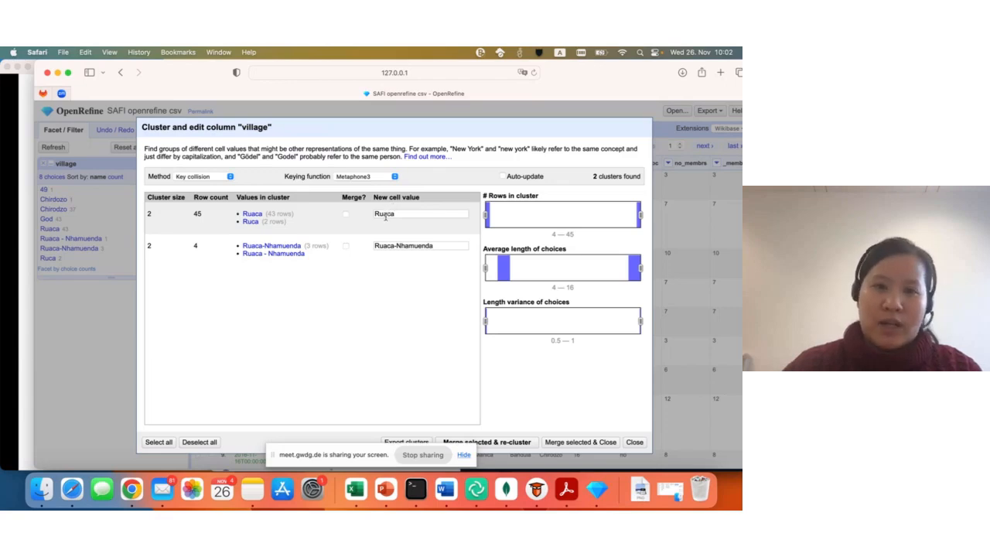
- Merge the two village clusters into Ruaca and Ruaca-Nhamuenda, and re-cluster the column
{"action": "mouse_move", "coordinate": [314, 230]}
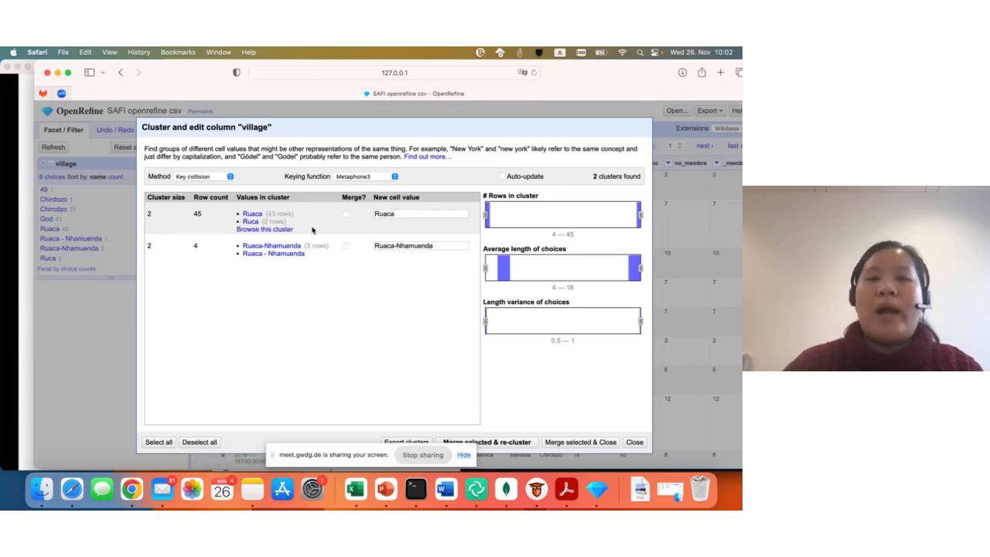
{"action": "left_click", "coordinate": [346, 214]}
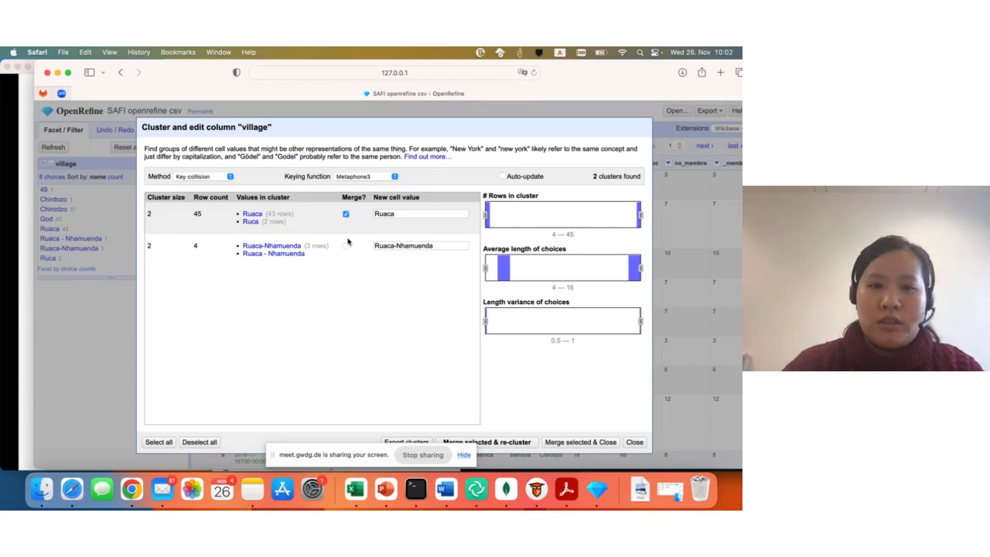
{"action": "left_click", "coordinate": [346, 246]}
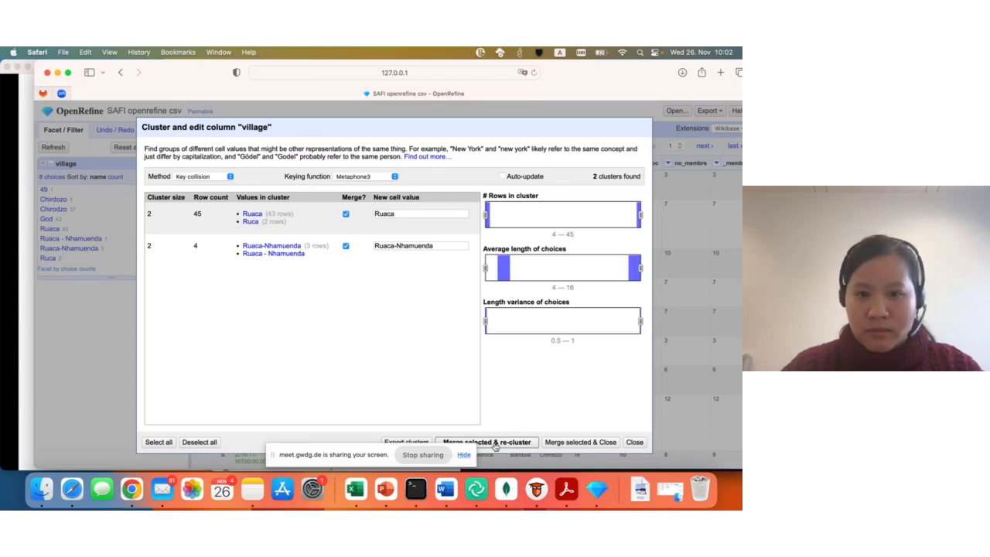
{"action": "left_click", "coordinate": [495, 442]}
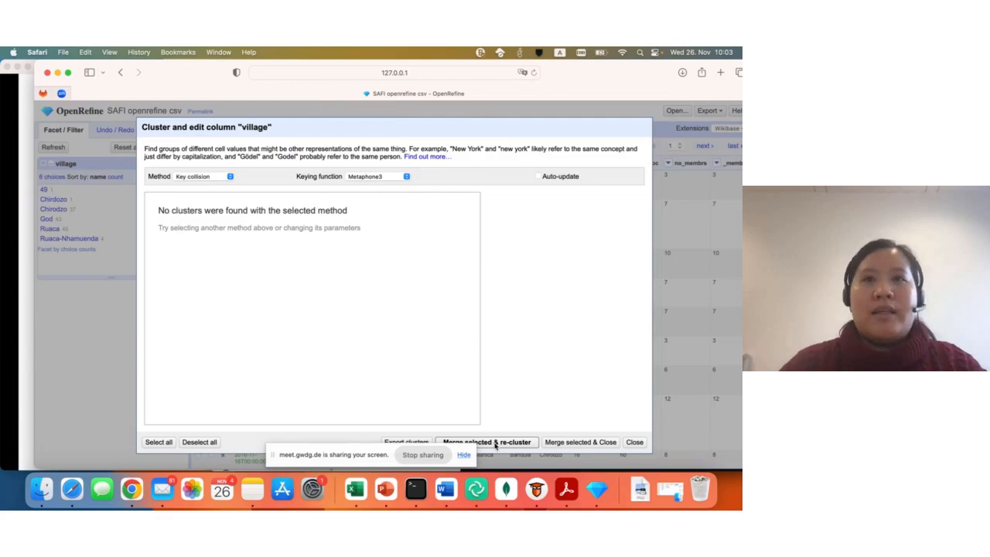
- Switch the village clustering method to Nearest neighbor with the PPM distance function
{"action": "left_click", "coordinate": [195, 177]}
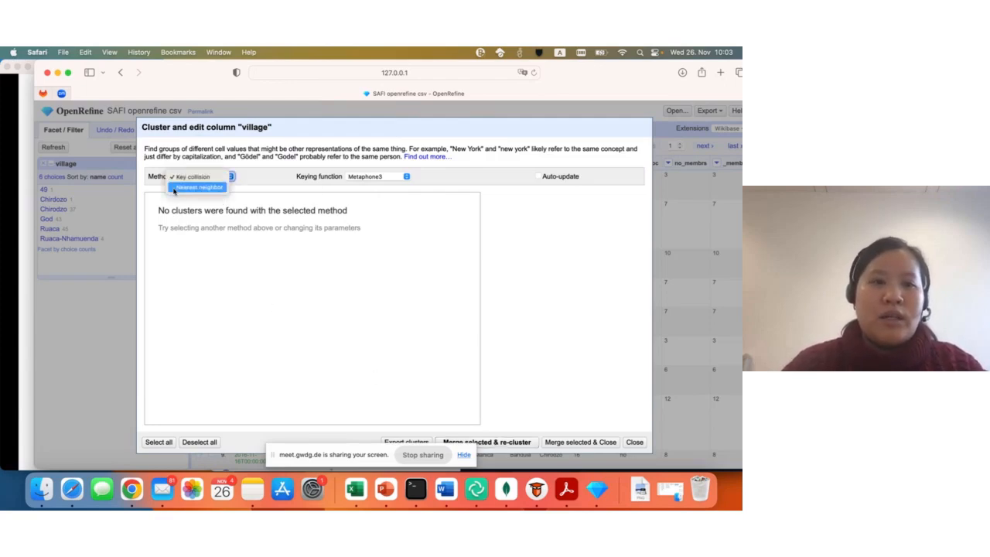
{"action": "left_click", "coordinate": [174, 188]}
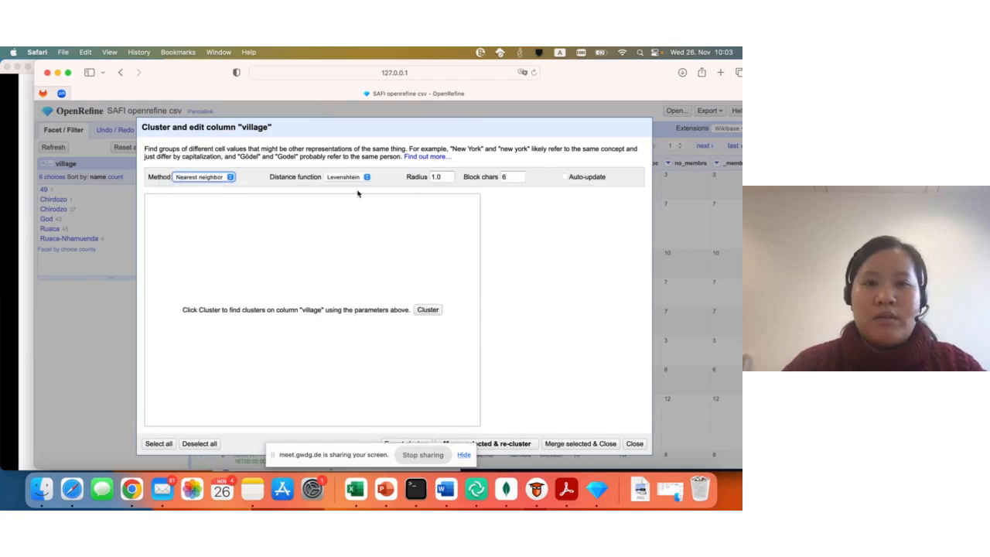
{"action": "left_click", "coordinate": [337, 178]}
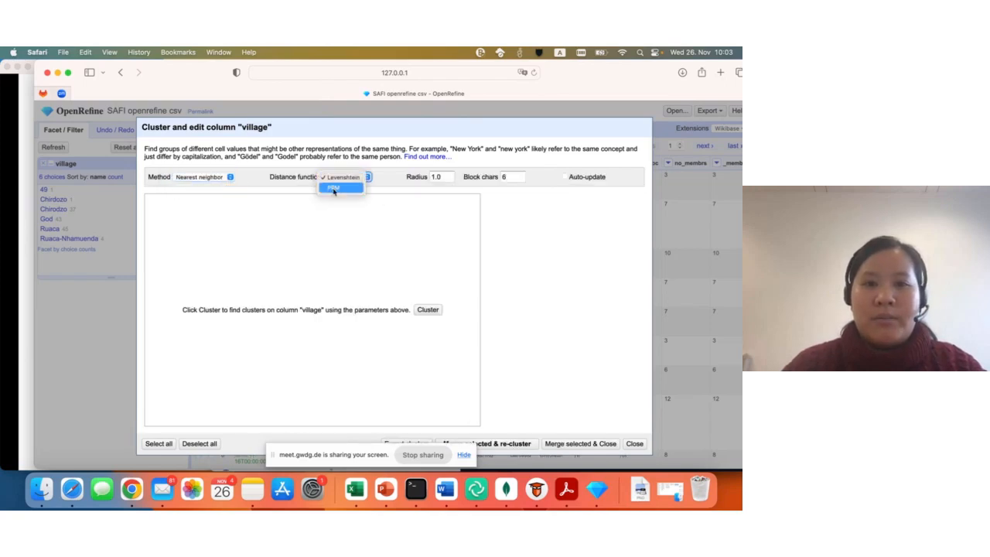
{"action": "left_click", "coordinate": [334, 188]}
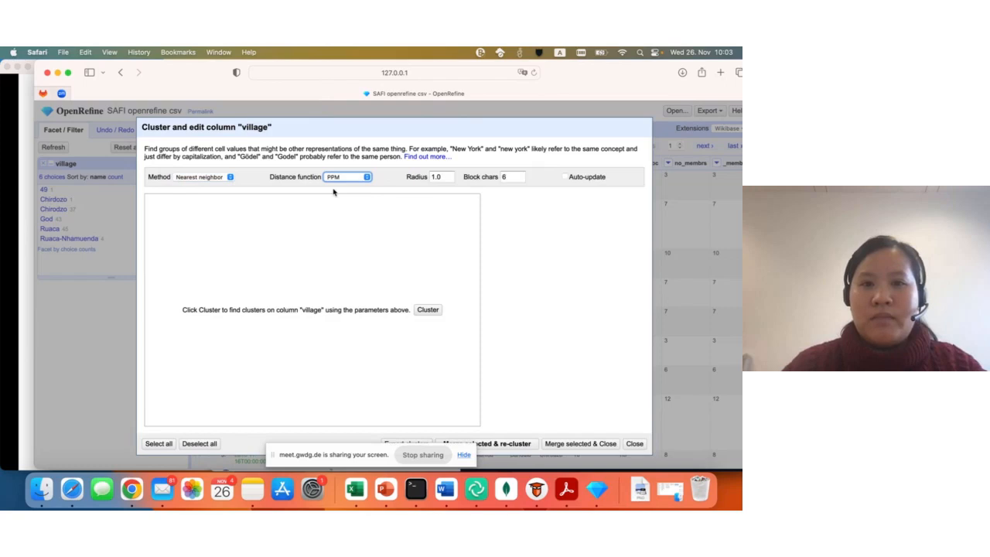
- Set the clustering radius to 4.0 and the block chars to 3, and run the clustering on the village column
{"action": "left_click", "coordinate": [433, 177]}
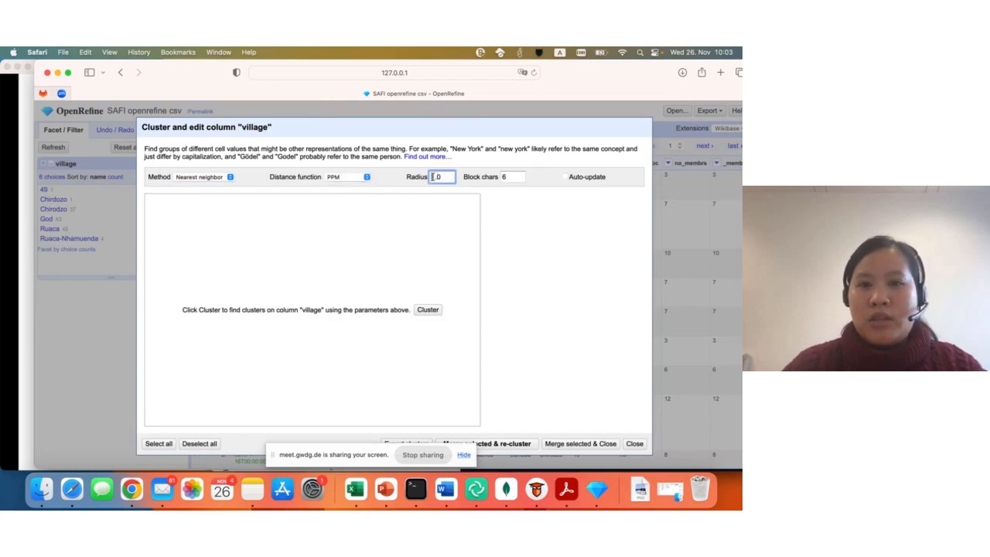
{"action": "key", "text": "Right"}
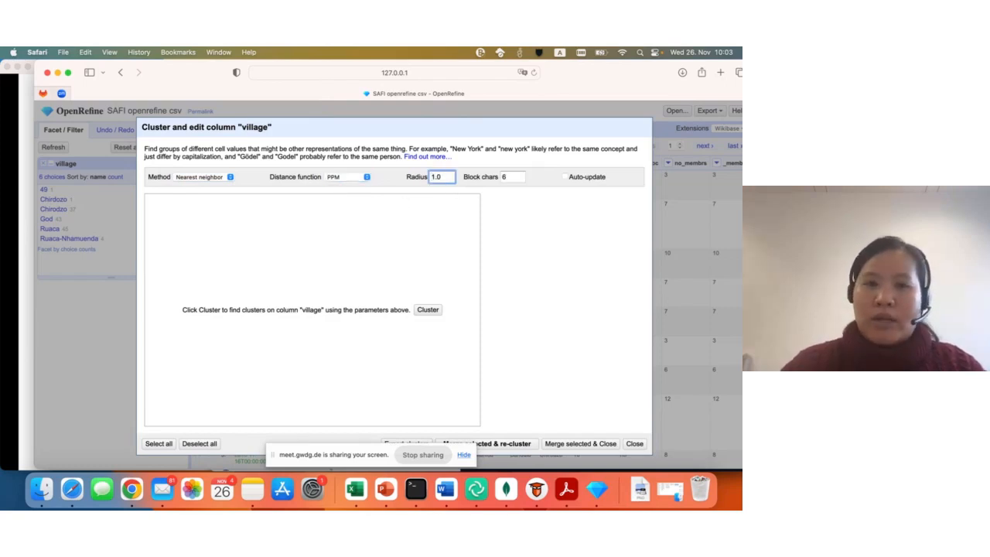
{"action": "key", "text": "BackSpace"}
{"action": "type", "text": "4"}
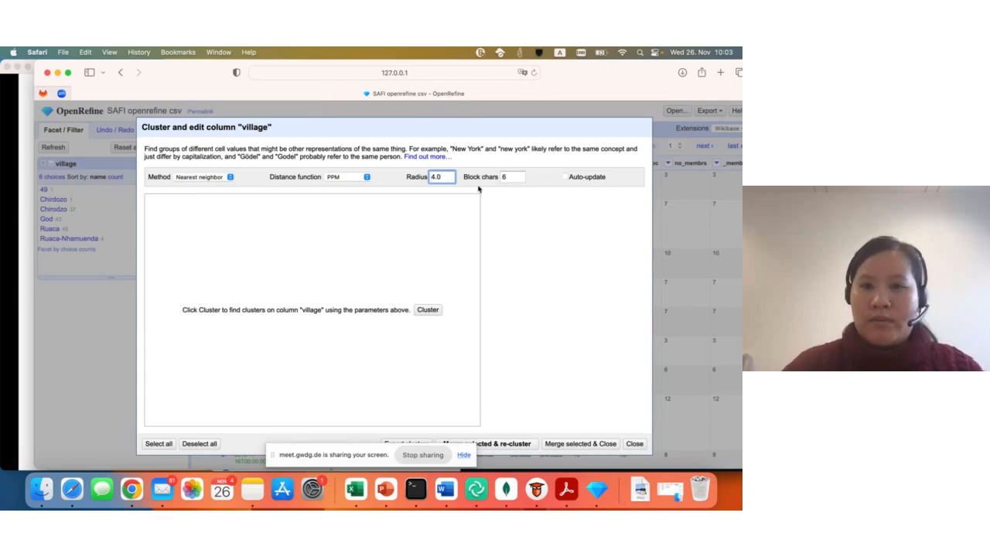
{"action": "left_click", "coordinate": [510, 177]}
{"action": "key", "text": "BackSpace"}
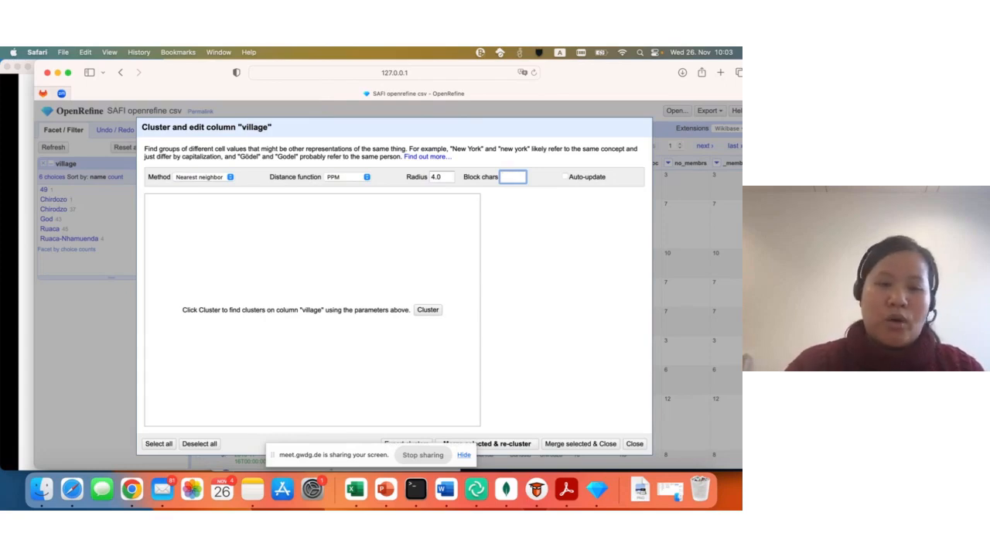
{"action": "type", "text": "3"}
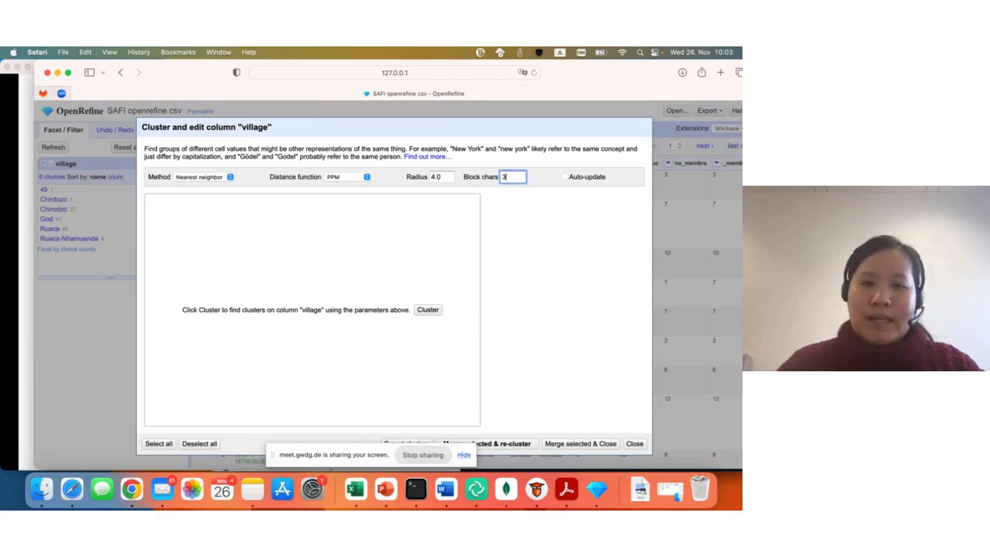
{"action": "left_click", "coordinate": [428, 311]}
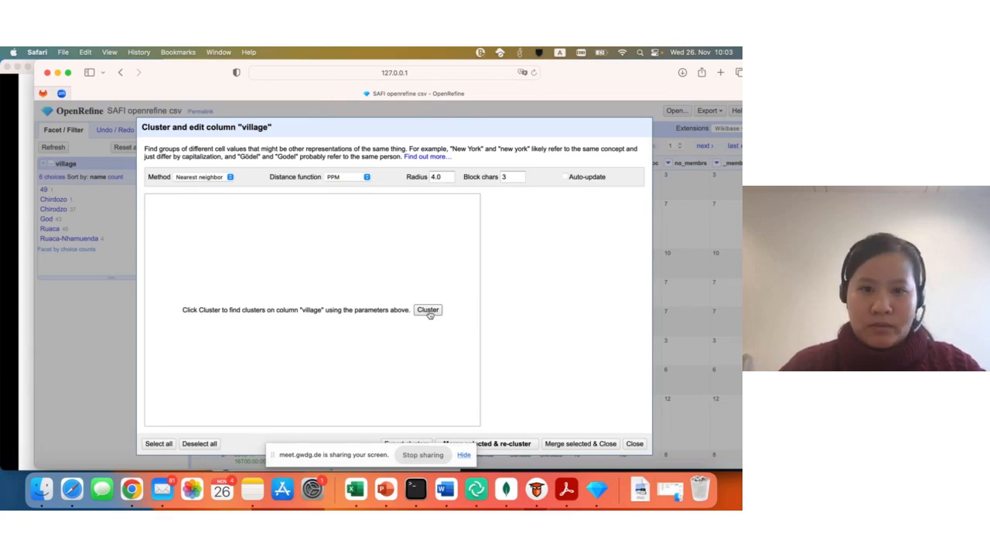
- Merge the two nearest-neighbor village clusters into Chirodzo and Ruaca, re-cluster, and close the clustering dialog
{"action": "left_click", "coordinate": [428, 311]}
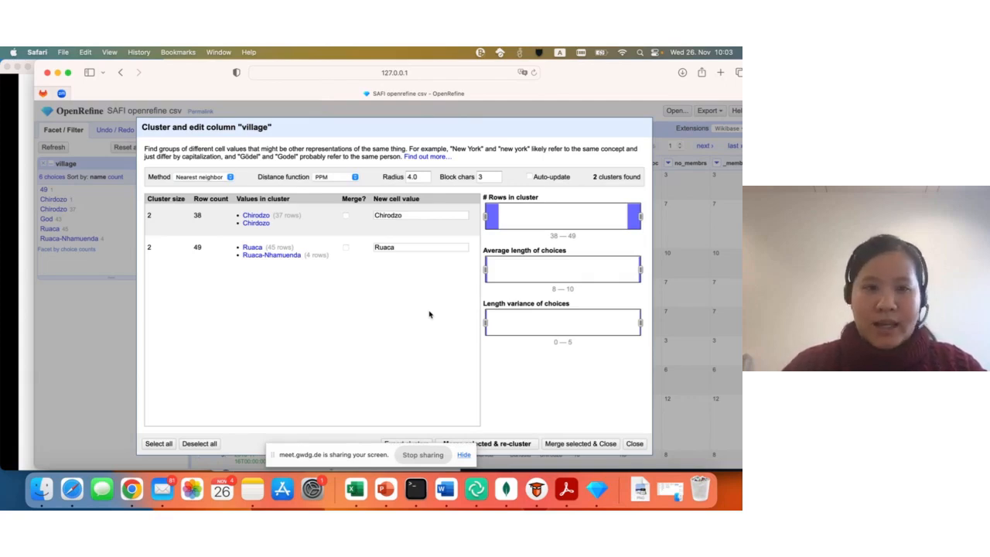
{"action": "left_click", "coordinate": [346, 216]}
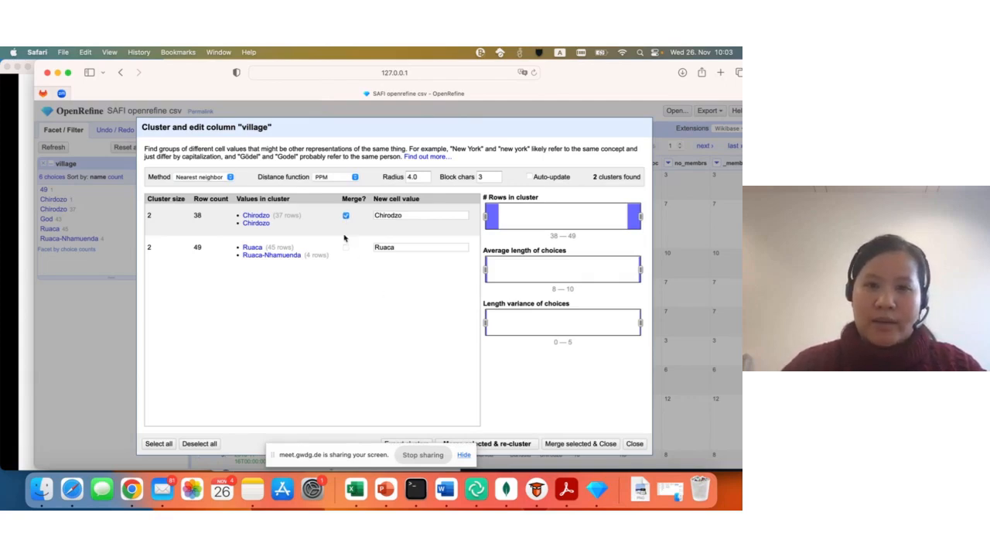
{"action": "left_click", "coordinate": [345, 248]}
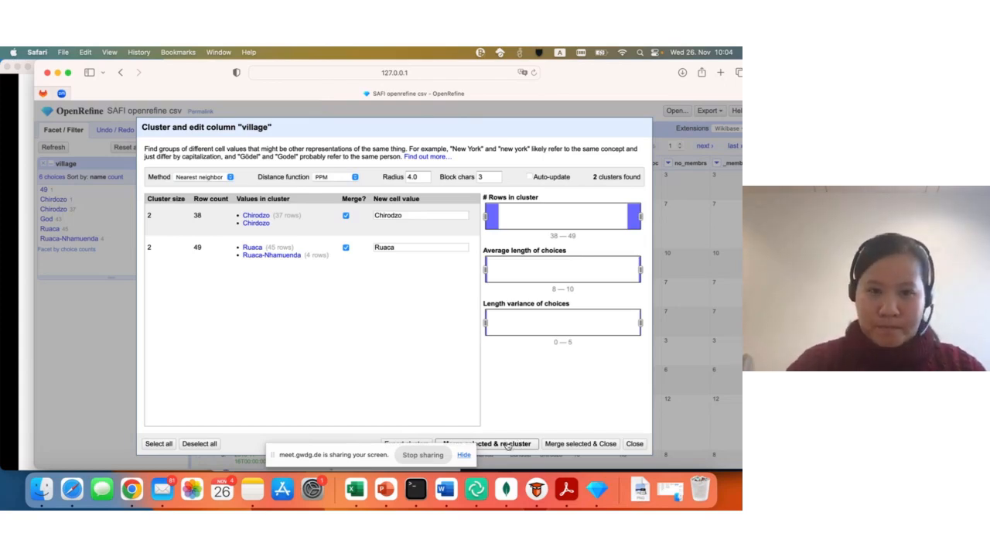
{"action": "left_click", "coordinate": [506, 444]}
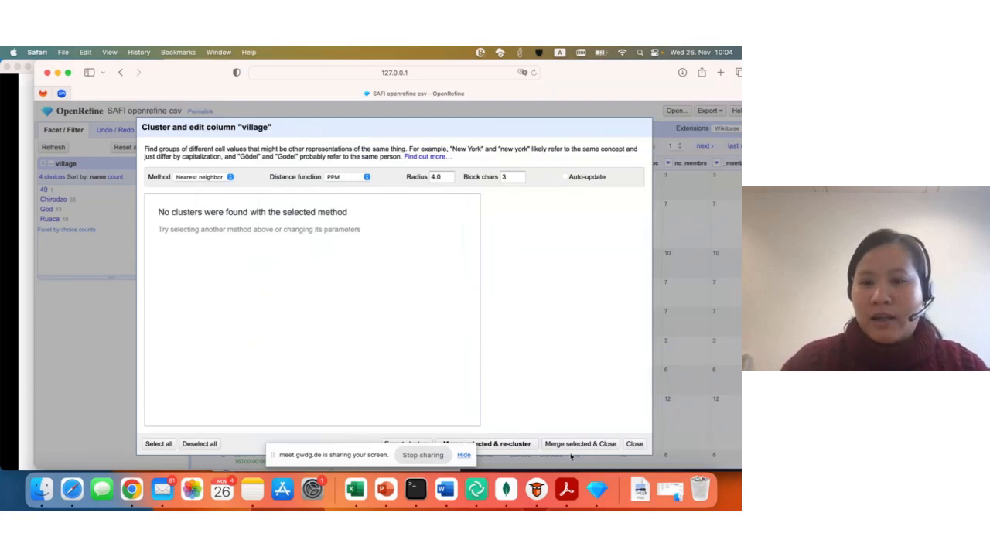
{"action": "left_click", "coordinate": [635, 443]}
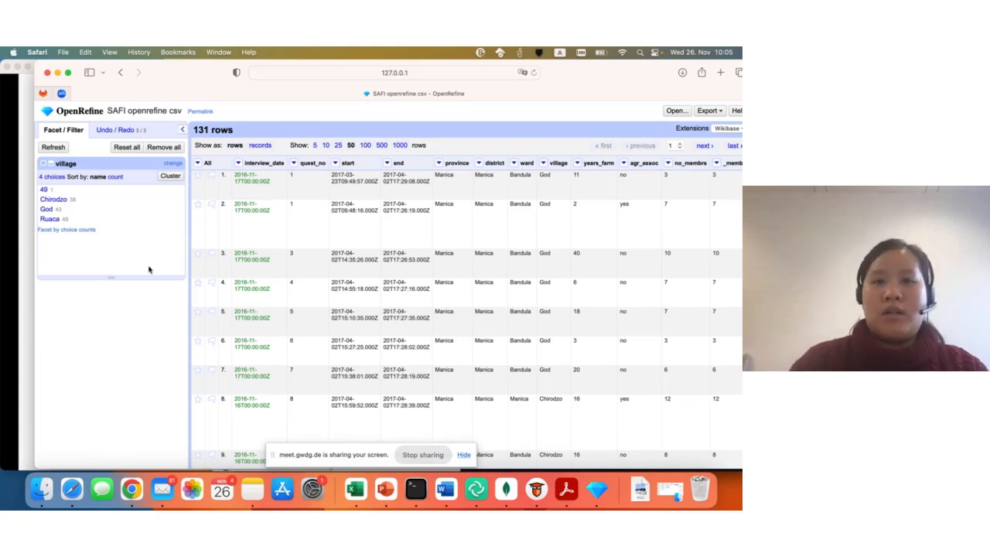
- Open a custom text transform on the cells of the items_owned column
{"action": "scroll", "coordinate": [464, 287], "scroll_direction": "right", "scroll_amount": 15}
{"action": "scroll", "coordinate": [466, 289], "scroll_direction": "right", "scroll_amount": 10}
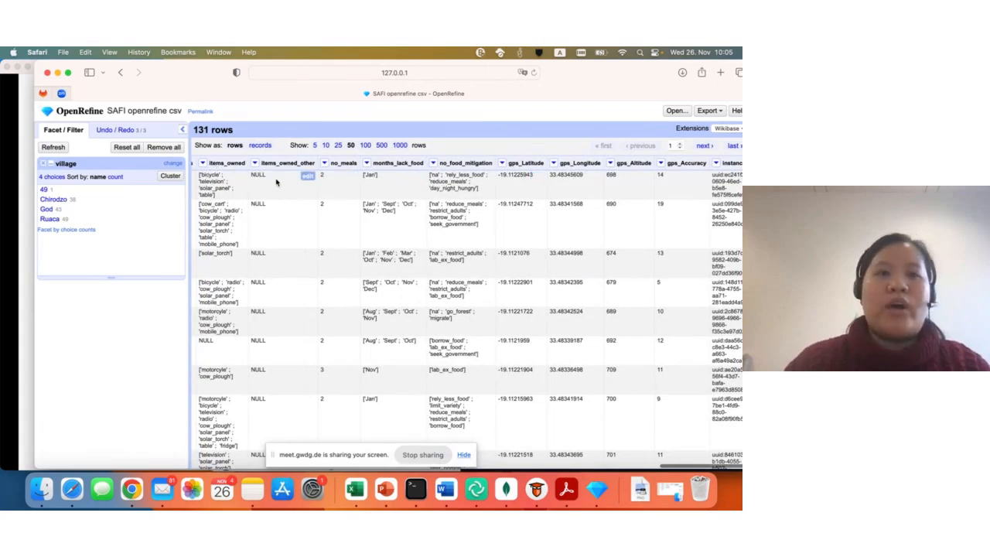
{"action": "scroll", "coordinate": [287, 192], "scroll_direction": "left", "scroll_amount": 1}
{"action": "scroll", "coordinate": [288, 192], "scroll_direction": "left", "scroll_amount": 2}
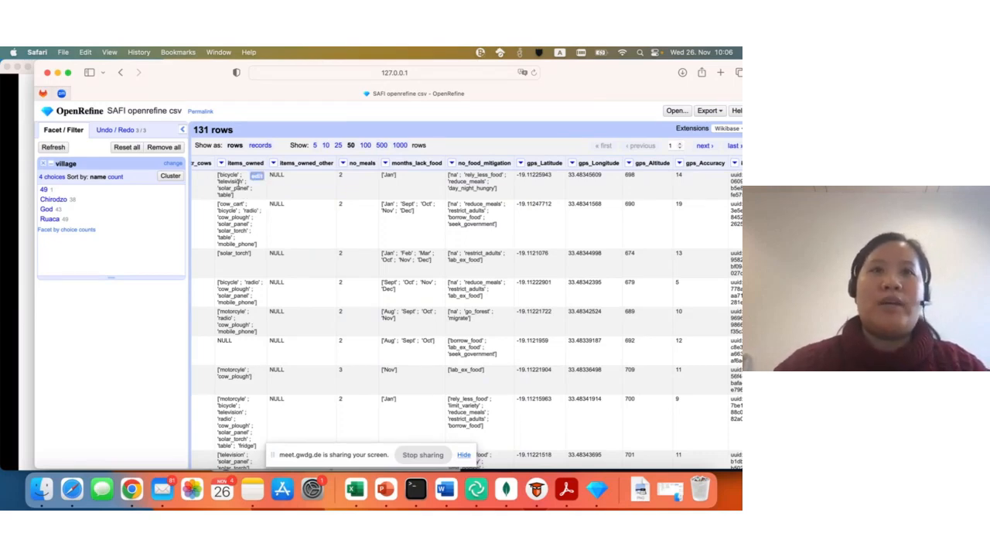
{"action": "left_click", "coordinate": [222, 164]}
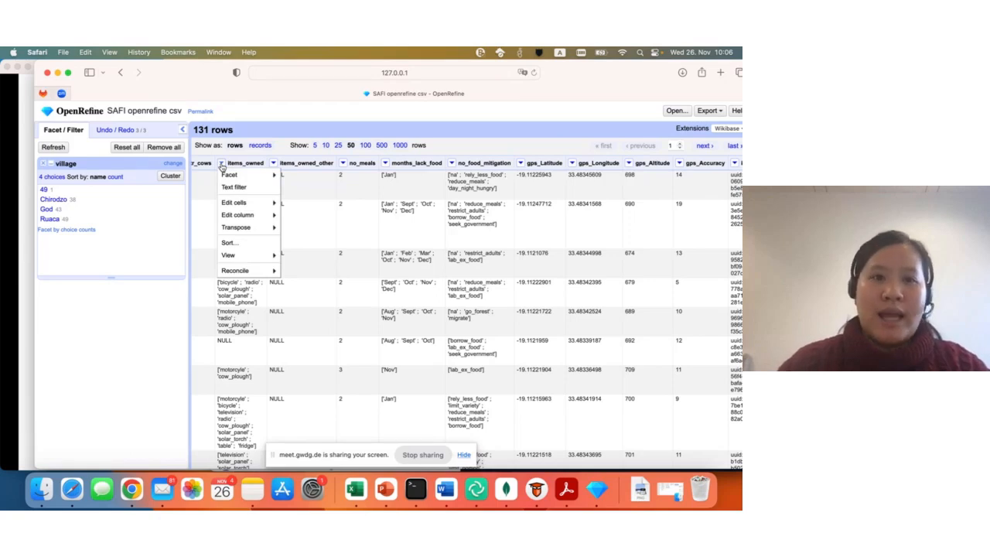
{"action": "mouse_move", "coordinate": [243, 203]}
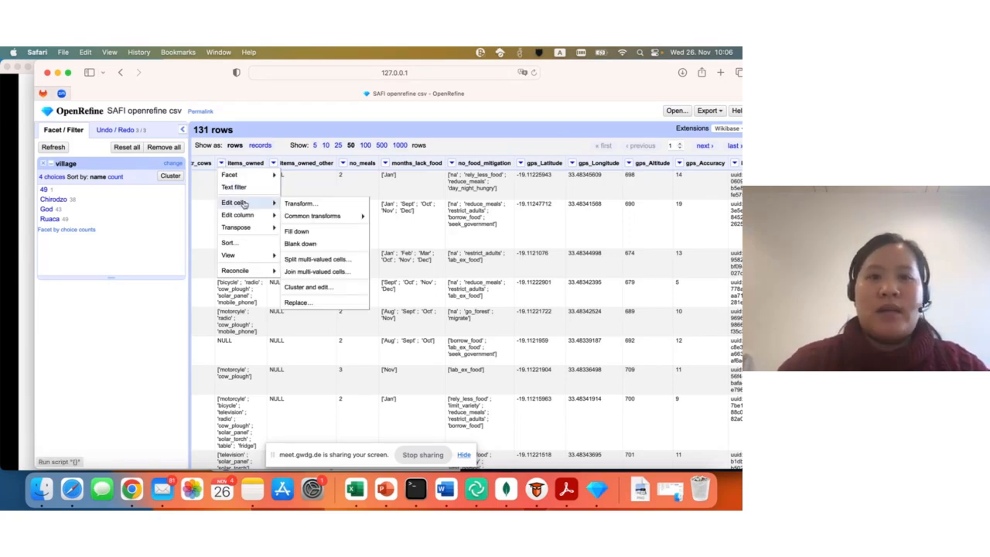
{"action": "left_click", "coordinate": [339, 205]}
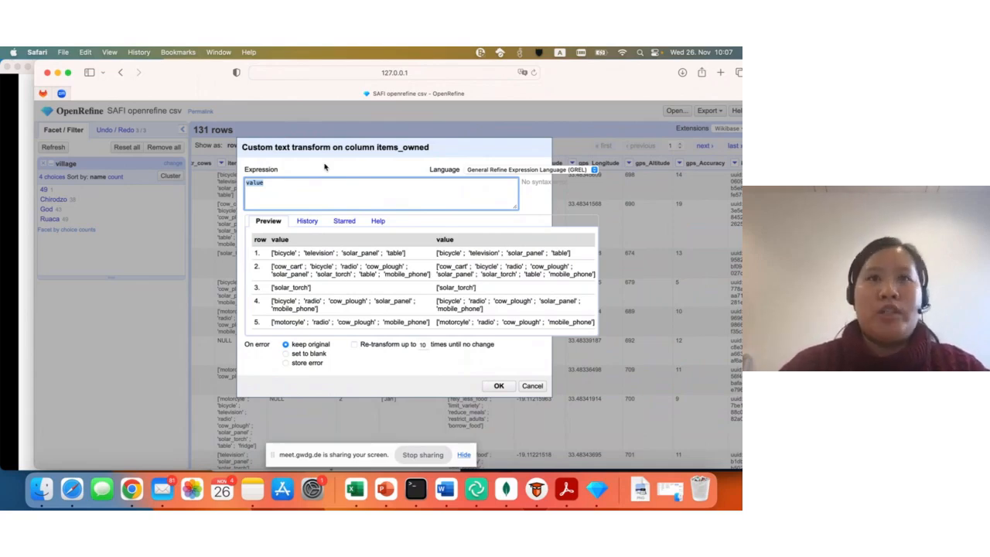
- Enter the GREL expression value.replace("[","") to strip the opening square brackets from the items_owned values
{"action": "left_click", "coordinate": [298, 181]}
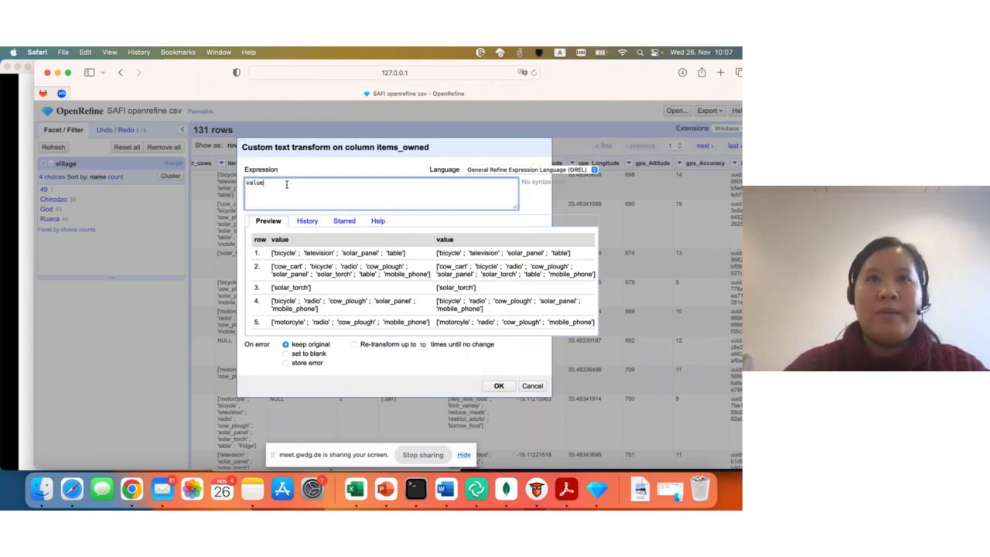
{"action": "type", "text": "."}
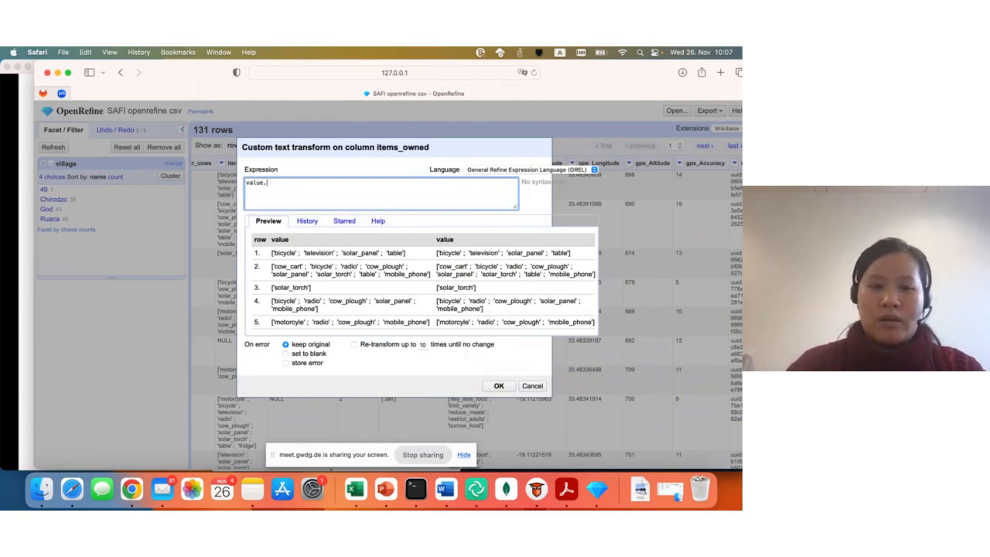
{"action": "type", "text": "replace"}
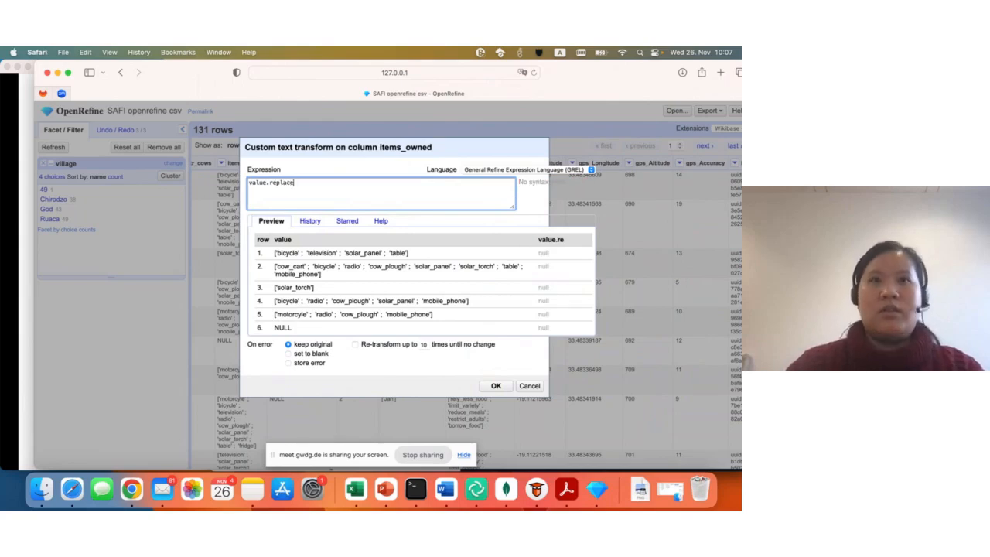
{"action": "type", "text": "("}
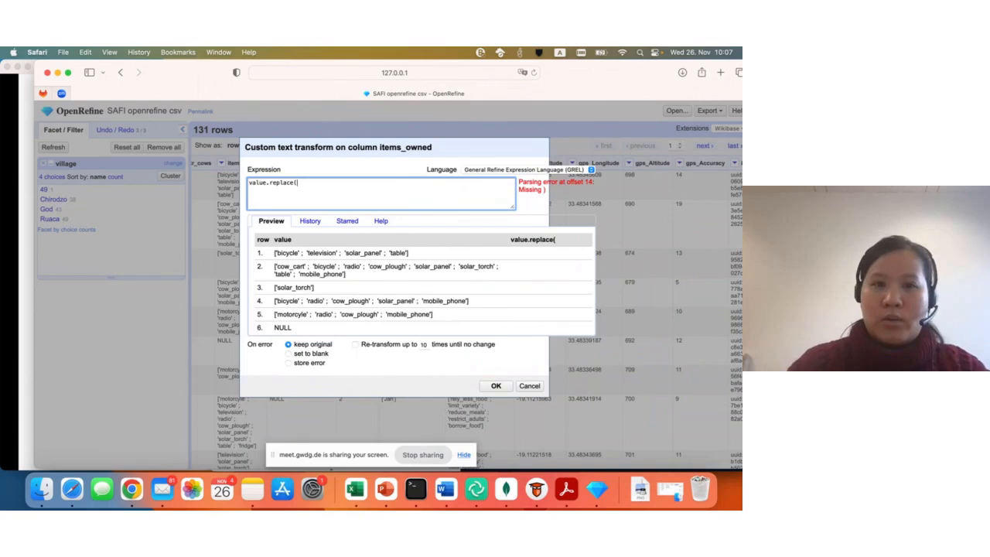
{"action": "type", "text": "\""}
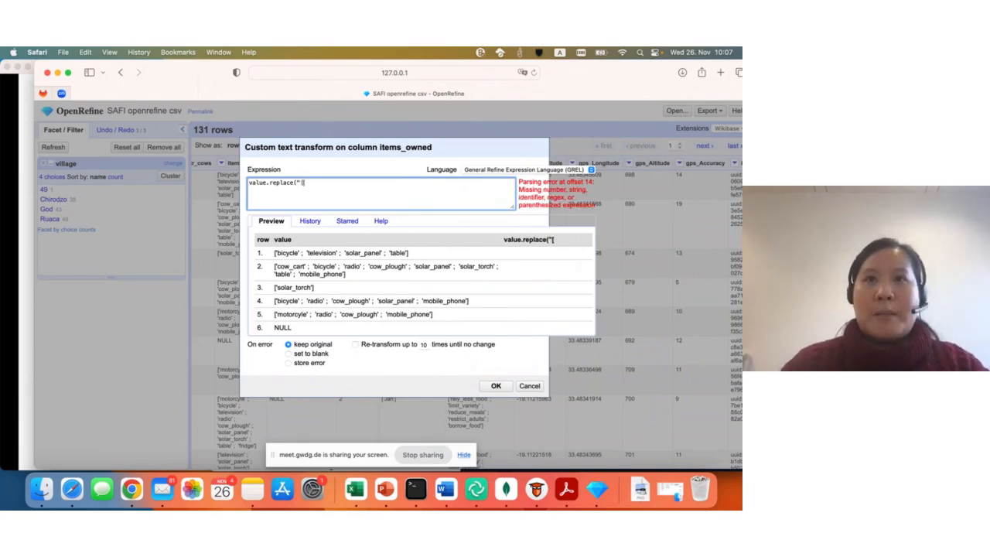
{"action": "type", "text": "[\""}
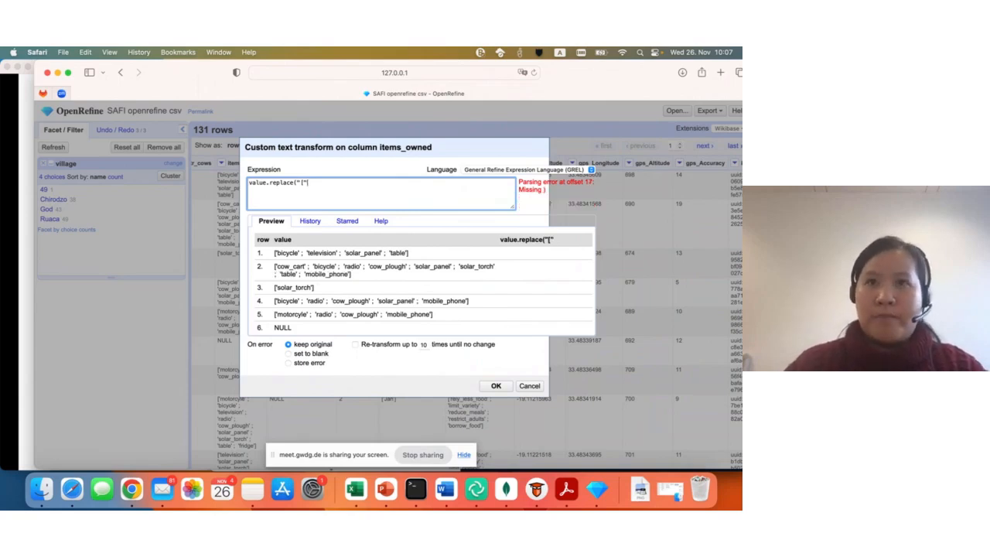
{"action": "type", "text": ","}
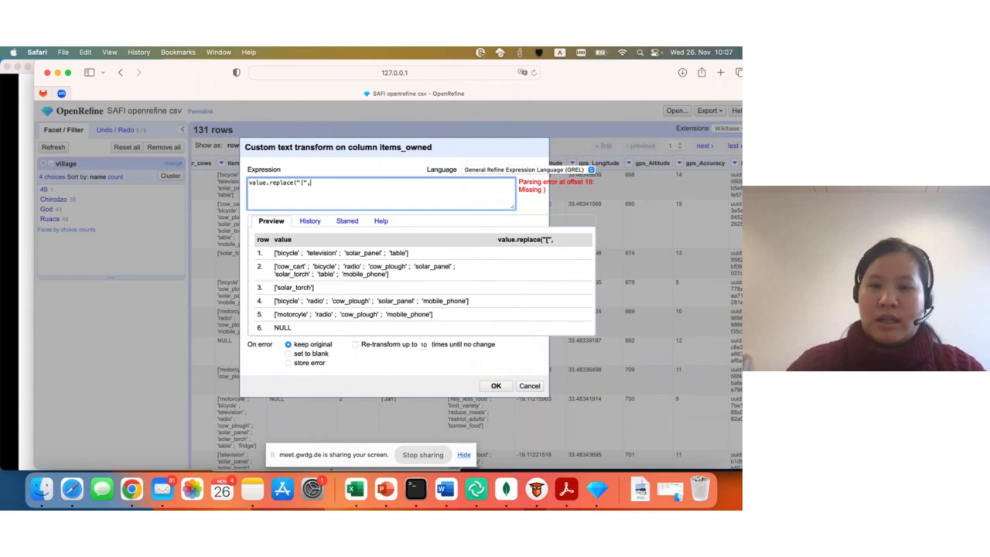
{"action": "type", "text": "\"\""}
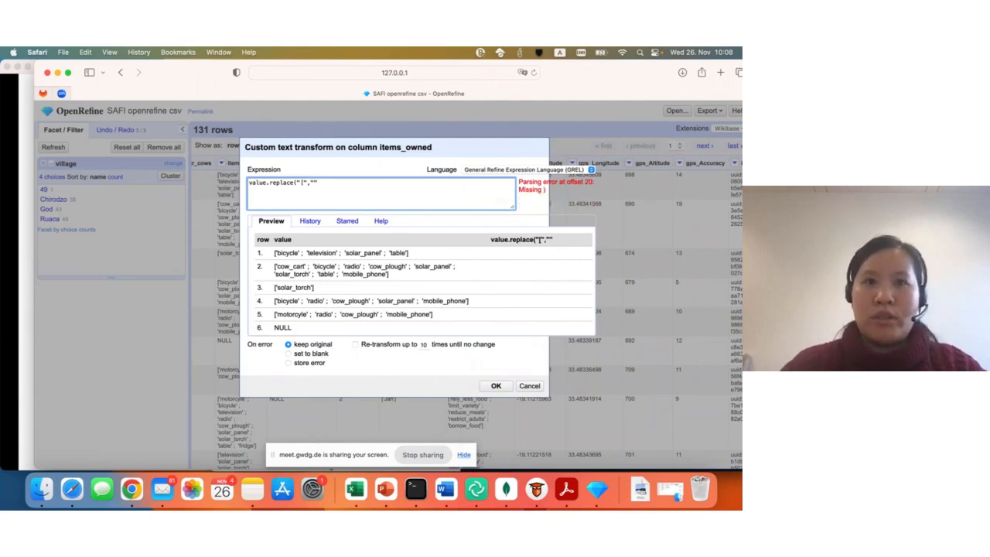
{"action": "type", "text": ")"}
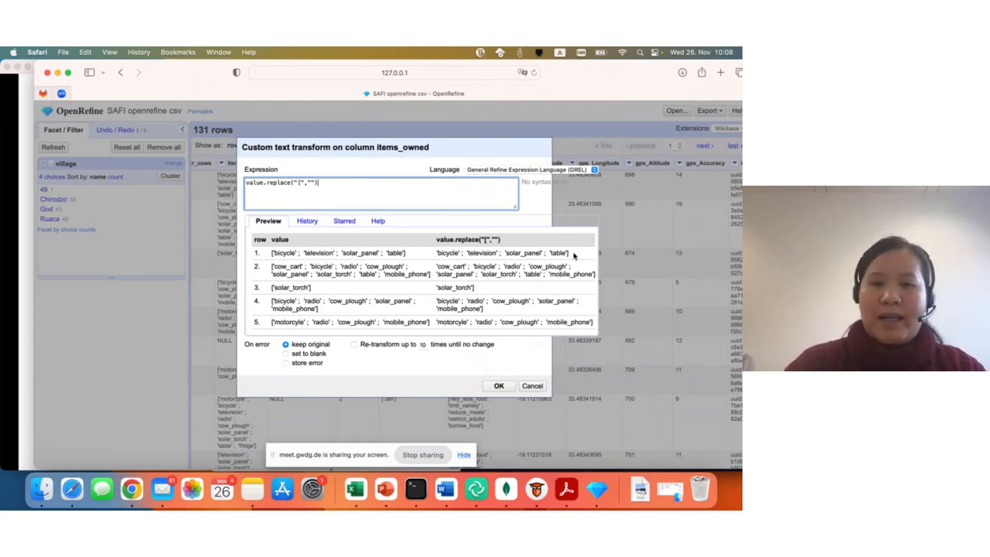
- Extend the items_owned expression with .replace("]", "") to strip the closing square brackets as well
{"action": "type", "text": ".repla"}
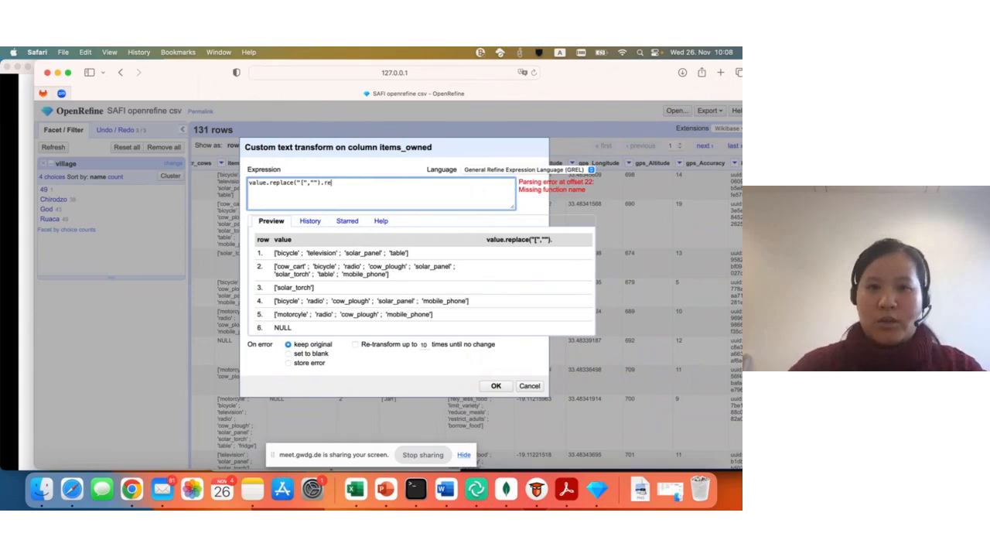
{"action": "type", "text": "ce"}
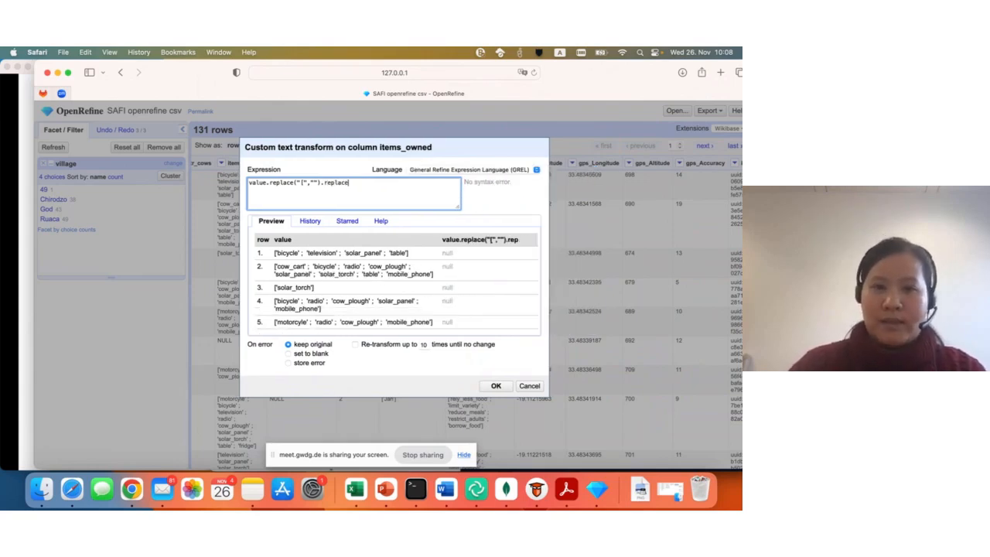
{"action": "type", "text": "("}
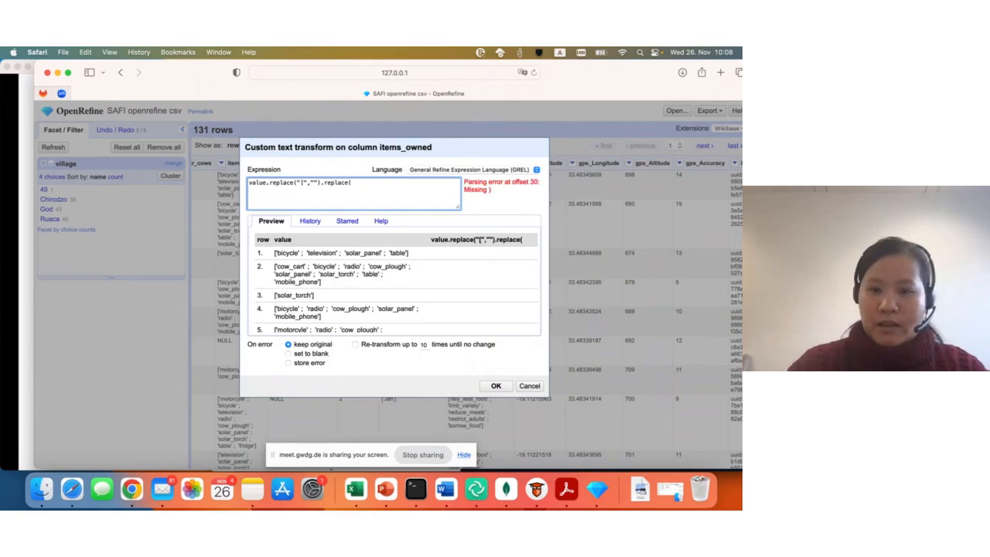
{"action": "type", "text": "\""}
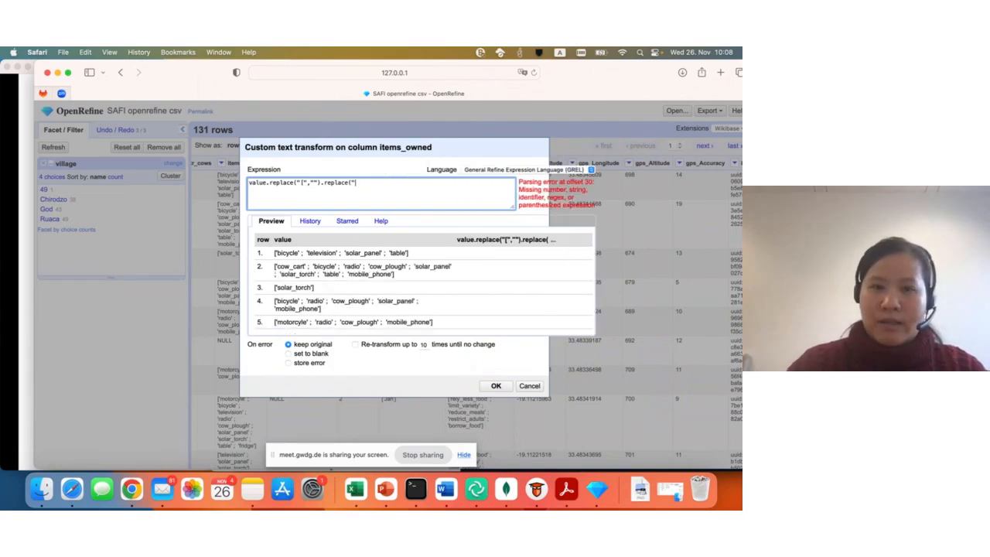
{"action": "type", "text": "]"}
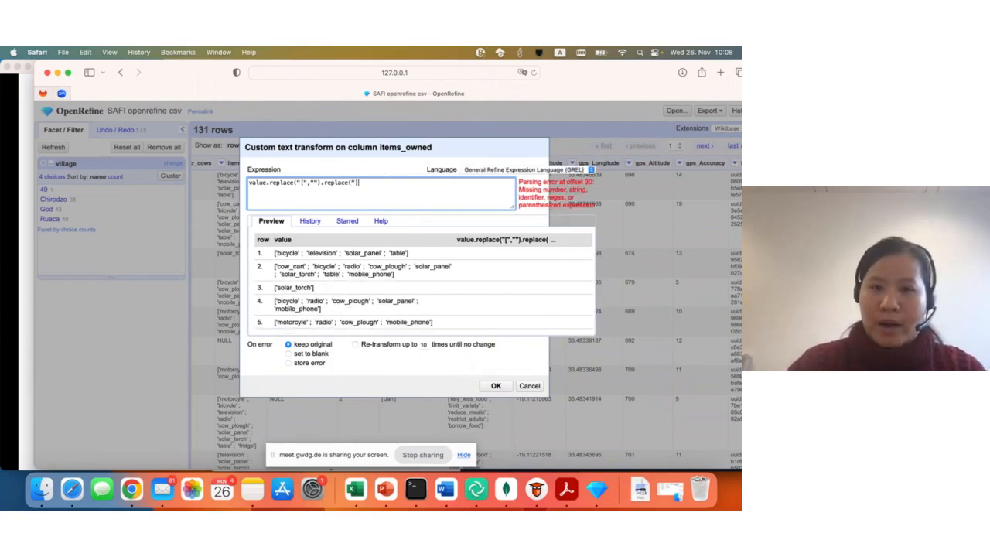
{"action": "type", "text": "\""}
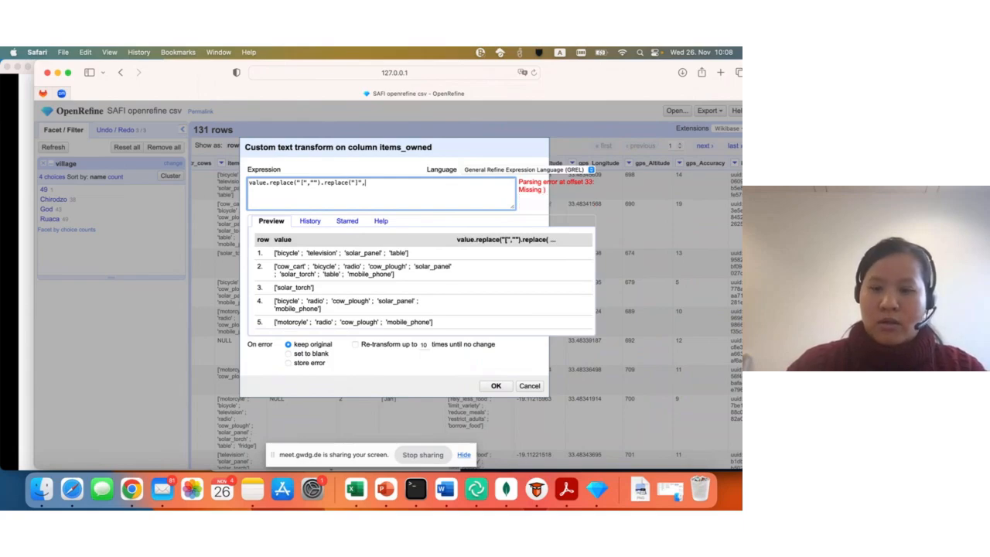
{"action": "type", "text": ", \"\""}
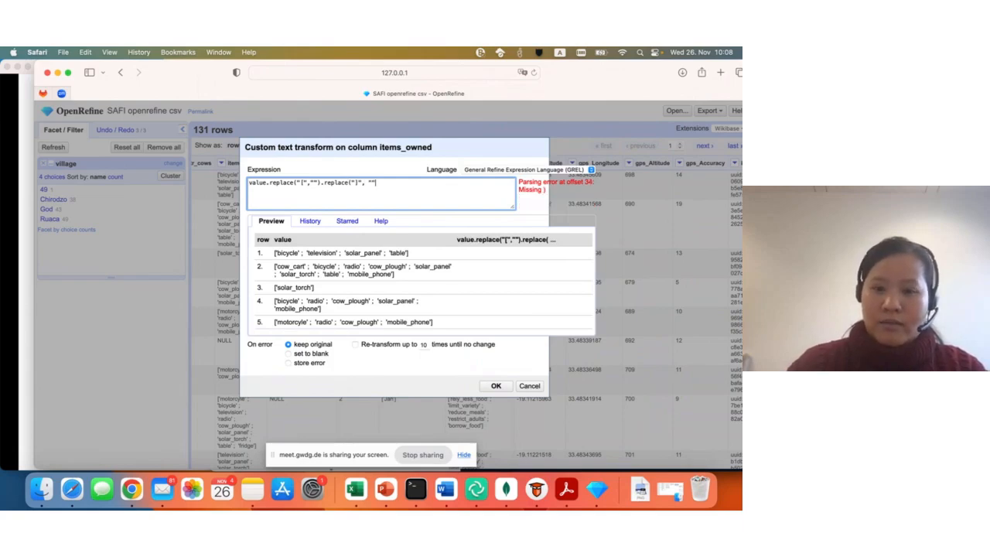
{"action": "type", "text": "))"}
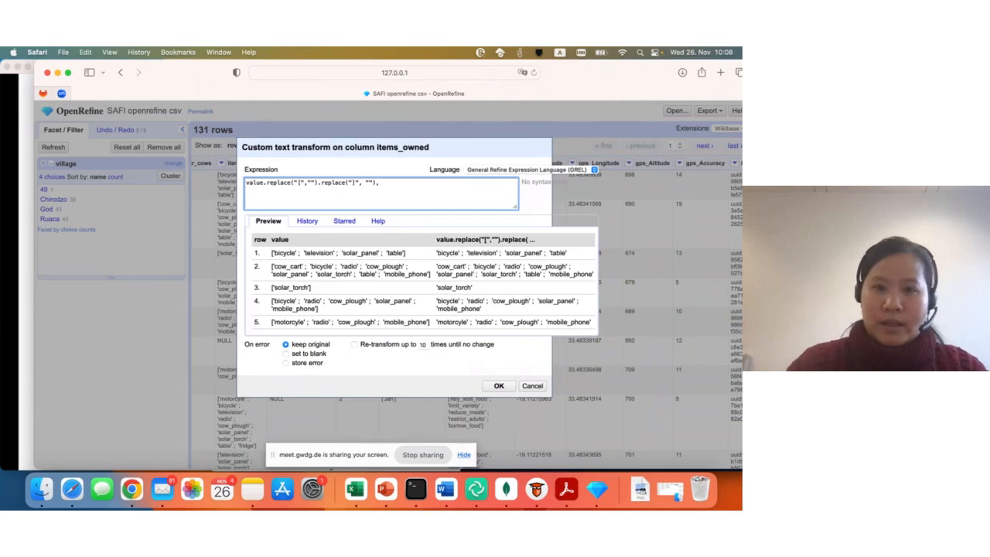
{"action": "type", "text": ".rep"}
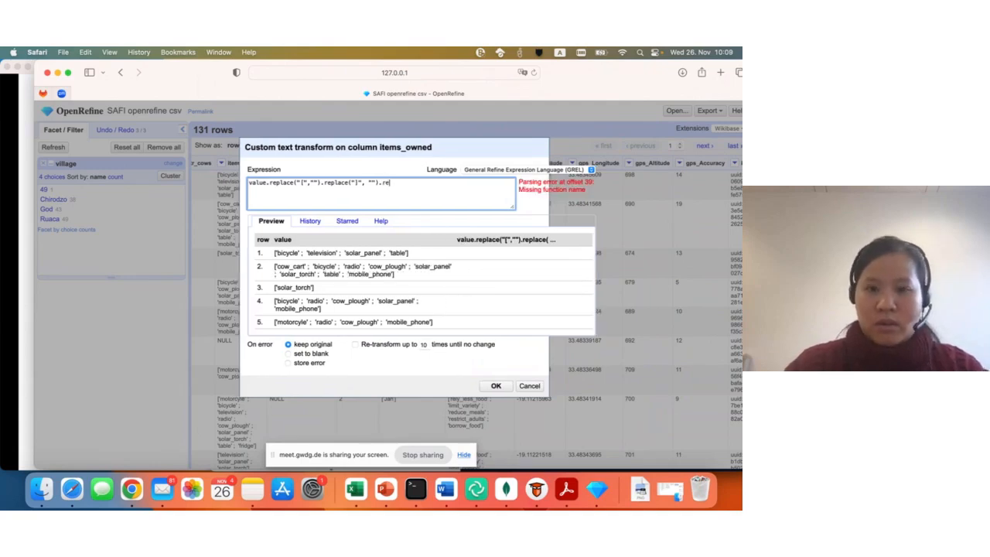
{"action": "type", "text": "lace "}
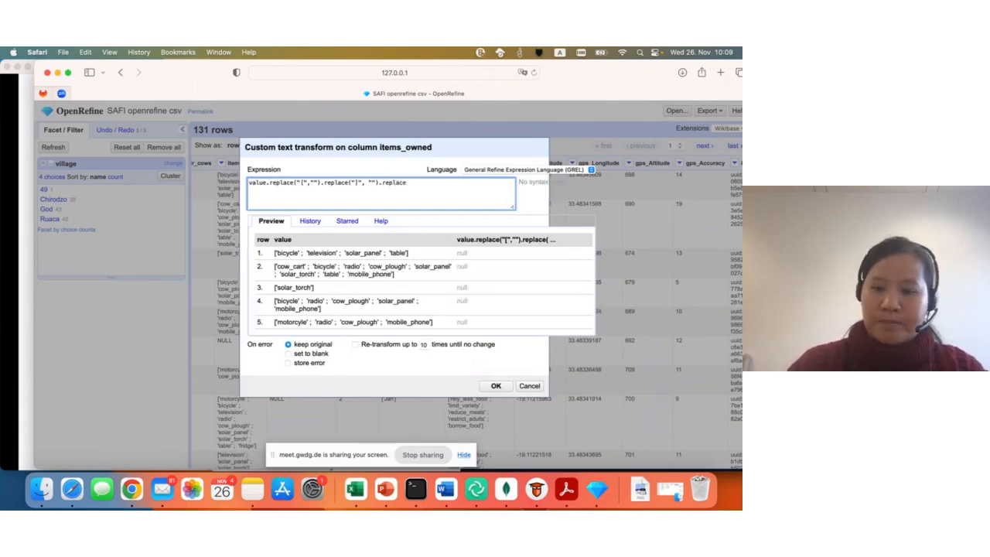
{"action": "type", "text": "("}
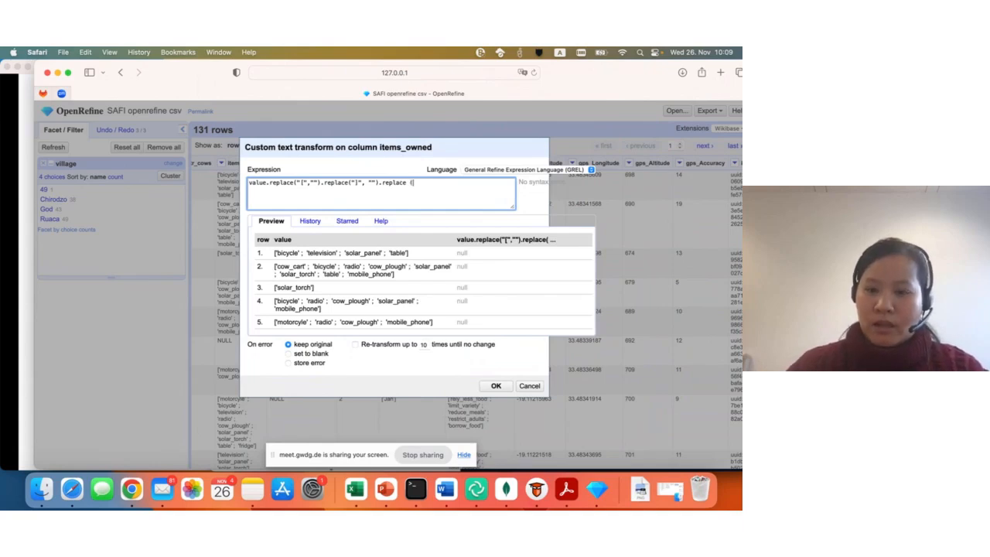
{"action": "type", "text": "\""}
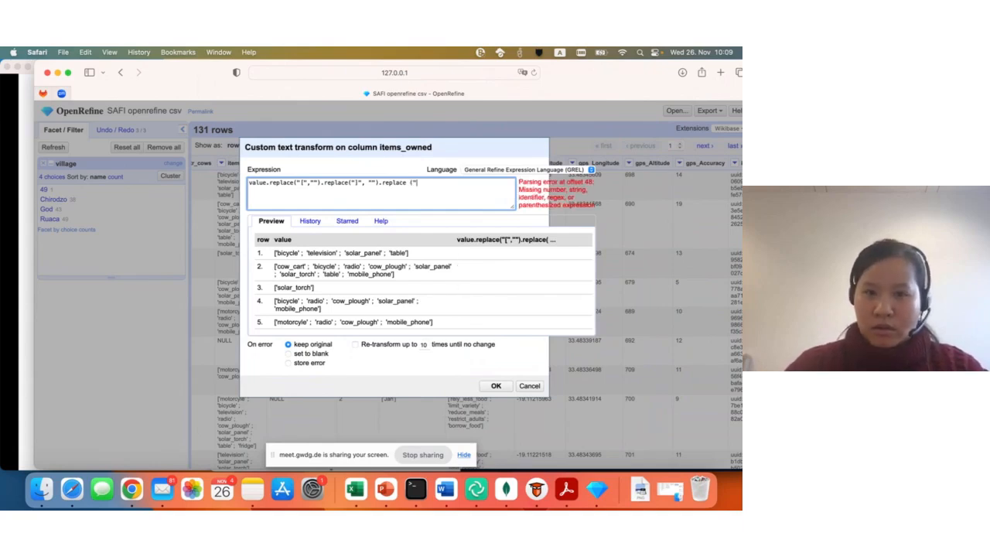
{"action": "type", "text": "'"}
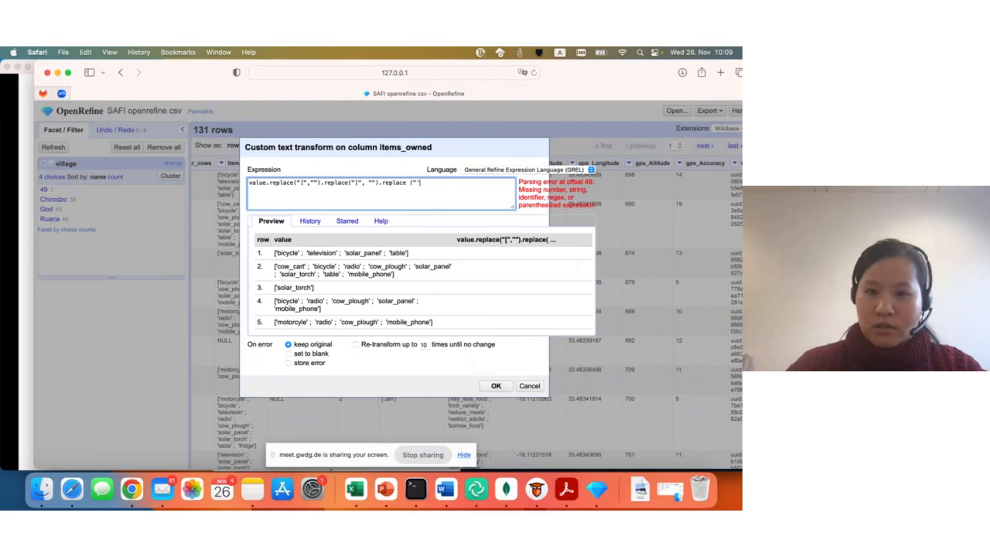
{"action": "type", "text": "\""}
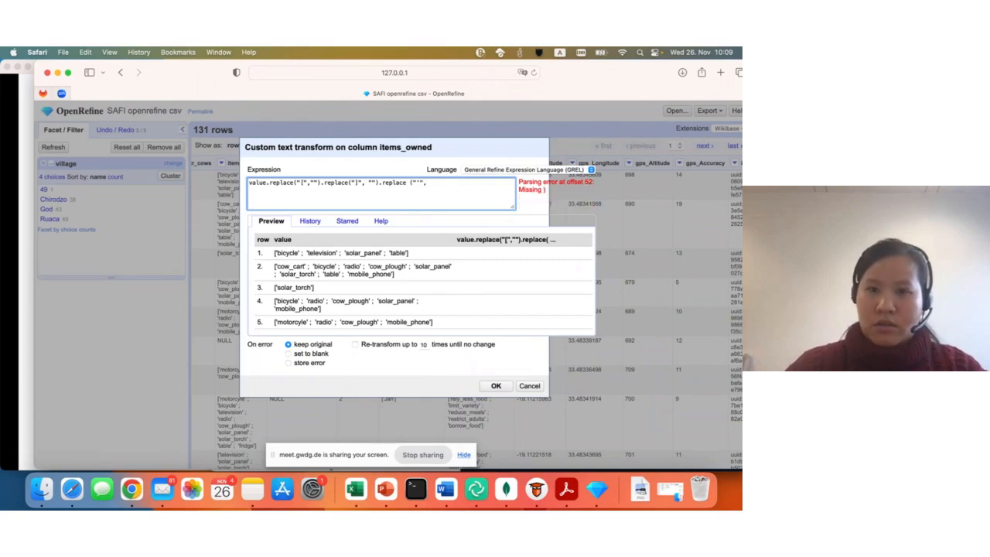
{"action": "type", "text": ", \"\""}
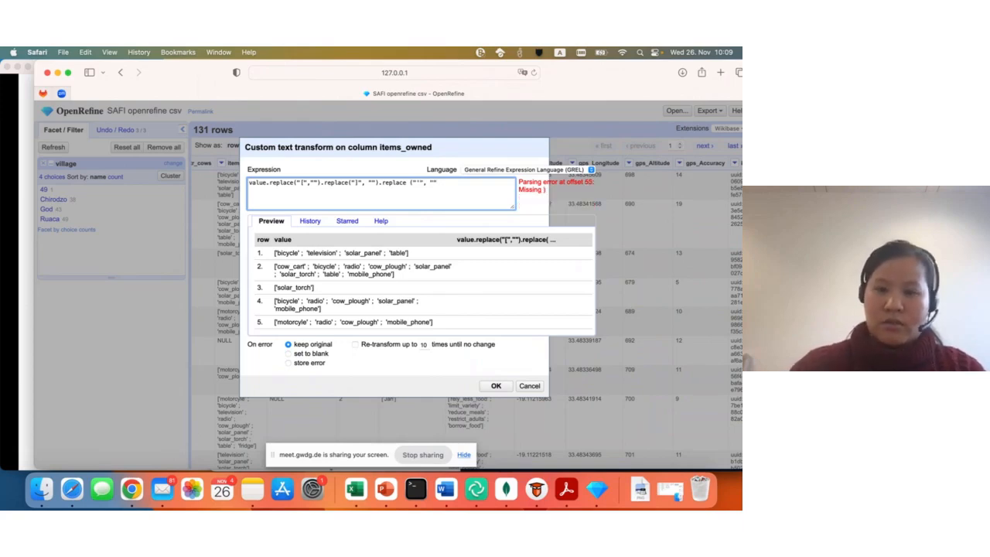
{"action": "type", "text": ")"}
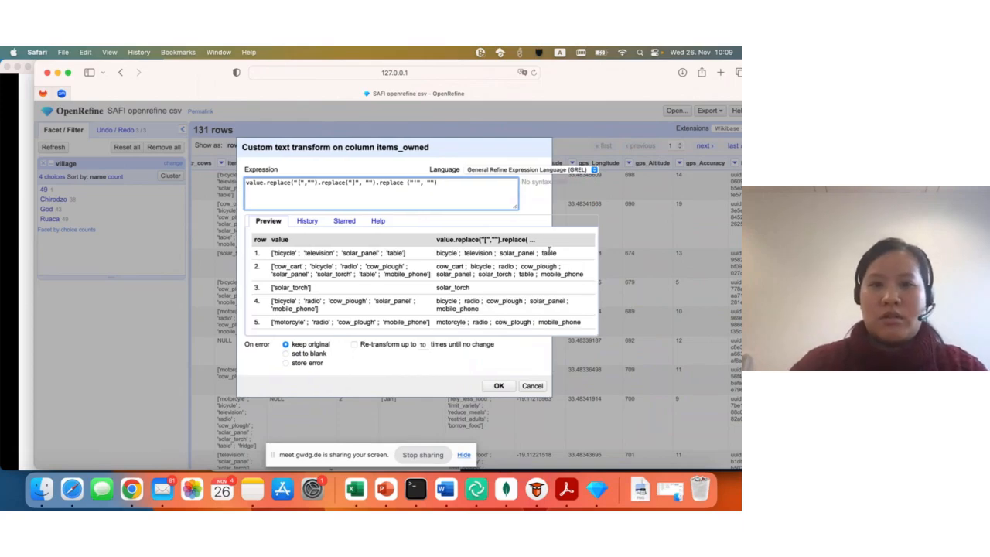
- Copy the full items_owned replace expression, switch to the BigBlueButton meeting in Chrome and paste it at the end of the Shared Notes
{"action": "left_click_drag", "start_coordinate": [442, 184], "coordinate": [221, 184]}
{"action": "key", "text": "super+c"}
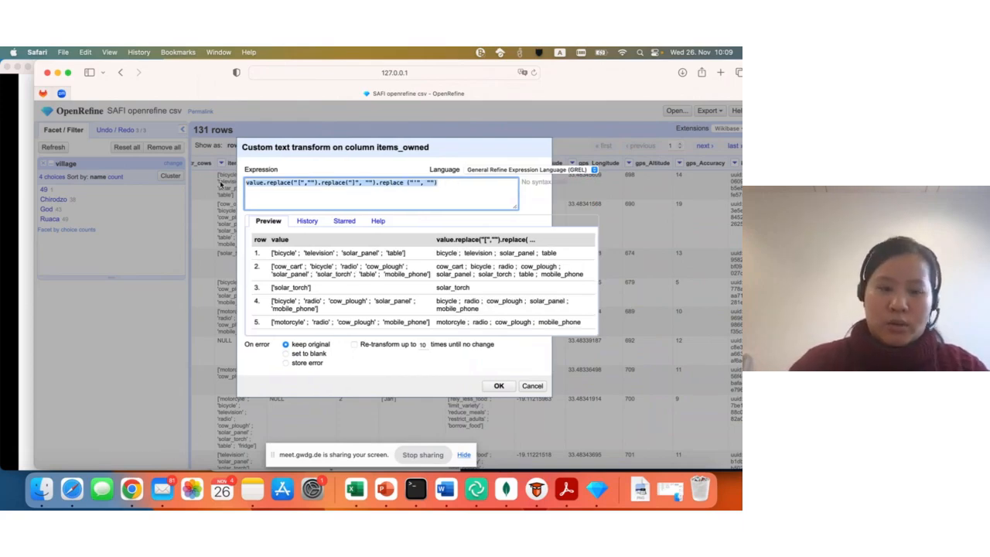
{"action": "left_click", "coordinate": [130, 489]}
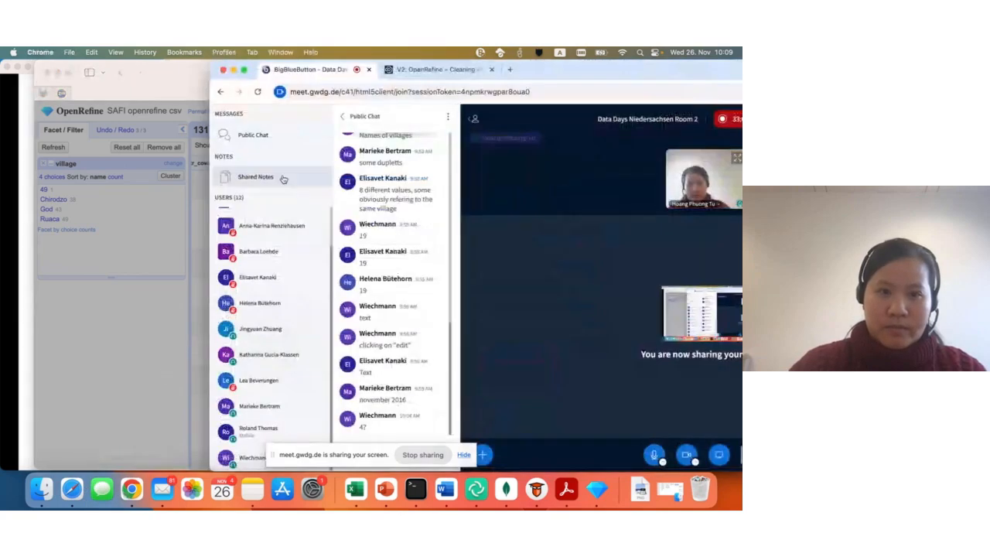
{"action": "left_click", "coordinate": [280, 177]}
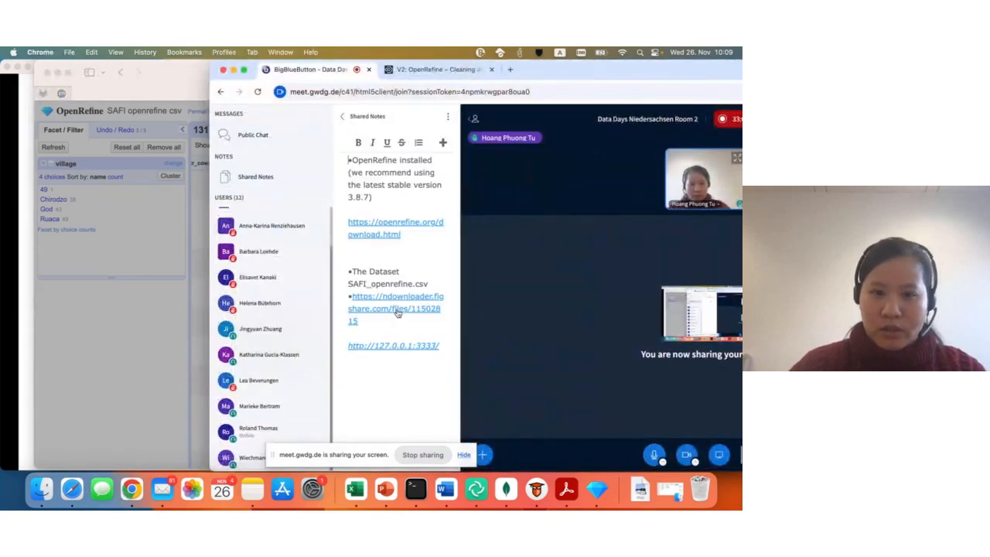
{"action": "left_click", "coordinate": [392, 359]}
{"action": "key", "text": "Return"}
{"action": "key", "text": "super+v"}
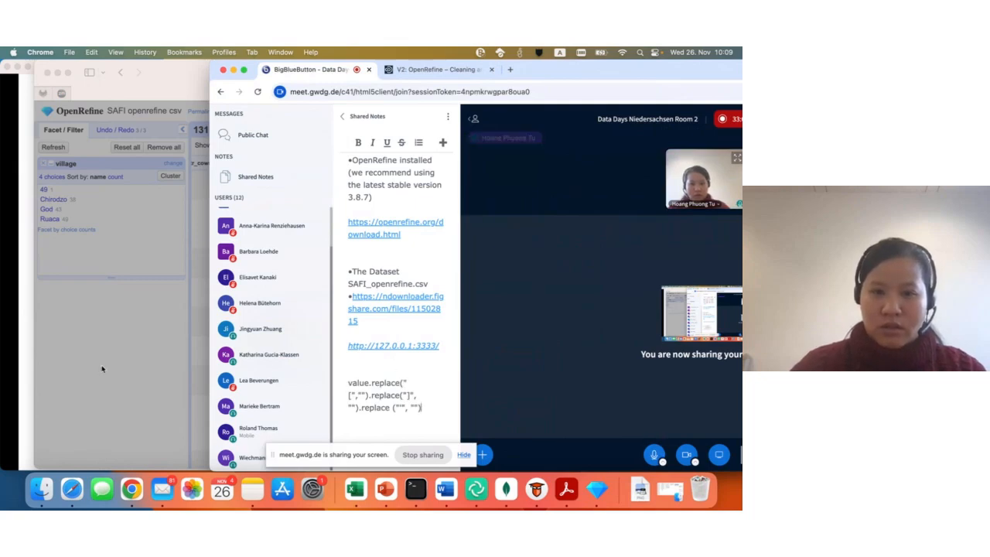
- Return to OpenRefine and apply the custom text transform to the items_owned column
{"action": "left_click", "coordinate": [136, 348]}
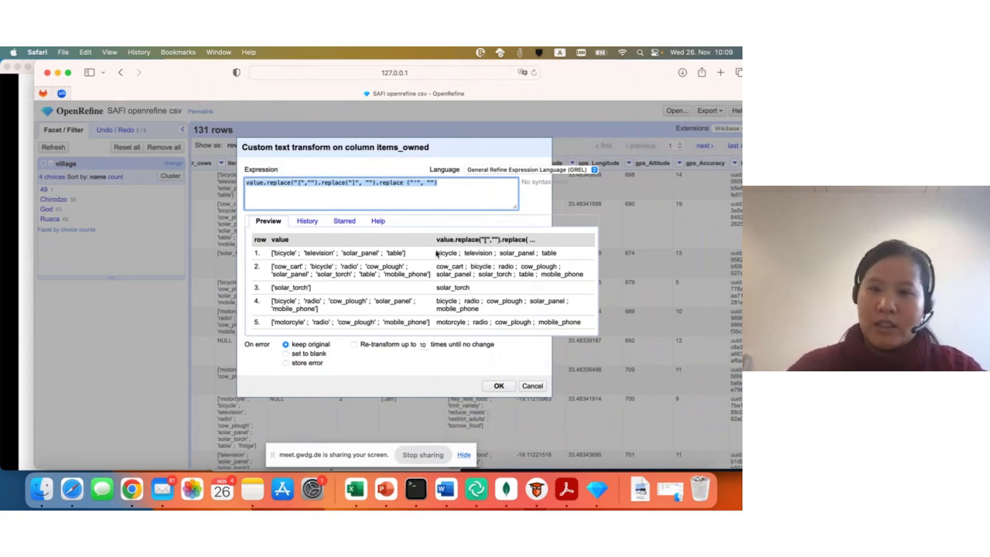
{"action": "left_click", "coordinate": [499, 390]}
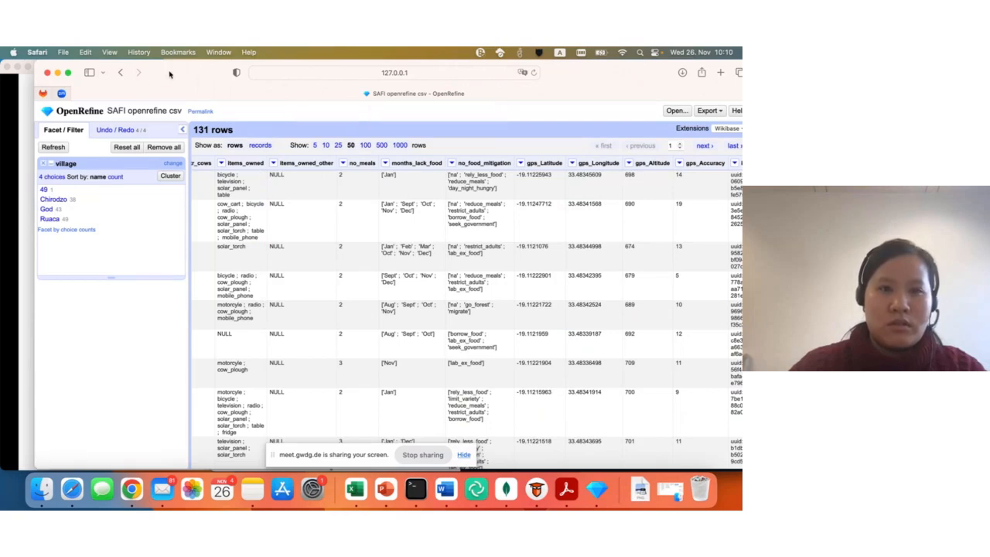
{"action": "left_click_drag", "start_coordinate": [172, 74], "coordinate": [283, 74]}
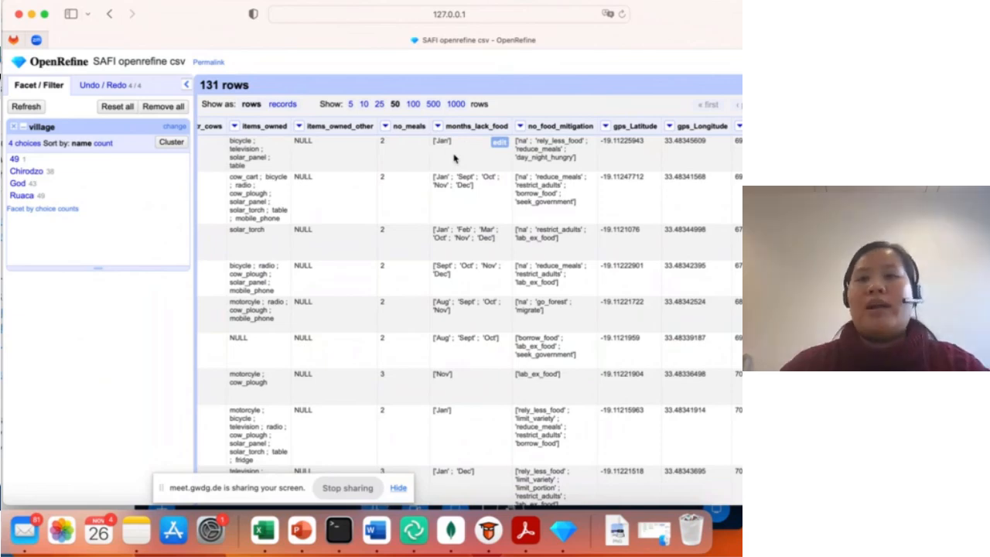
- Transform the months_lack_food cells by reusing this project's bracket-and-quote replace expression from the expression history
{"action": "left_click", "coordinate": [438, 126]}
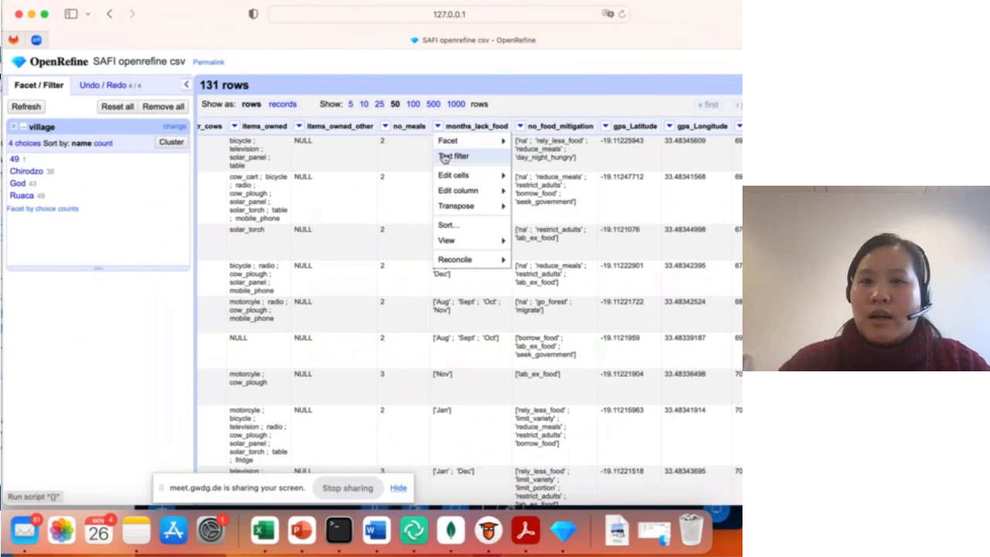
{"action": "mouse_move", "coordinate": [447, 177]}
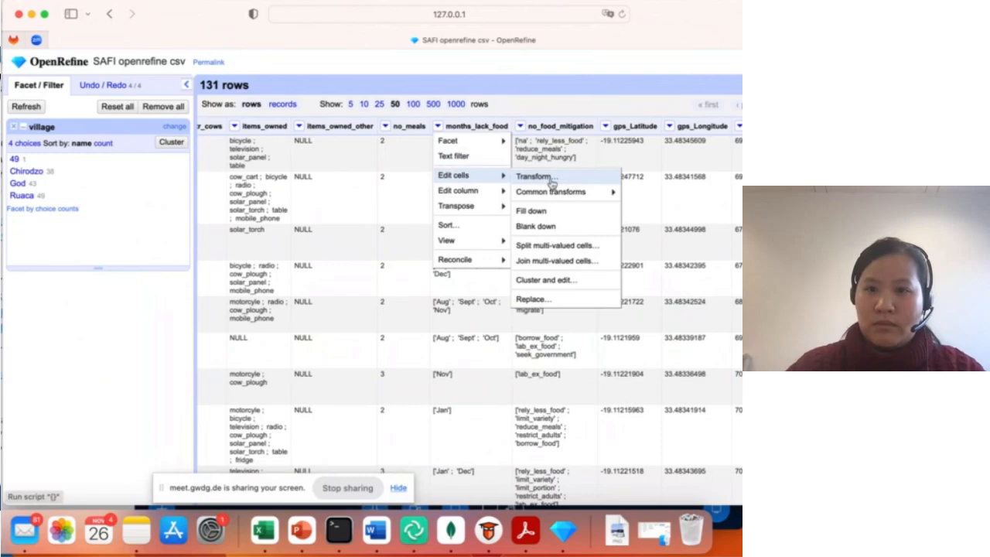
{"action": "left_click", "coordinate": [535, 177]}
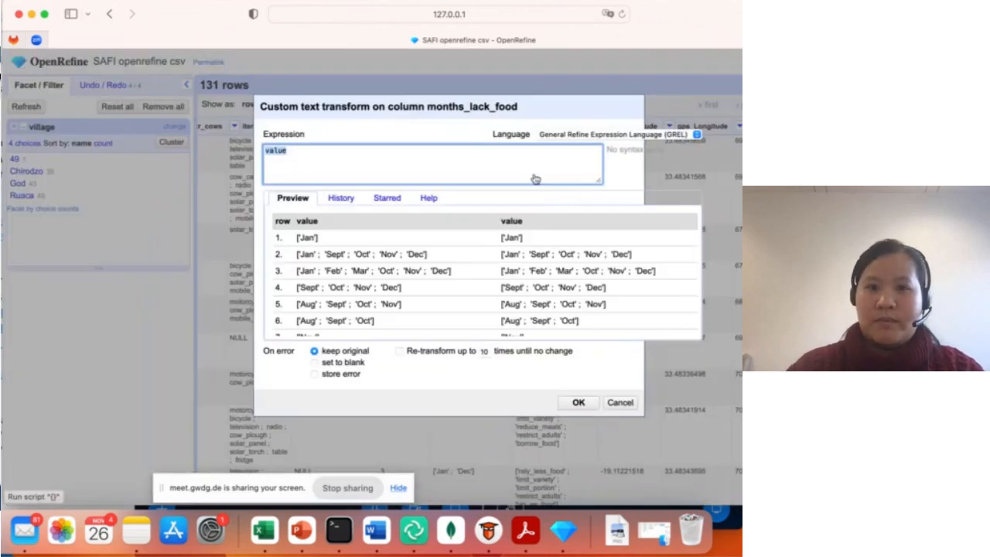
{"action": "left_click", "coordinate": [343, 199]}
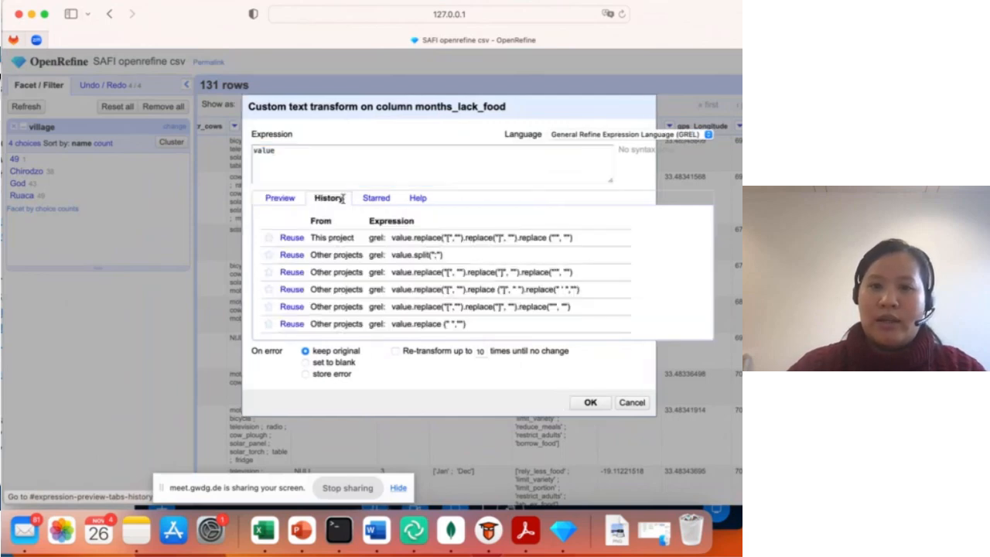
{"action": "left_click", "coordinate": [292, 238]}
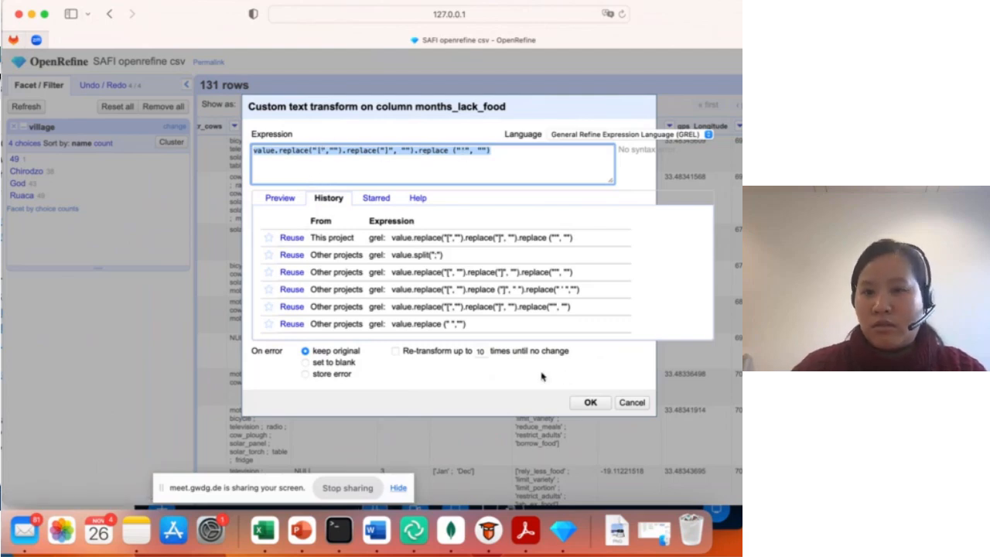
{"action": "left_click", "coordinate": [591, 403]}
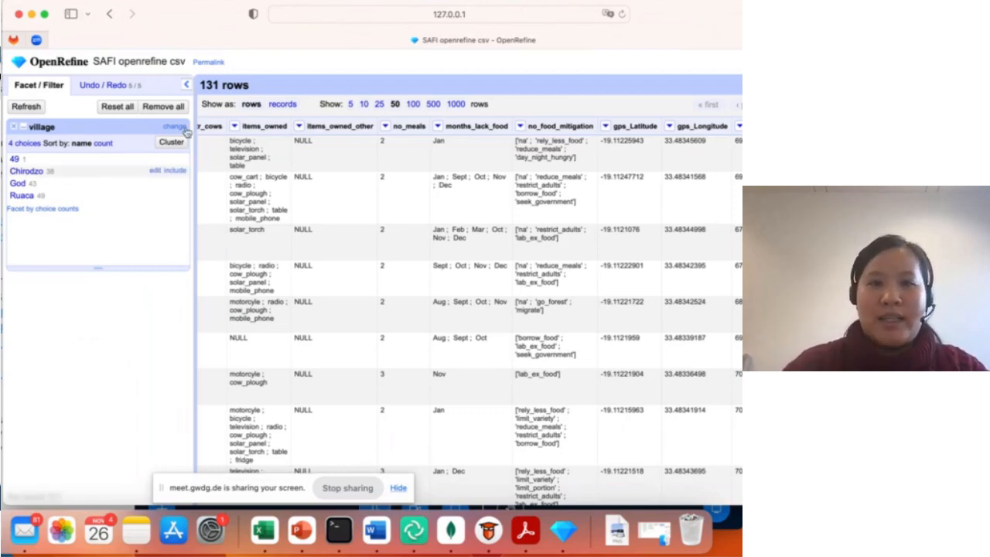
- Try a plain text facet on the items_owned column and remove it again
{"action": "left_click", "coordinate": [234, 126]}
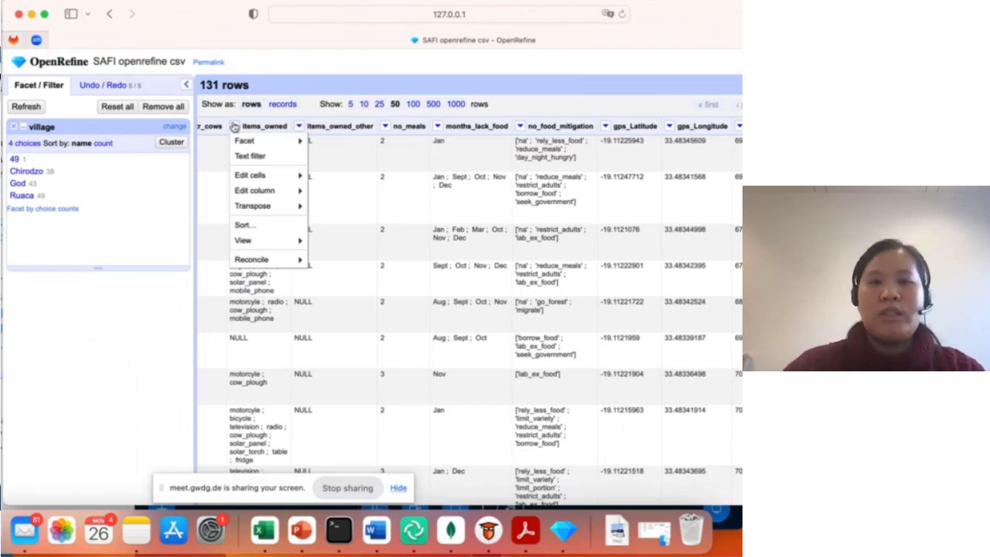
{"action": "mouse_move", "coordinate": [246, 142]}
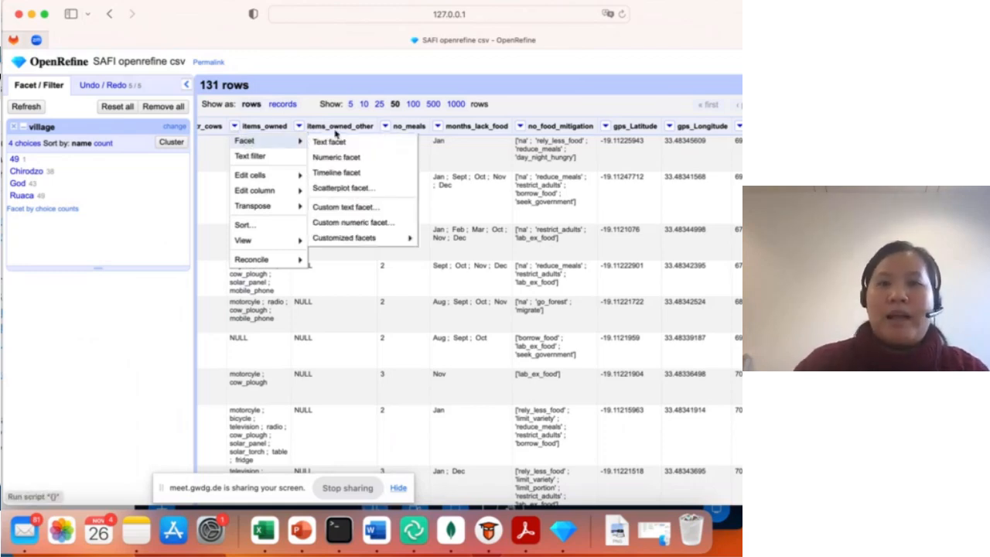
{"action": "left_click", "coordinate": [339, 140]}
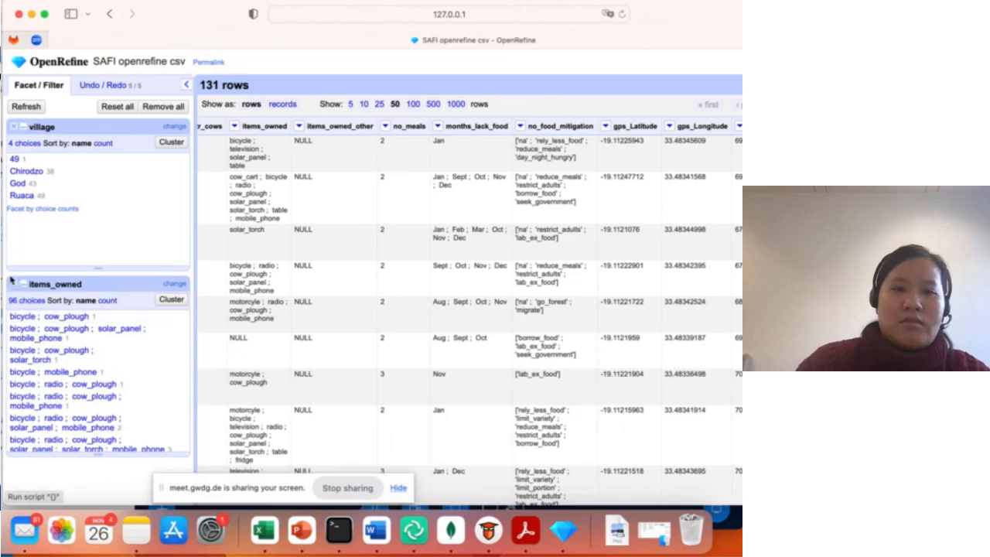
{"action": "left_click", "coordinate": [13, 284]}
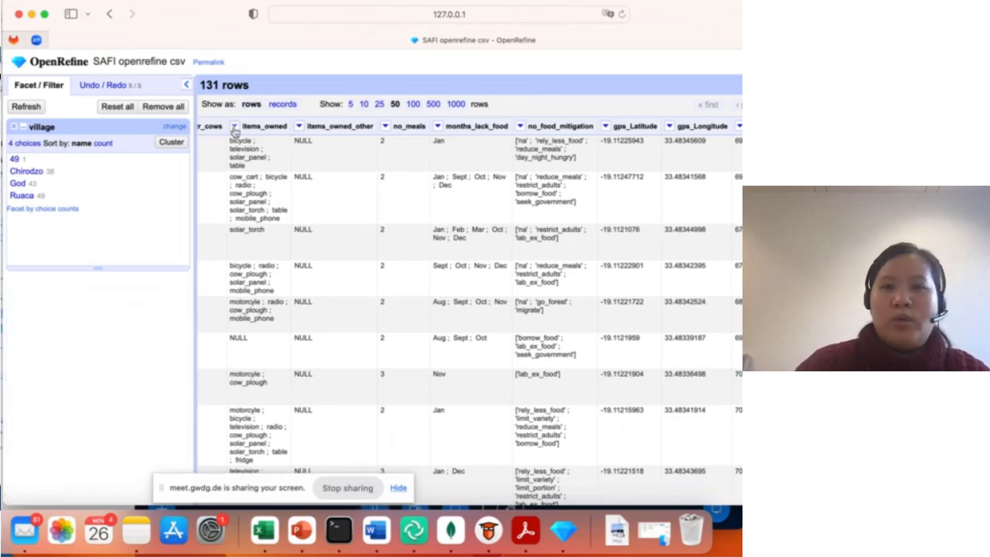
- Set up a custom text facet on items_owned with the GREL expression value.split(";")
{"action": "left_click", "coordinate": [234, 126]}
{"action": "mouse_move", "coordinate": [244, 142]}
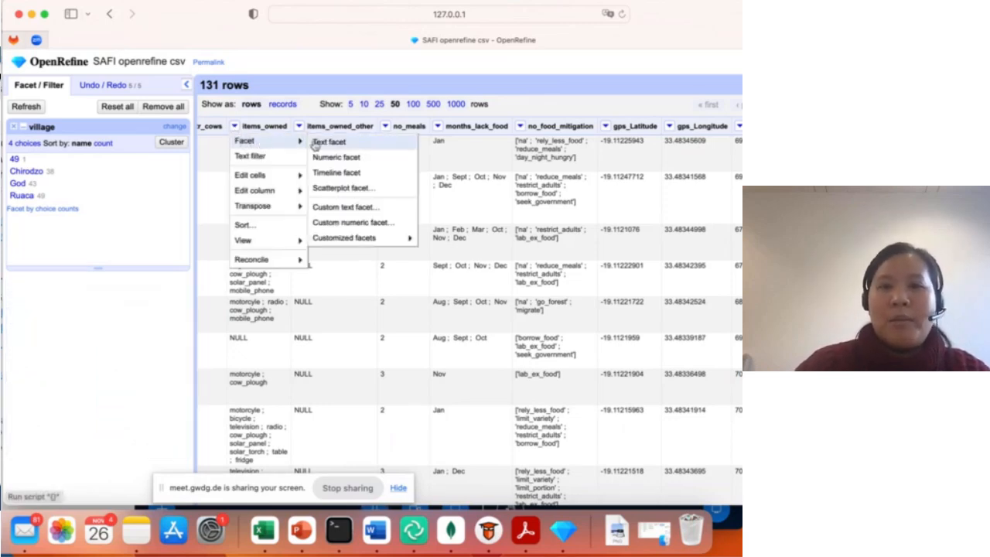
{"action": "left_click", "coordinate": [392, 211]}
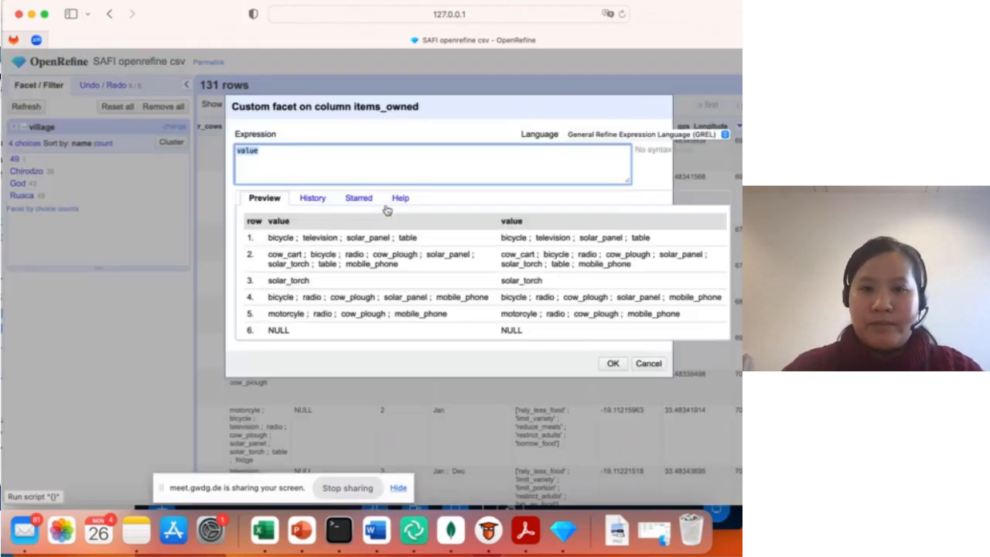
{"action": "left_click", "coordinate": [326, 153]}
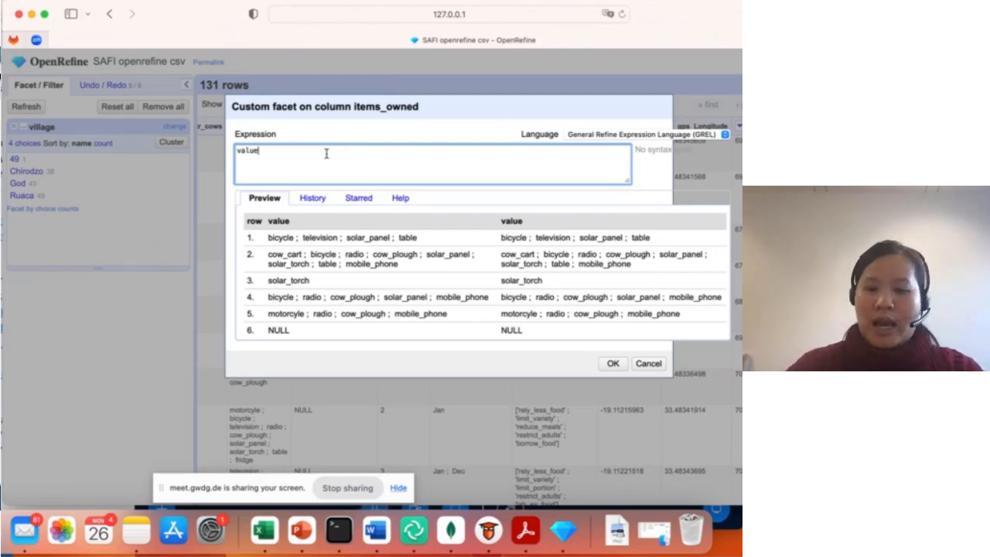
{"action": "type", "text": ".s"}
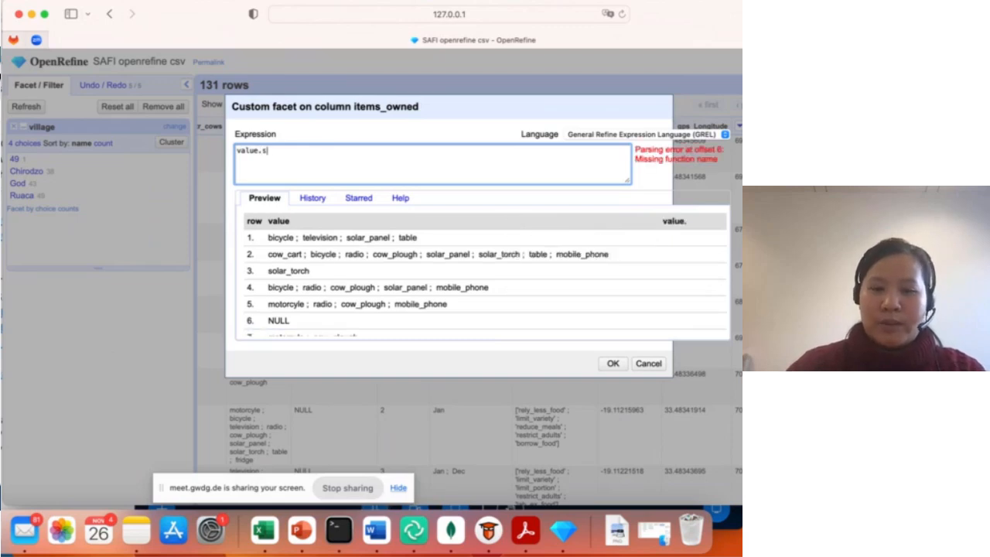
{"action": "type", "text": "plit("}
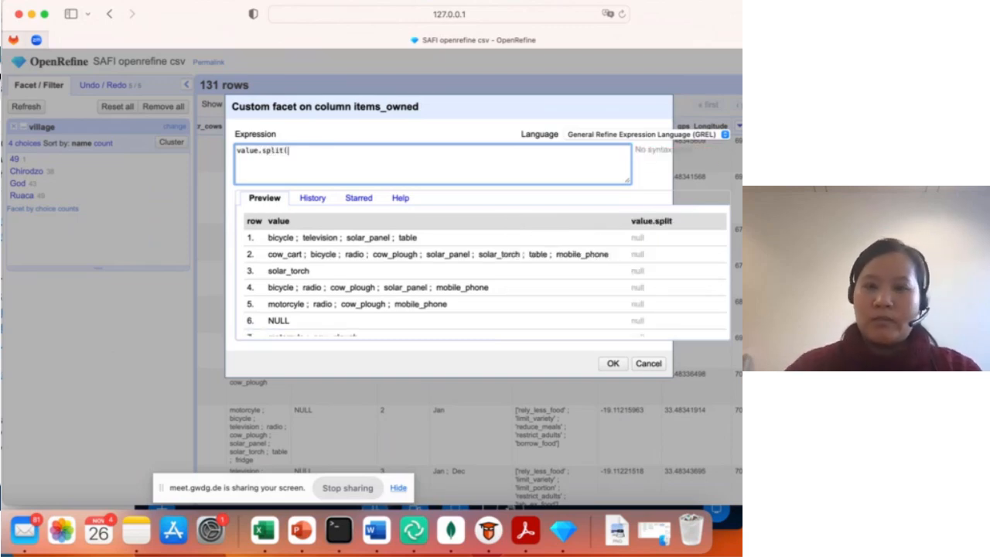
{"action": "type", "text": "\""}
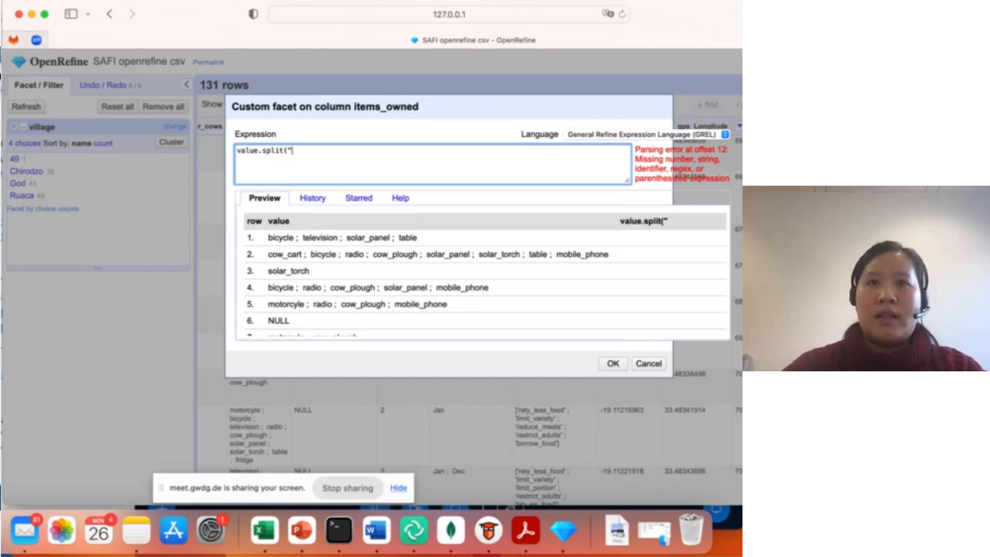
{"action": "type", "text": "\""}
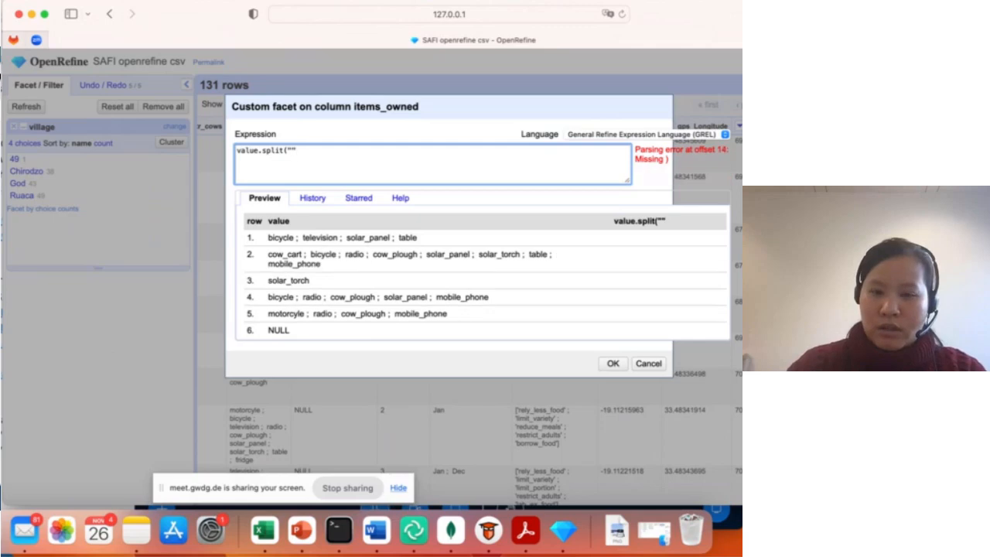
{"action": "key", "text": "BackSpace"}
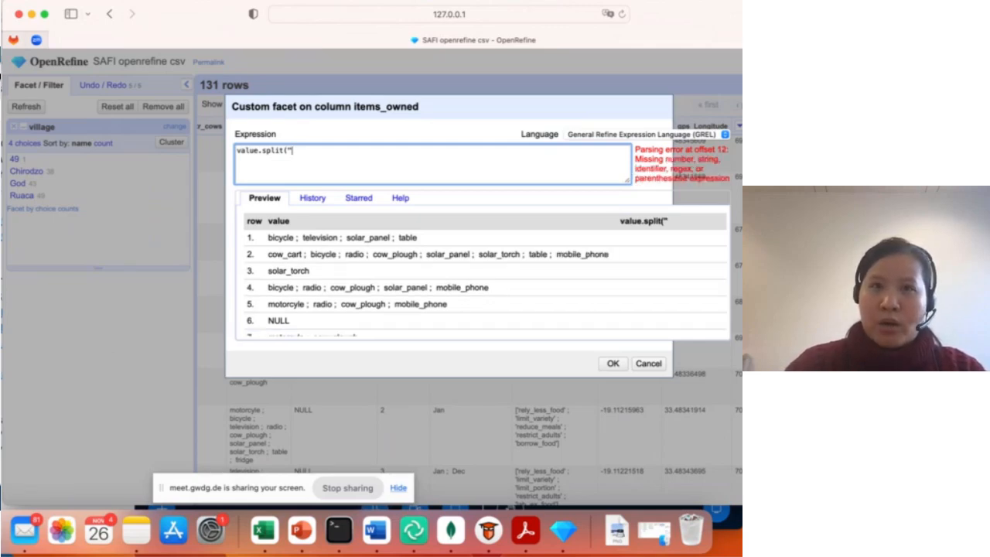
{"action": "type", "text": ";)"}
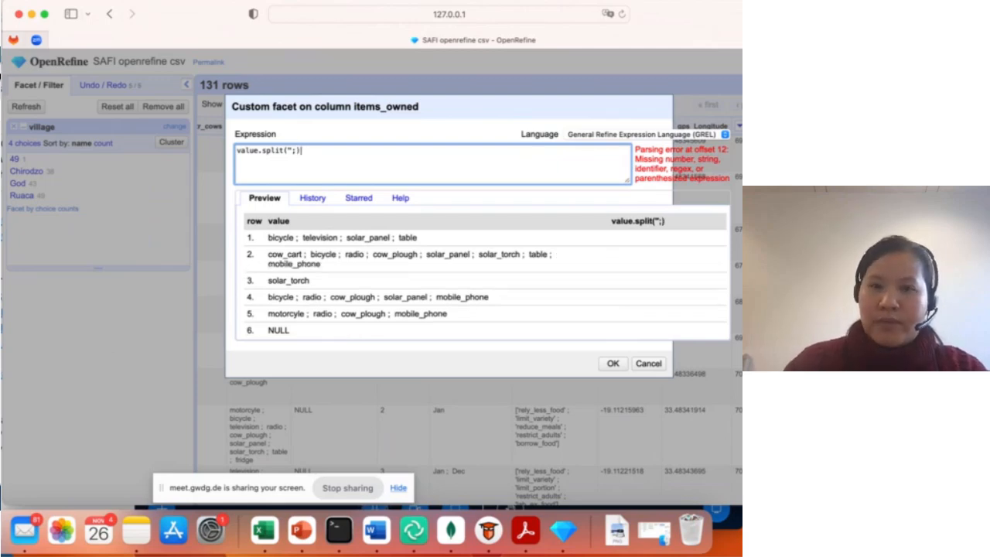
{"action": "key", "text": "Left"}
{"action": "type", "text": "\""}
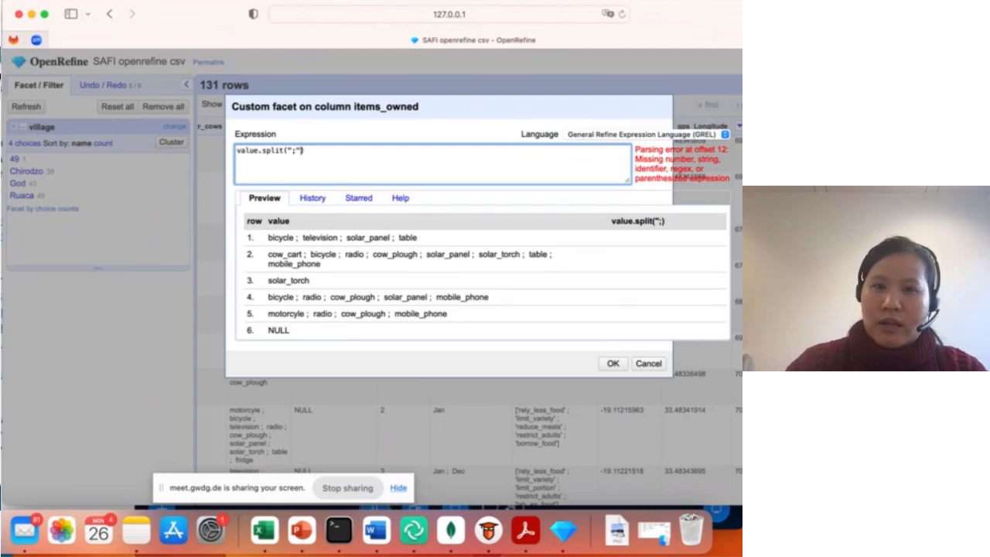
{"action": "key", "text": "Right"}
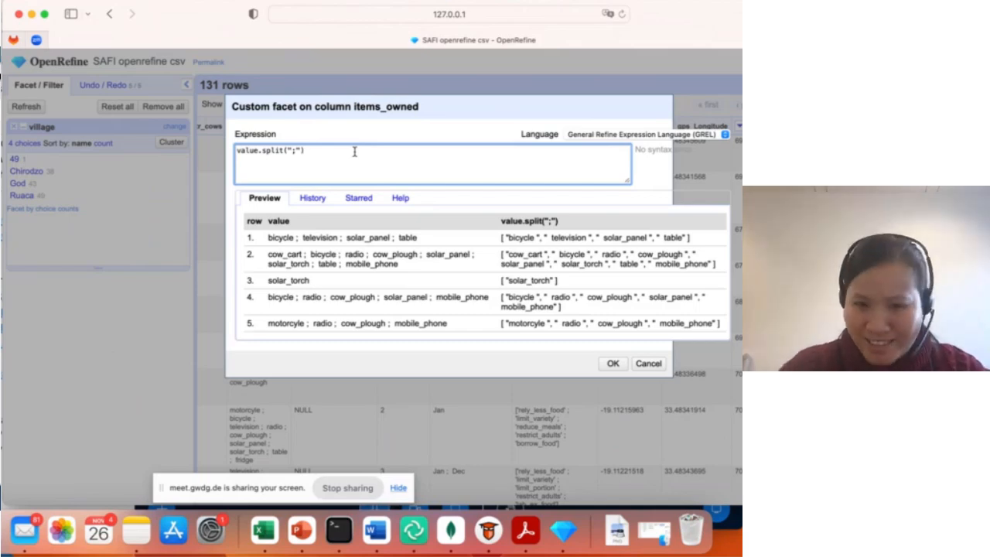
- Copy the value.split(";") expression and paste it below the replace expression in the meeting's Shared Notes in Chrome
{"action": "left_click_drag", "start_coordinate": [316, 147], "coordinate": [221, 151]}
{"action": "key", "text": "super+c"}
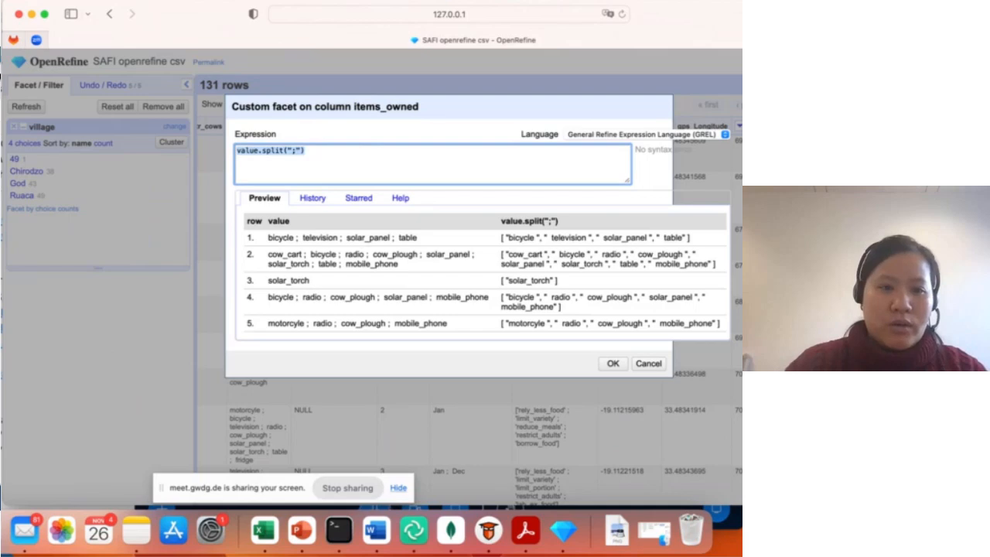
{"action": "key", "text": "super+Tab"}
{"action": "left_click", "coordinate": [35, 461]}
{"action": "key", "text": "super+v"}
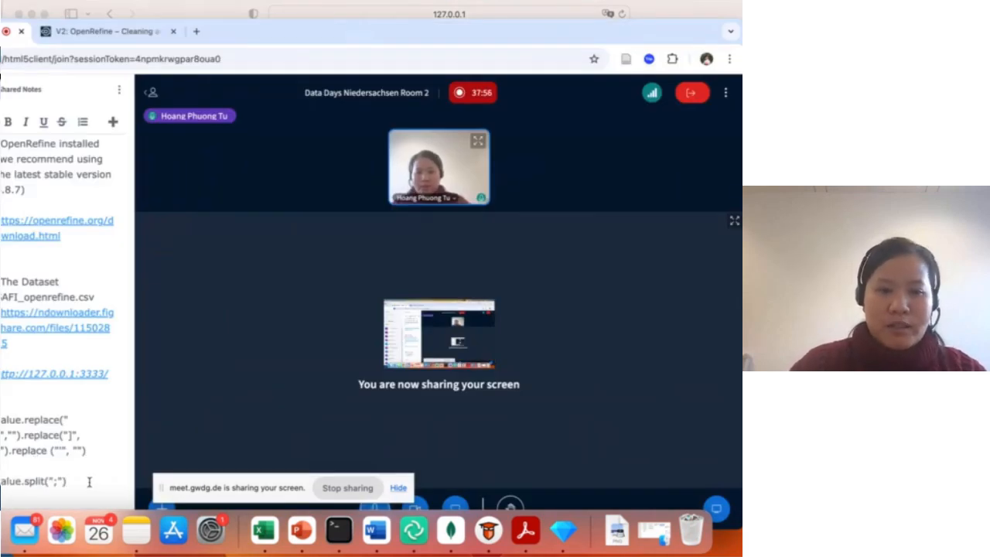
- Switch back to OpenRefine, create the custom items_owned facet and sort its choices by count
{"action": "left_click", "coordinate": [669, 13]}
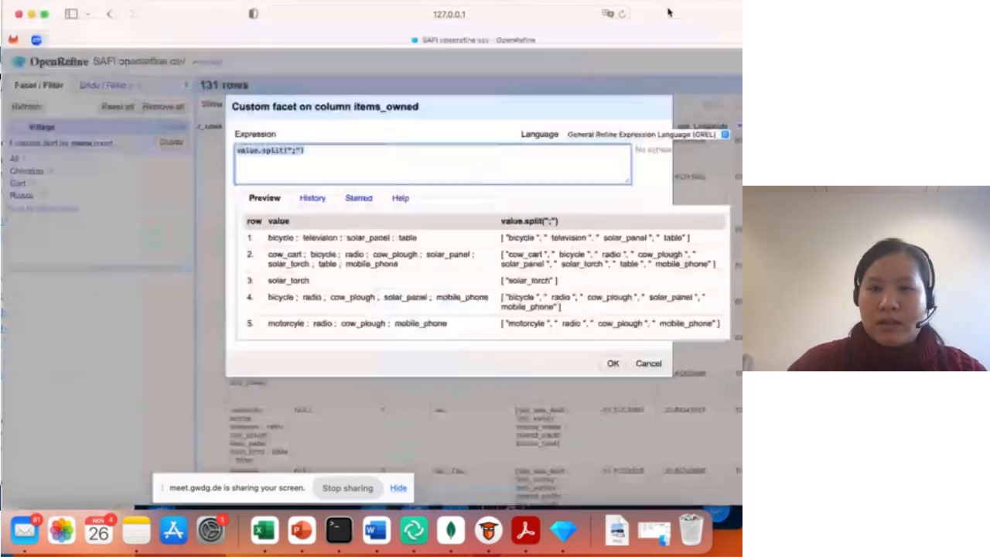
{"action": "left_click", "coordinate": [611, 365]}
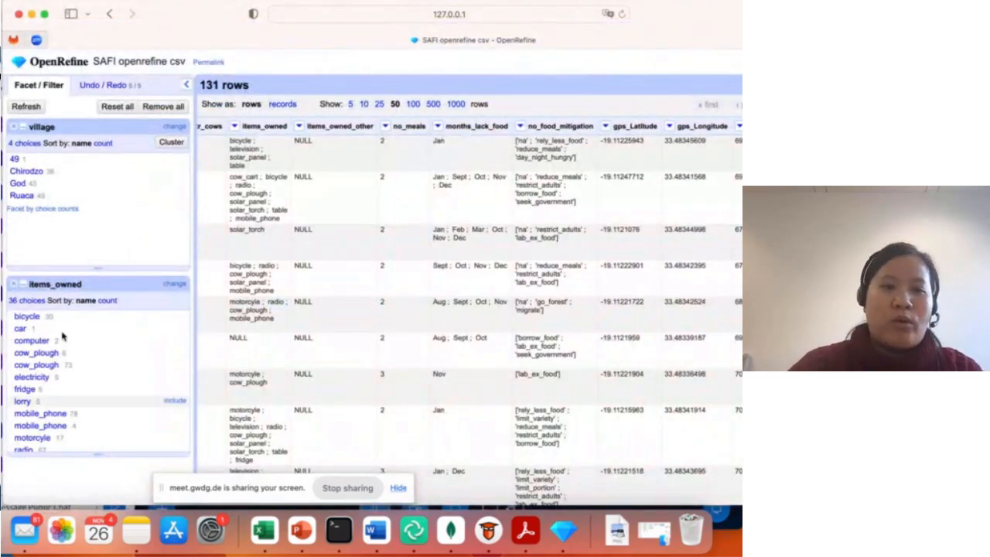
{"action": "left_click", "coordinate": [109, 301]}
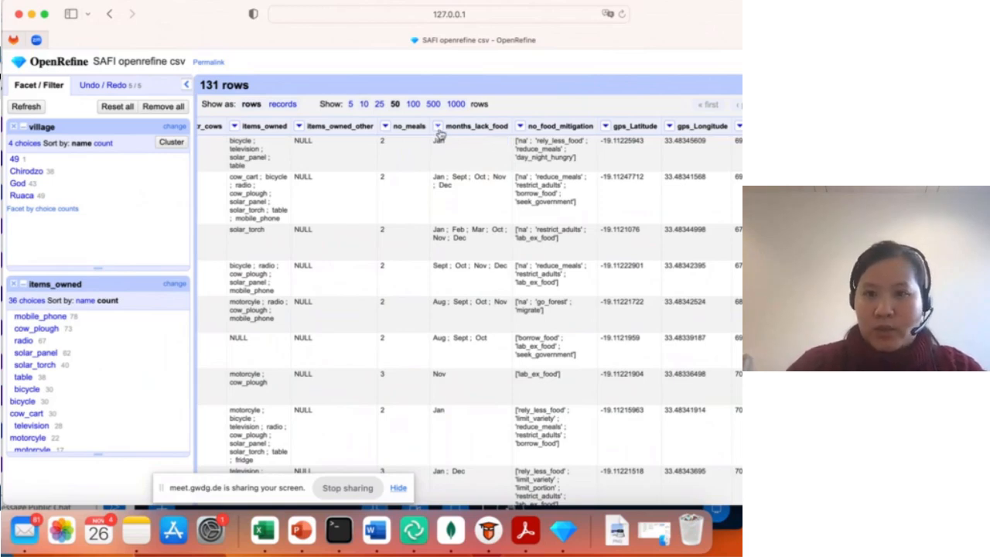
- Create a custom text facet on months_lack_food, reusing value.split(";") from the expression history, and remove the items_owned facet
{"action": "left_click", "coordinate": [438, 126]}
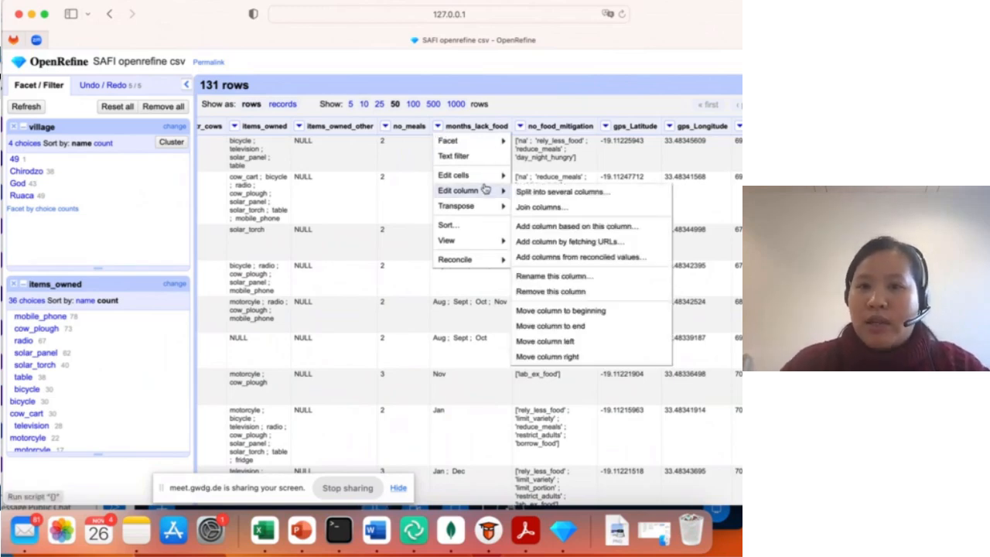
{"action": "mouse_move", "coordinate": [486, 180]}
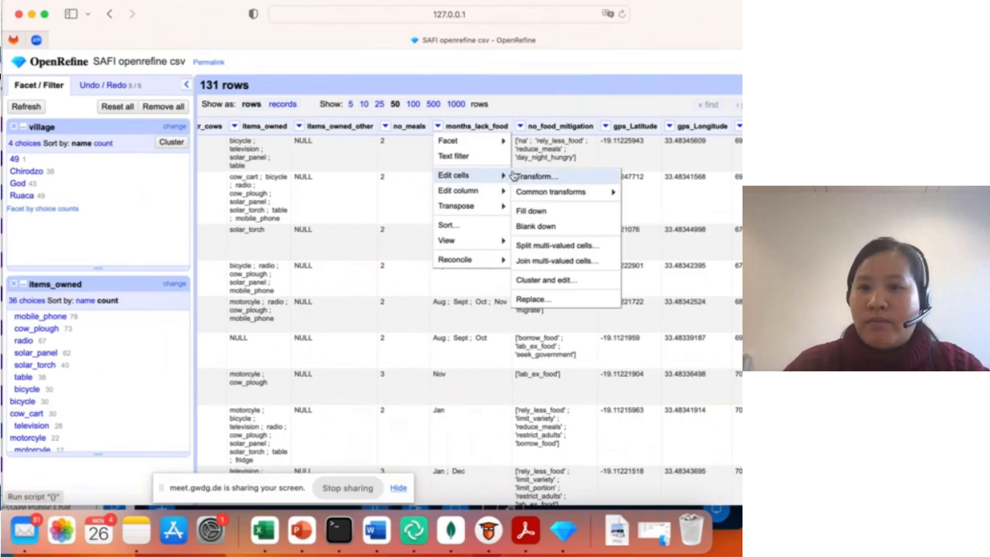
{"action": "mouse_move", "coordinate": [469, 143]}
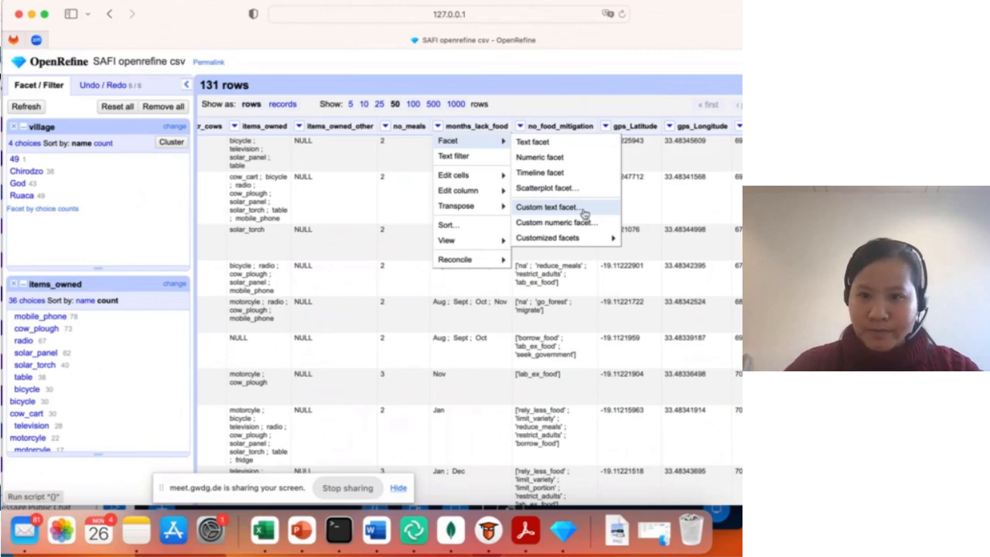
{"action": "left_click", "coordinate": [584, 214]}
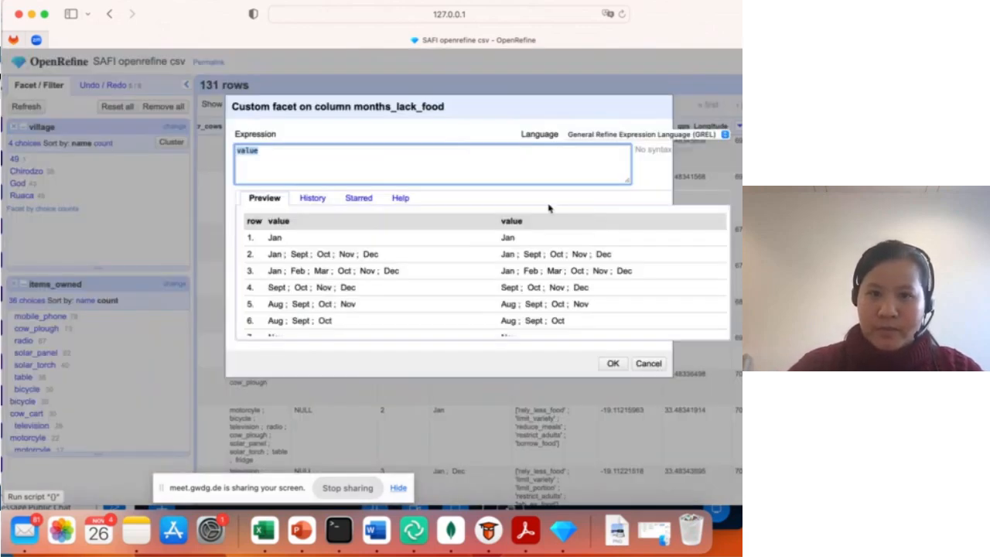
{"action": "left_click", "coordinate": [312, 198]}
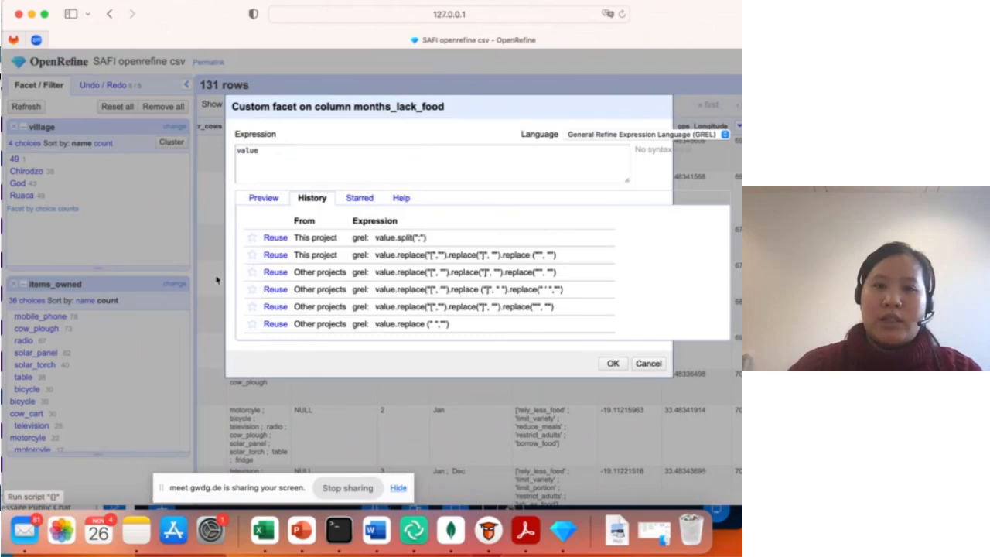
{"action": "left_click", "coordinate": [268, 240]}
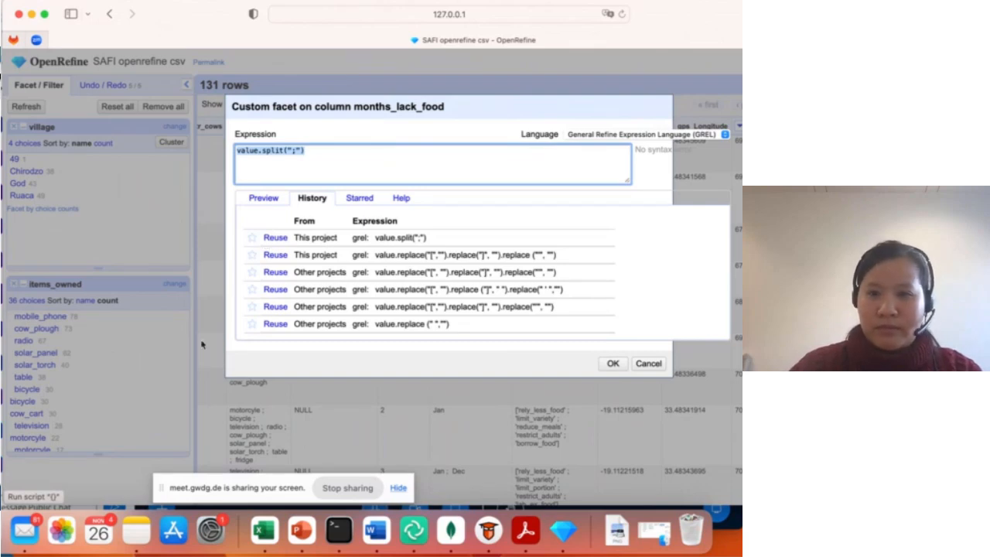
{"action": "left_click", "coordinate": [612, 363]}
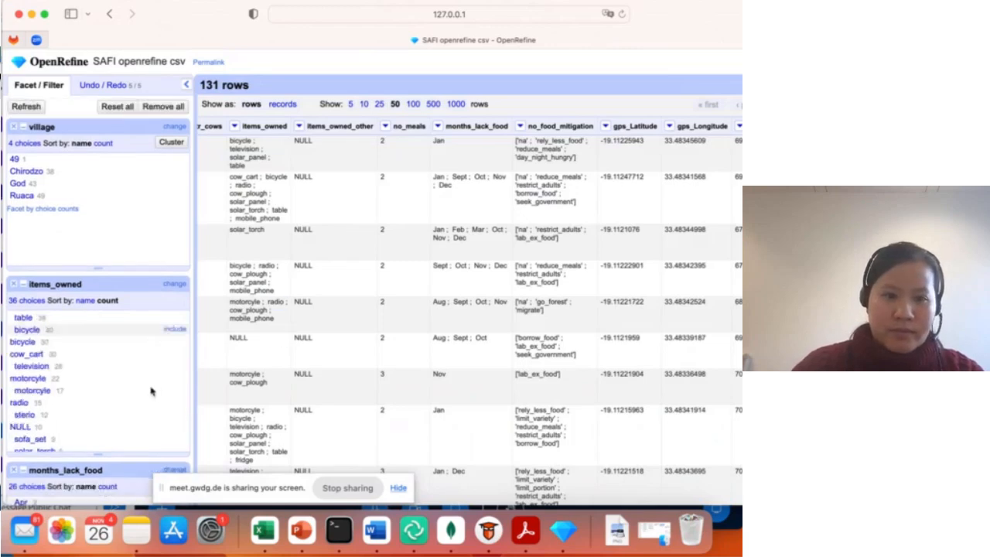
{"action": "left_click", "coordinate": [12, 285]}
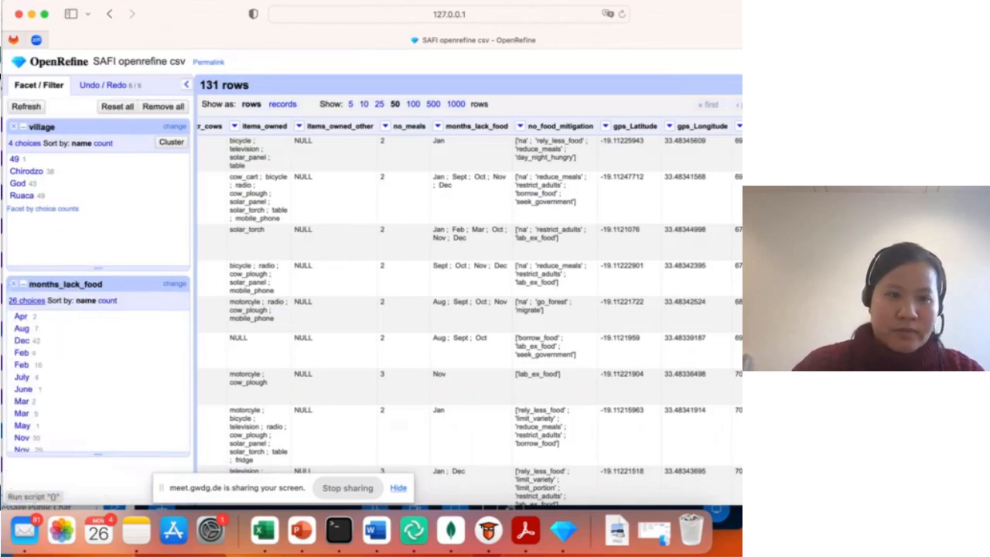
- Check the meeting's public chat in Chrome, return to OpenRefine and sort the months_lack_food facet choices by count
{"action": "left_click", "coordinate": [1, 313]}
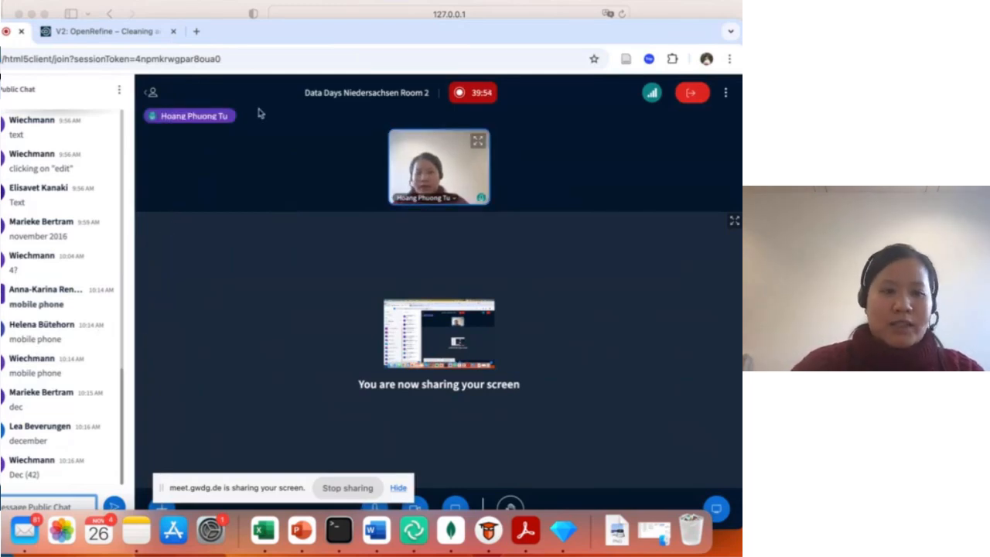
{"action": "left_click", "coordinate": [659, 15]}
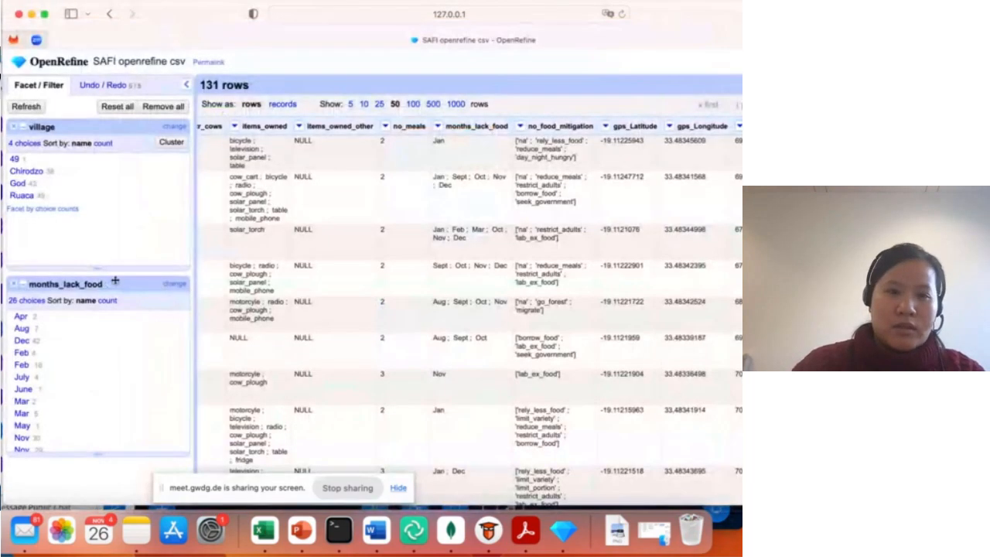
{"action": "left_click", "coordinate": [107, 300]}
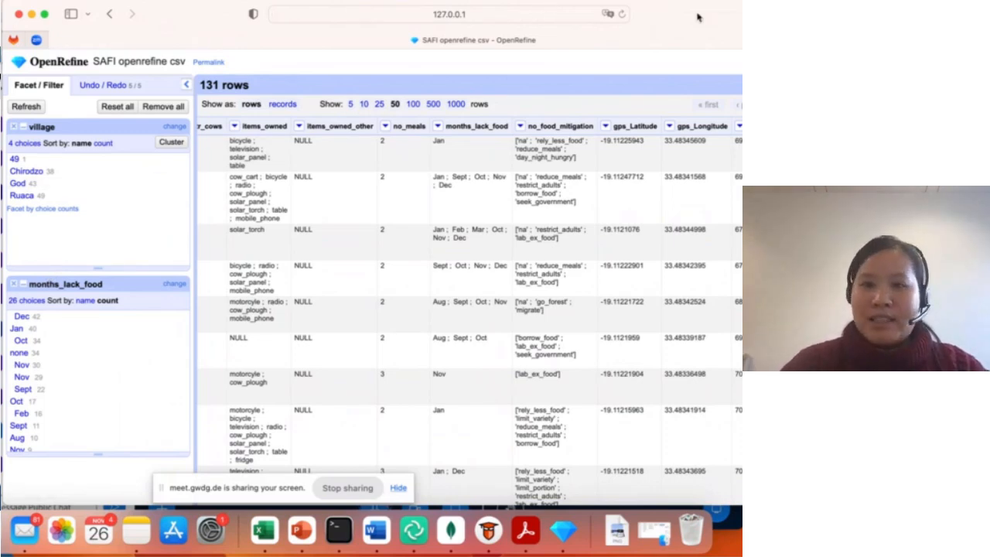
- Examine the operation history and its JSON extract, excluding and re-including the village mass edits, and close the extract without exporting
{"action": "left_click_drag", "start_coordinate": [696, 14], "coordinate": [644, 14]}
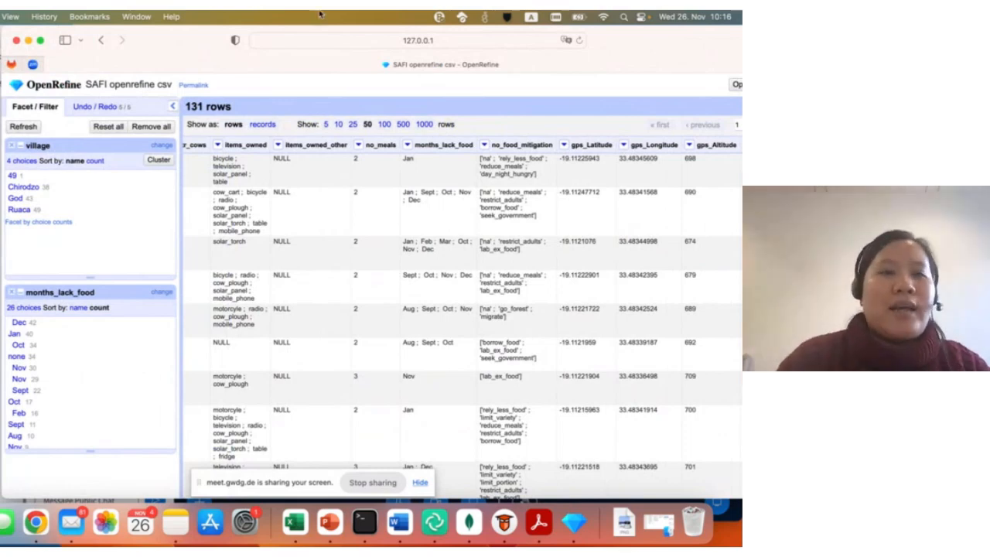
{"action": "left_click", "coordinate": [97, 108]}
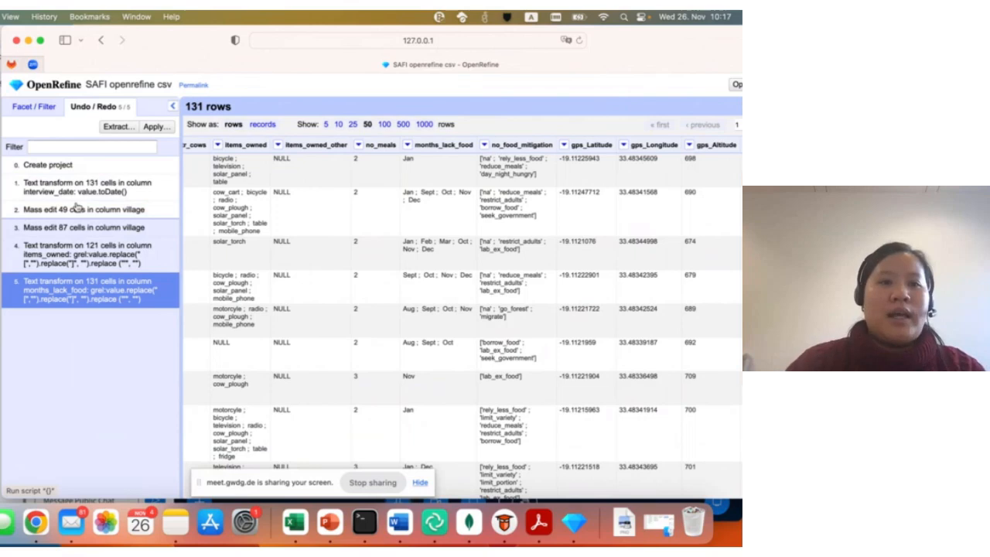
{"action": "left_click", "coordinate": [118, 127]}
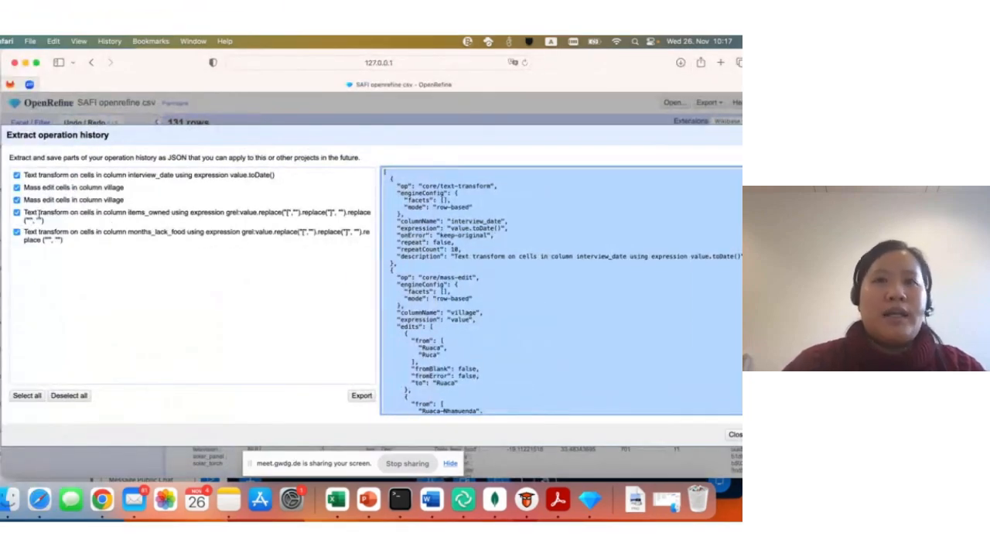
{"action": "left_click", "coordinate": [17, 200]}
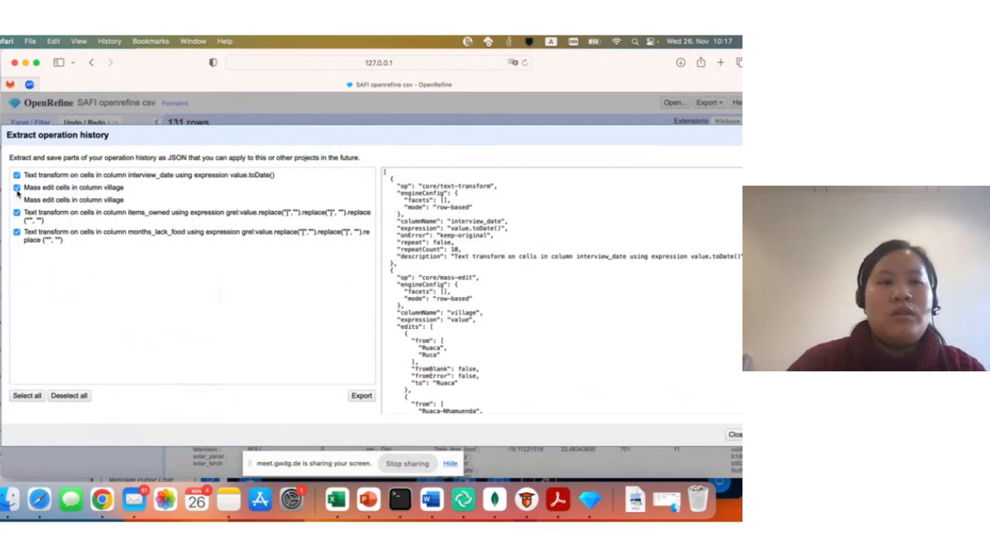
{"action": "left_click", "coordinate": [17, 189]}
{"action": "left_click", "coordinate": [17, 189]}
{"action": "left_click", "coordinate": [18, 201]}
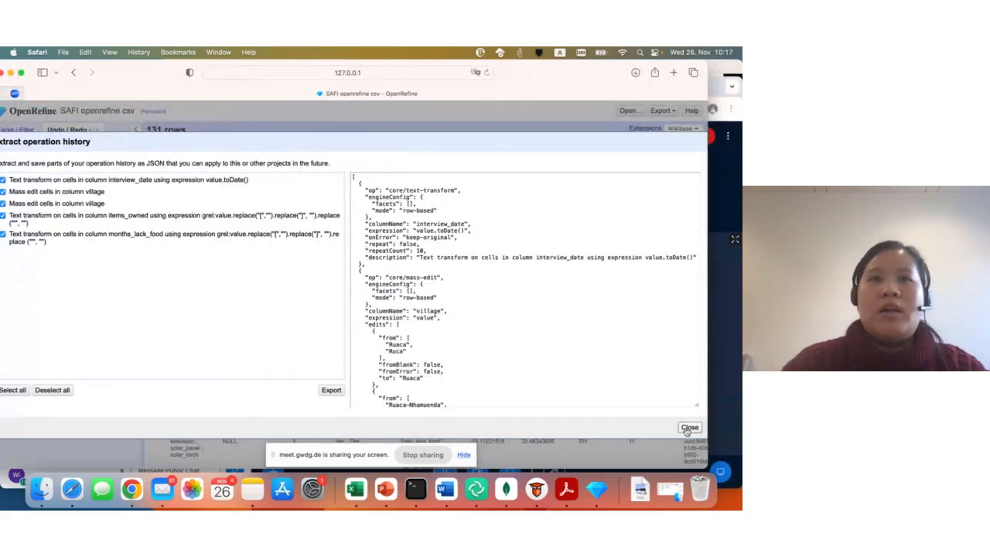
{"action": "left_click", "coordinate": [734, 434]}
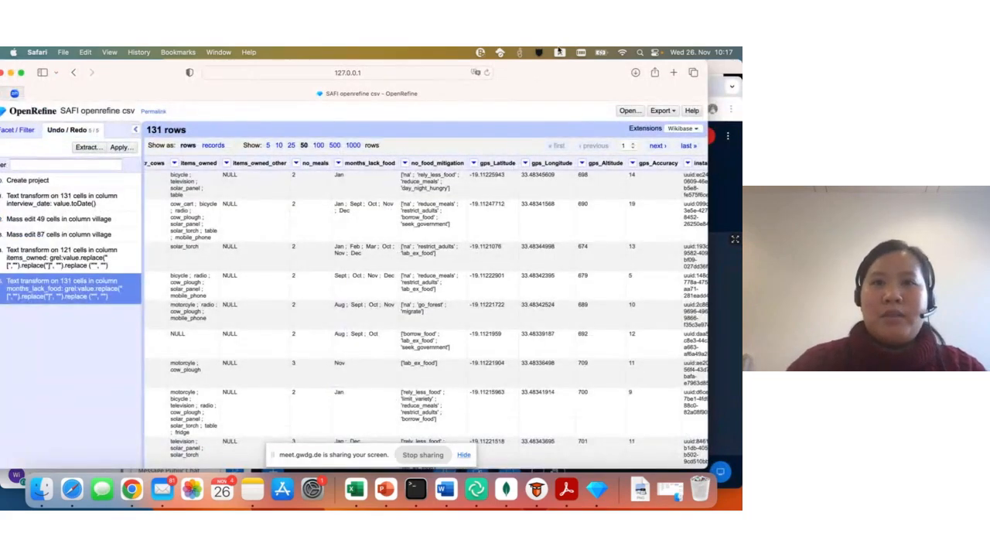
- View the Apply Operation History dialog for loading or pasting a JSON history and cancel it
{"action": "left_click_drag", "start_coordinate": [550, 61], "coordinate": [578, 62]}
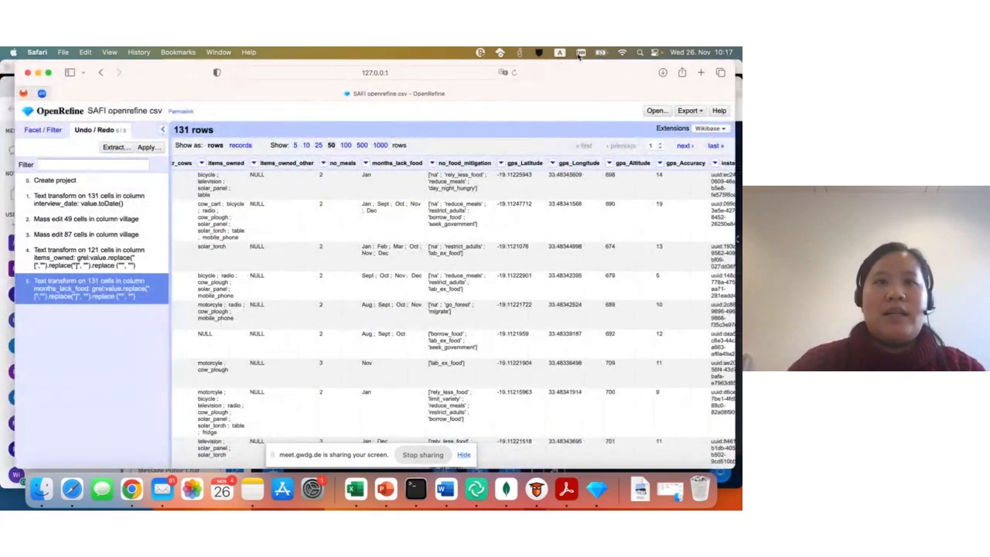
{"action": "left_click", "coordinate": [148, 147]}
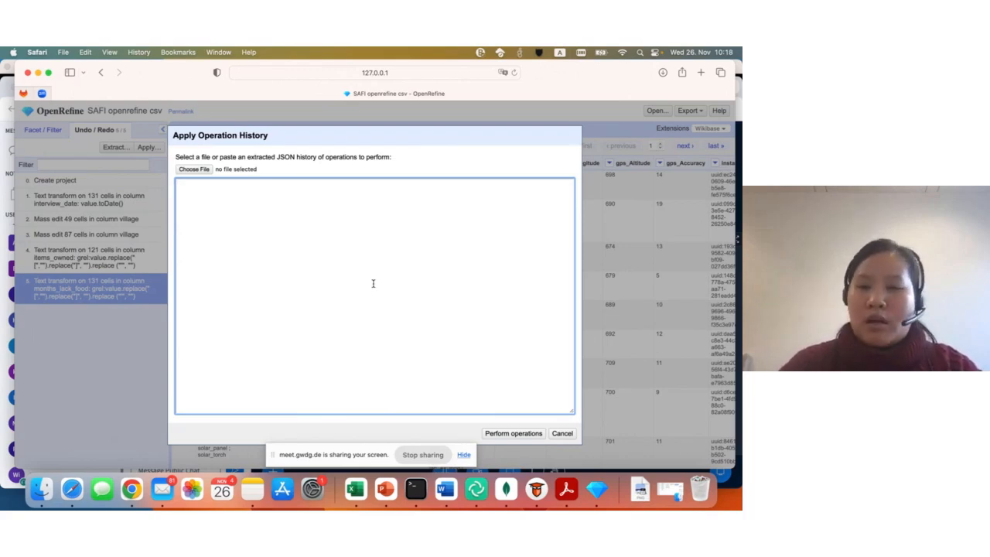
{"action": "left_click", "coordinate": [562, 434]}
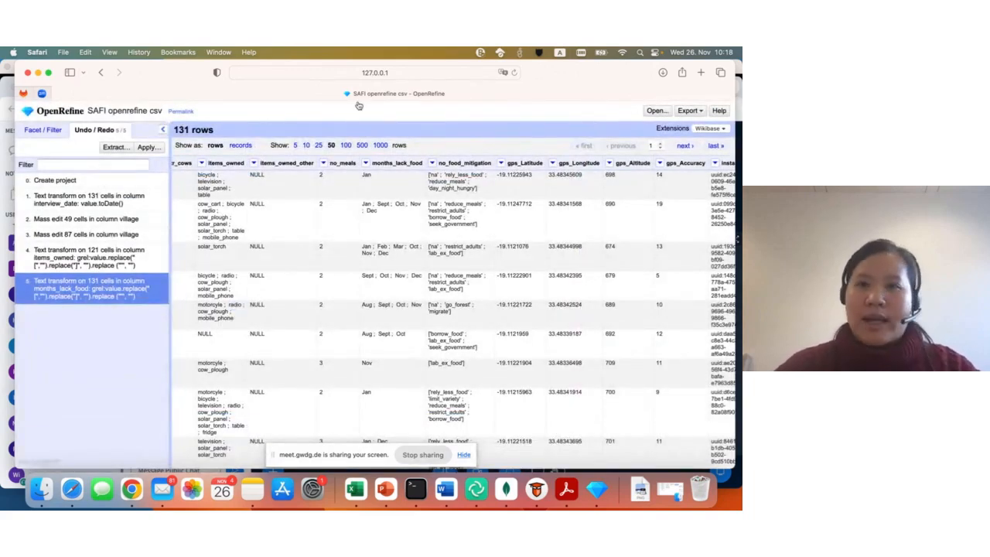
- Edit the village cell in row 1 to "God " with a trailing space and apply it to that cell only
{"action": "left_click_drag", "start_coordinate": [597, 71], "coordinate": [580, 71]}
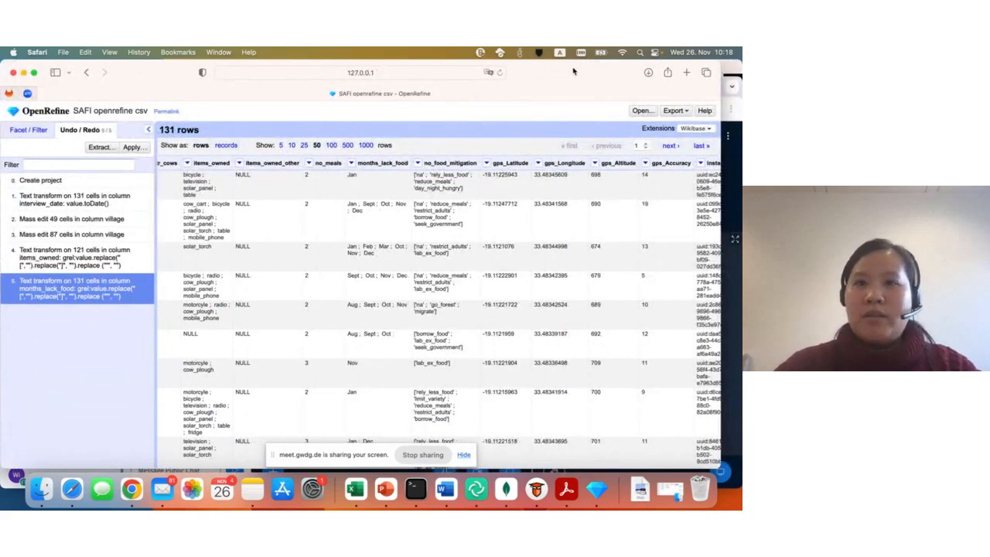
{"action": "left_click_drag", "start_coordinate": [575, 71], "coordinate": [624, 71]}
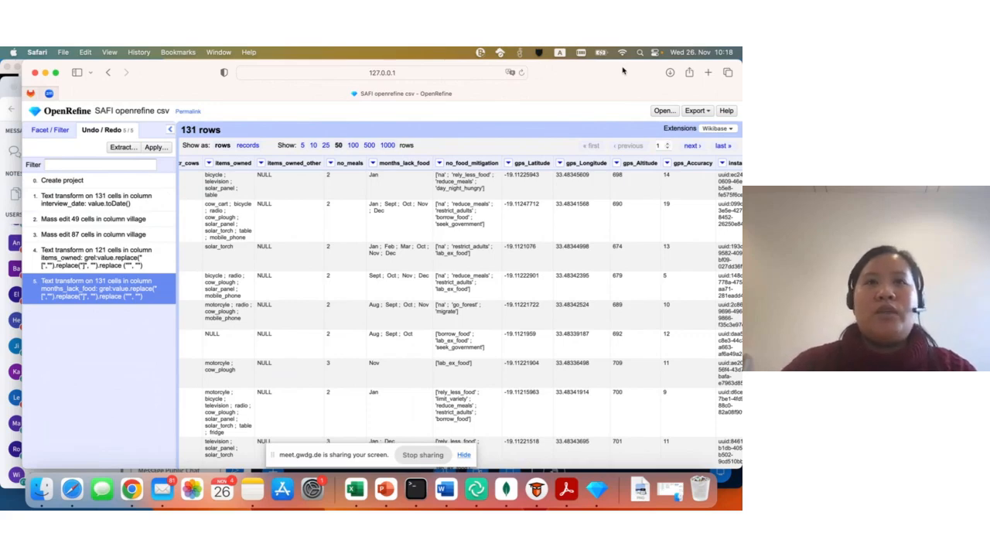
{"action": "scroll", "coordinate": [331, 245], "scroll_direction": "right", "scroll_amount": 10}
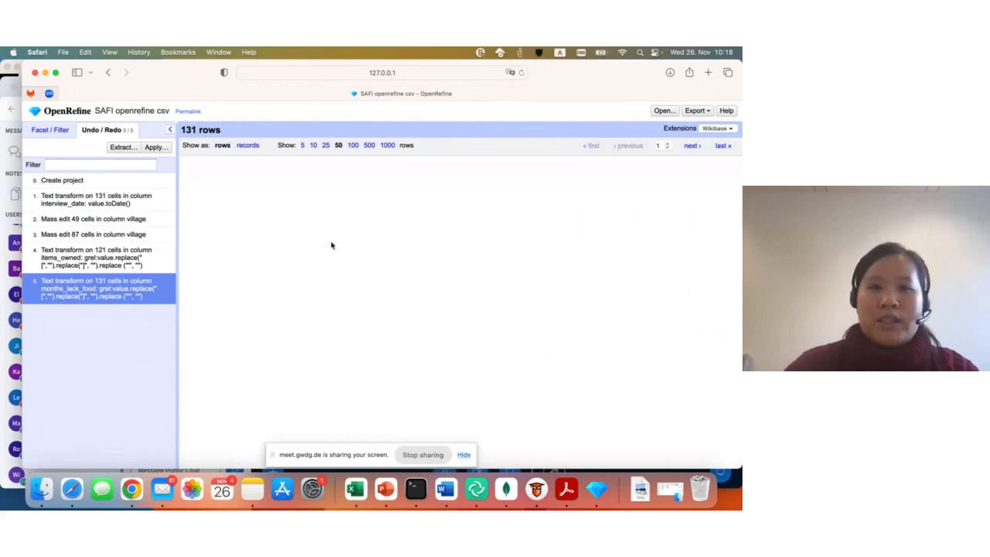
{"action": "scroll", "coordinate": [332, 246], "scroll_direction": "right", "scroll_amount": 10}
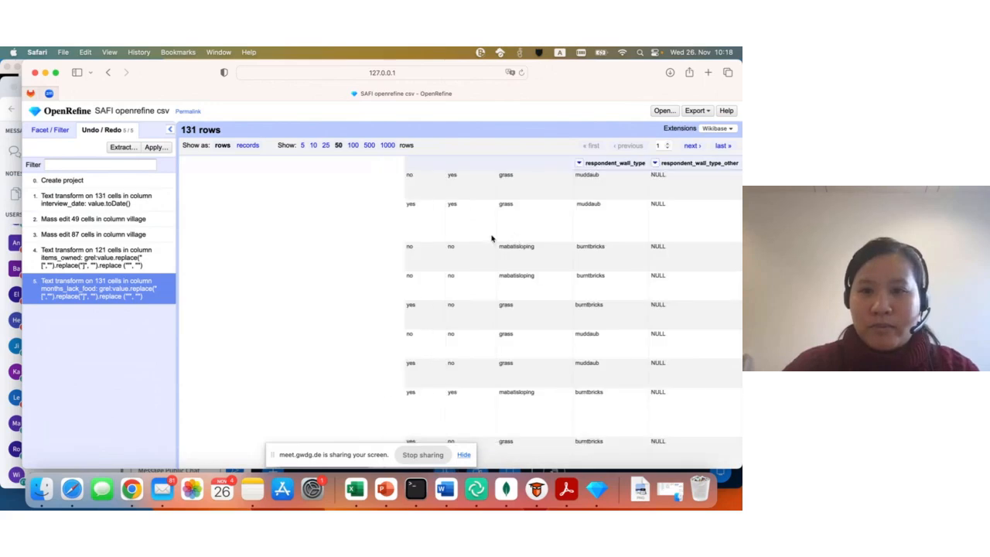
{"action": "scroll", "coordinate": [390, 257], "scroll_direction": "left", "scroll_amount": 20}
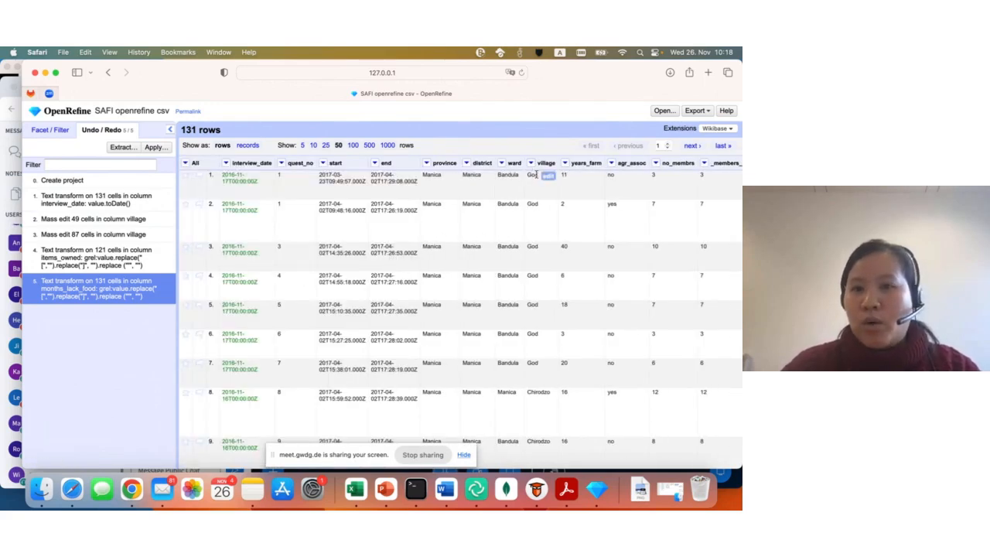
{"action": "left_click", "coordinate": [551, 176]}
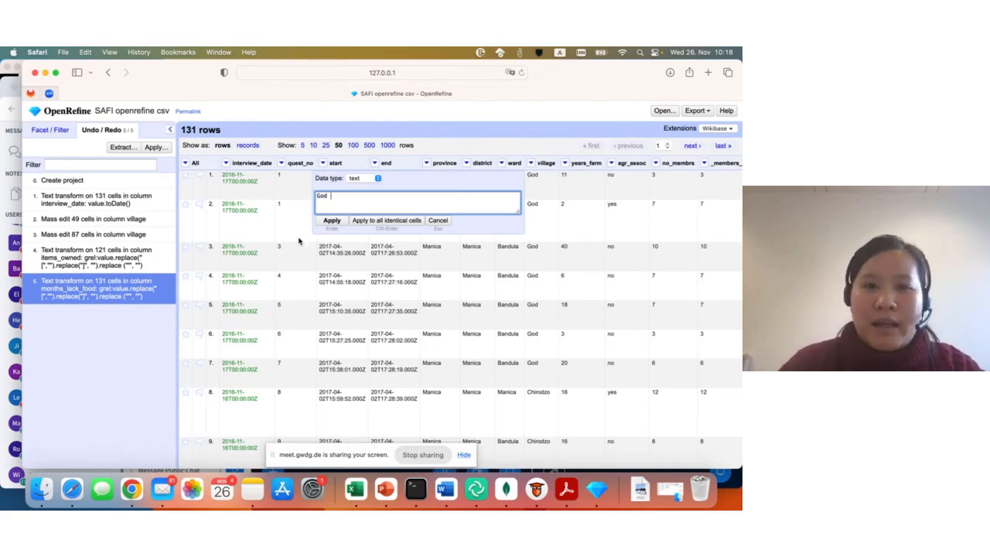
{"action": "left_click", "coordinate": [330, 222]}
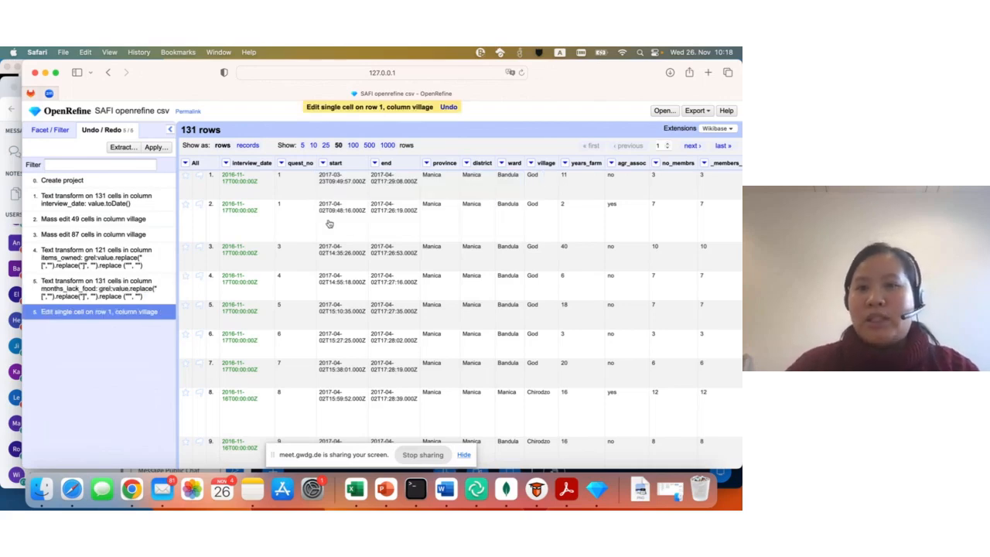
- Trim leading and trailing whitespace in the village column with the common transform and return to the facet view
{"action": "mouse_move", "coordinate": [543, 225]}
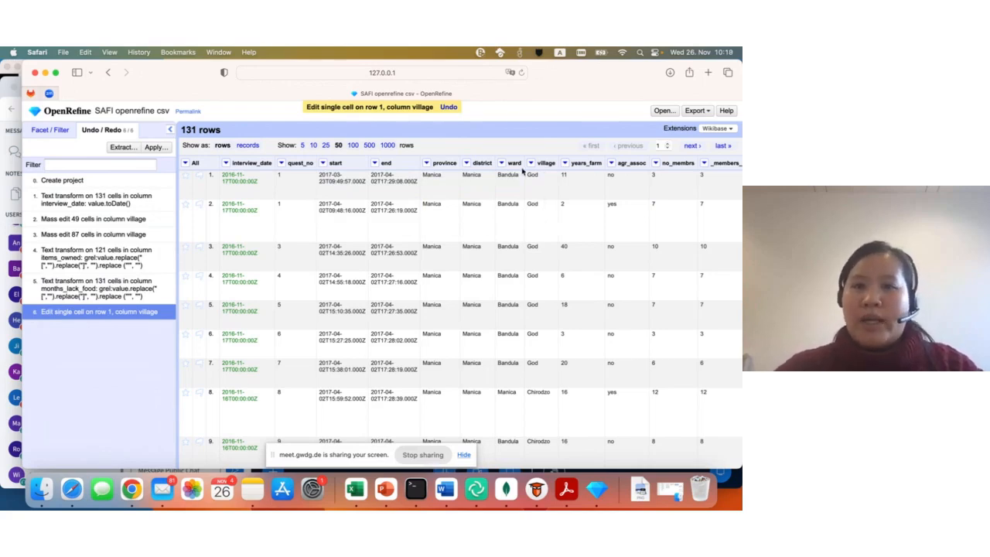
{"action": "mouse_move", "coordinate": [541, 181]}
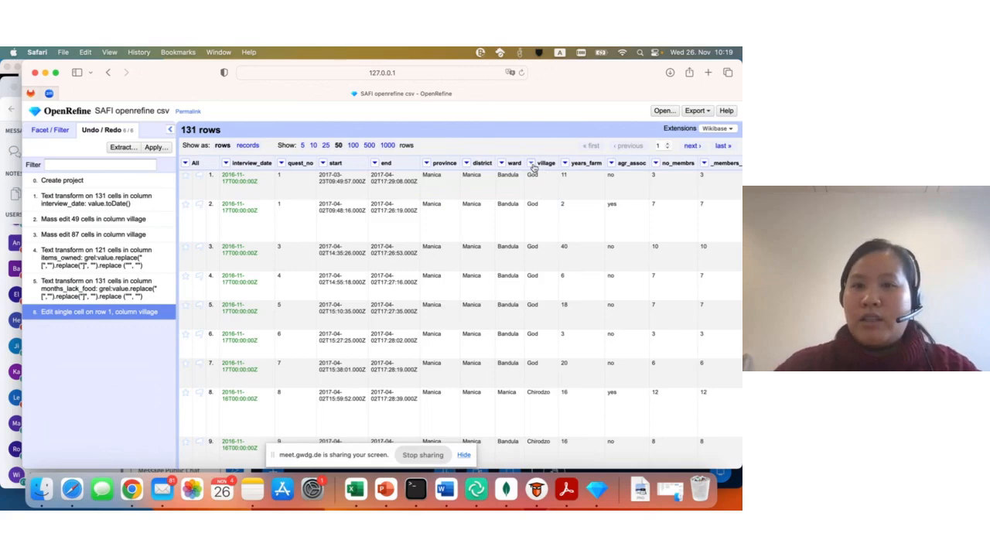
{"action": "left_click", "coordinate": [531, 164]}
{"action": "mouse_move", "coordinate": [538, 176]}
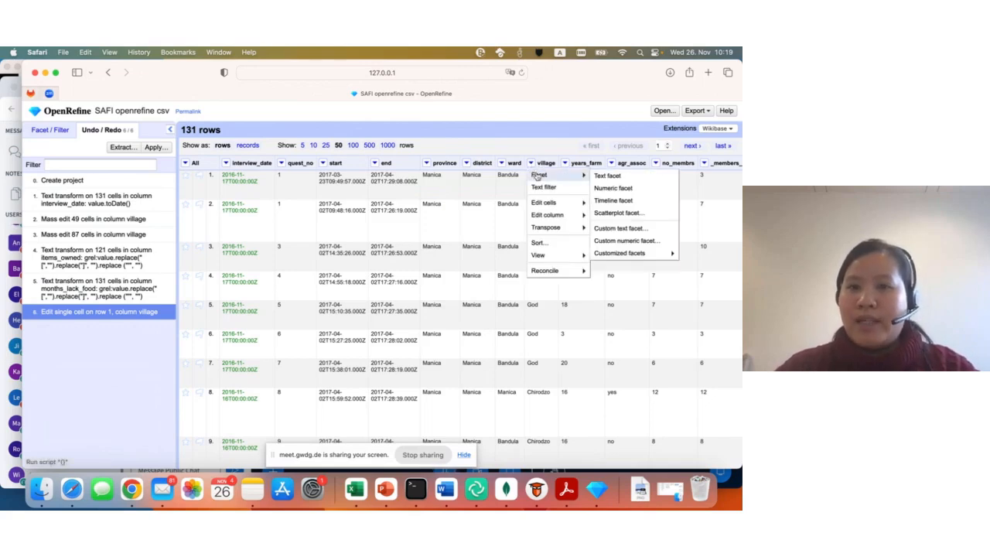
{"action": "mouse_move", "coordinate": [543, 204]}
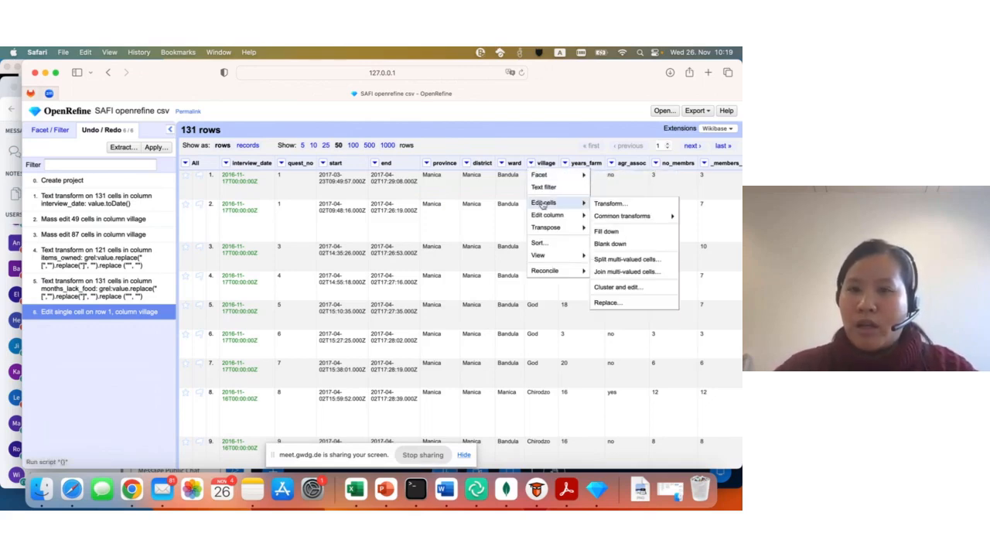
{"action": "mouse_move", "coordinate": [653, 221]}
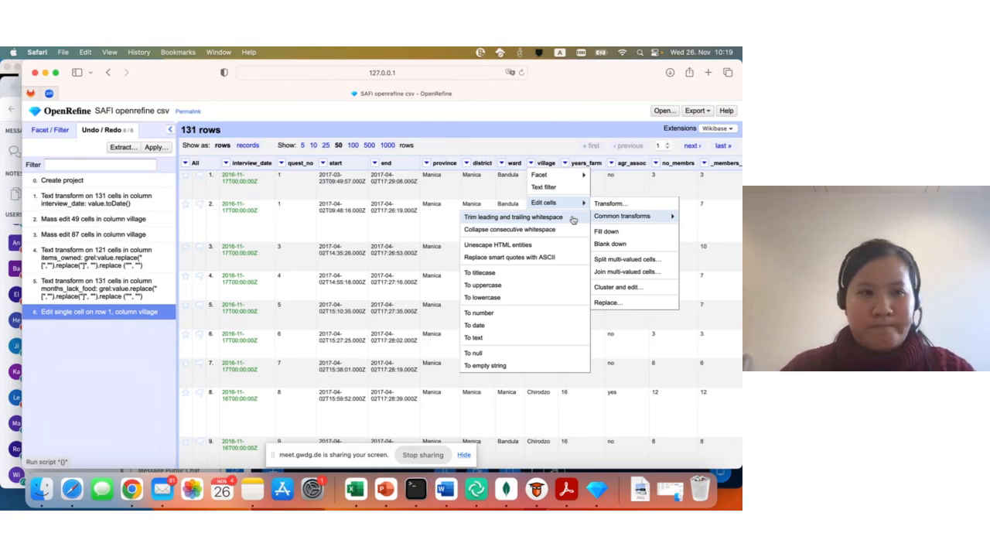
{"action": "left_click", "coordinate": [512, 217]}
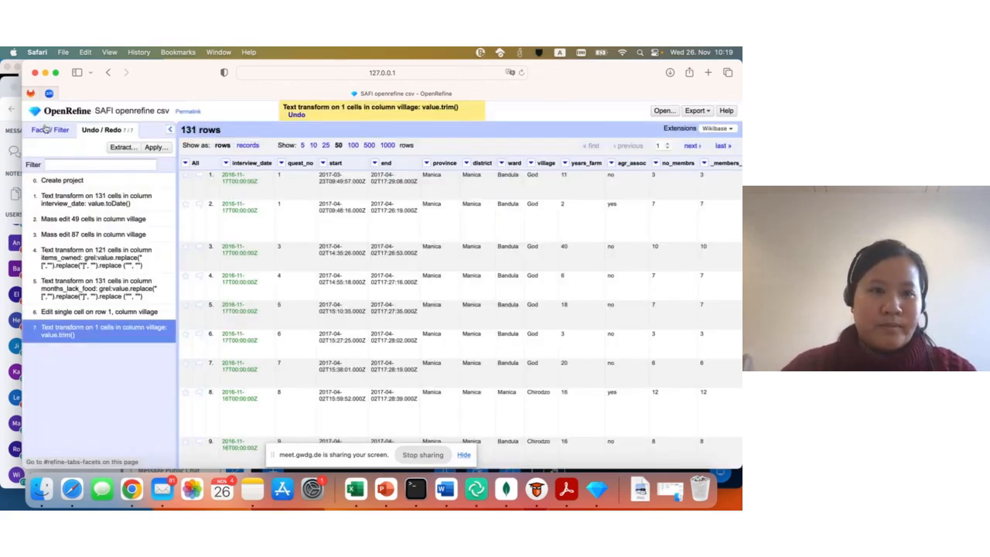
{"action": "left_click", "coordinate": [48, 130]}
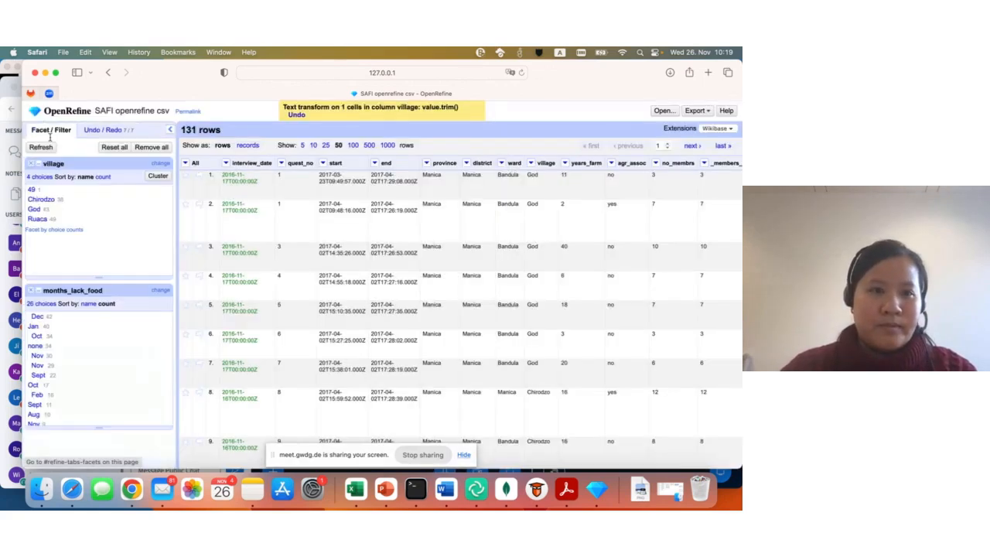
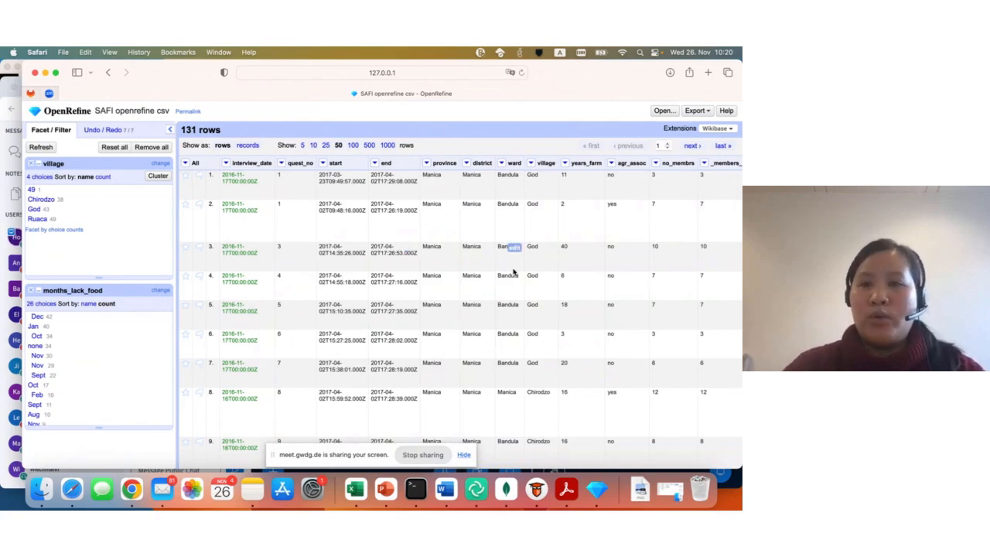
- Add a text filter on the respondent_roof_type column and remove the village and months_lack_food facets
{"action": "scroll", "coordinate": [597, 257], "scroll_direction": "right", "scroll_amount": 1}
{"action": "scroll", "coordinate": [598, 258], "scroll_direction": "left", "scroll_amount": 1}
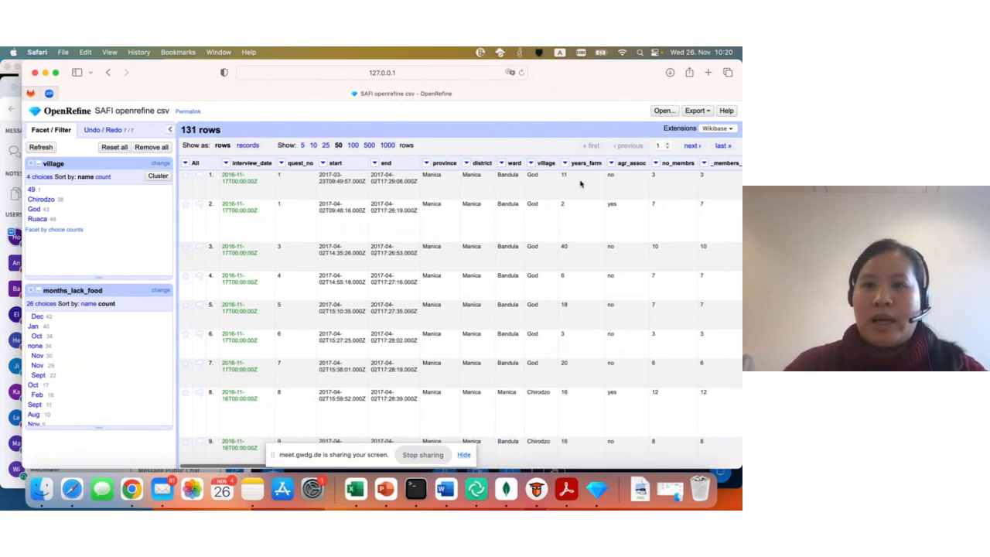
{"action": "scroll", "coordinate": [589, 199], "scroll_direction": "right", "scroll_amount": 10}
{"action": "scroll", "coordinate": [589, 199], "scroll_direction": "right", "scroll_amount": 2}
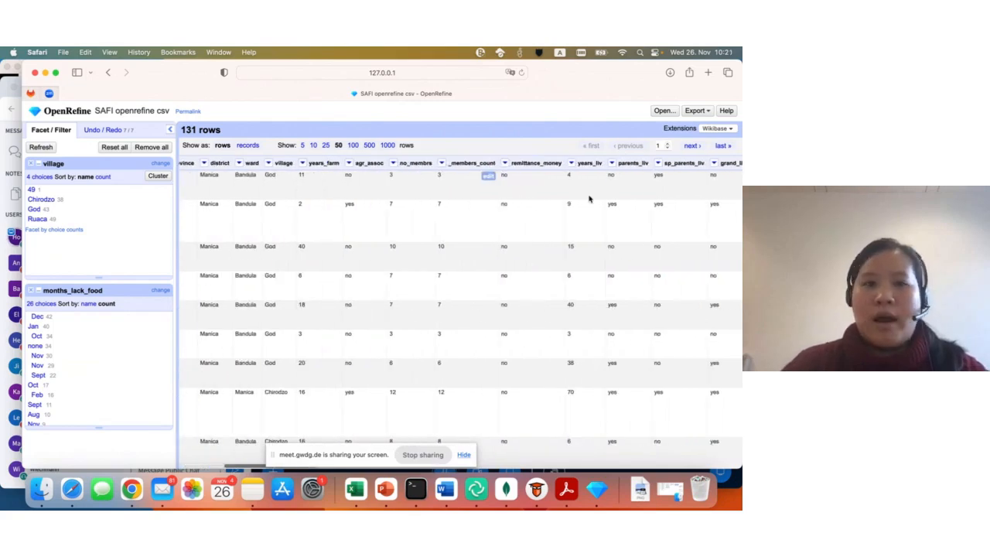
{"action": "scroll", "coordinate": [492, 224], "scroll_direction": "right", "scroll_amount": 8}
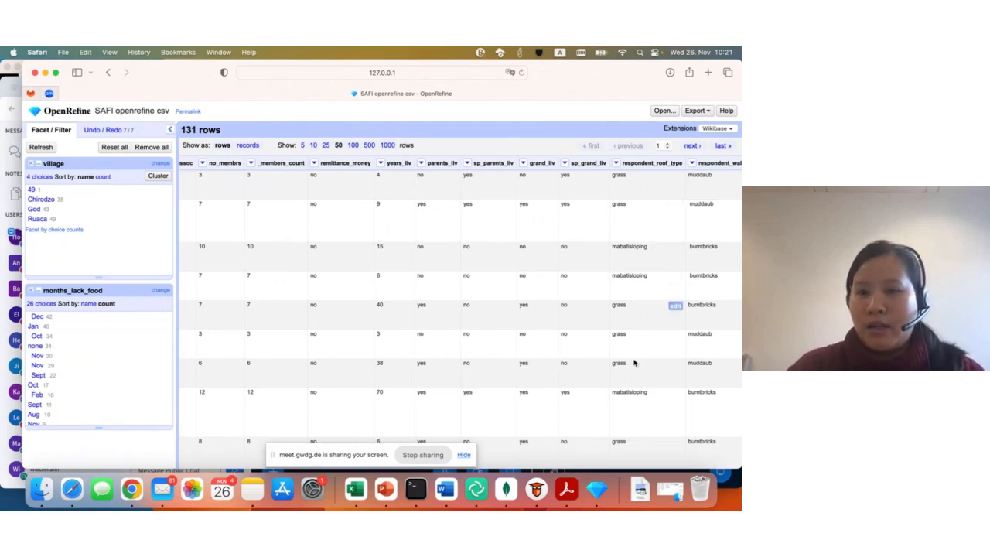
{"action": "scroll", "coordinate": [642, 397], "scroll_direction": "down", "scroll_amount": 4}
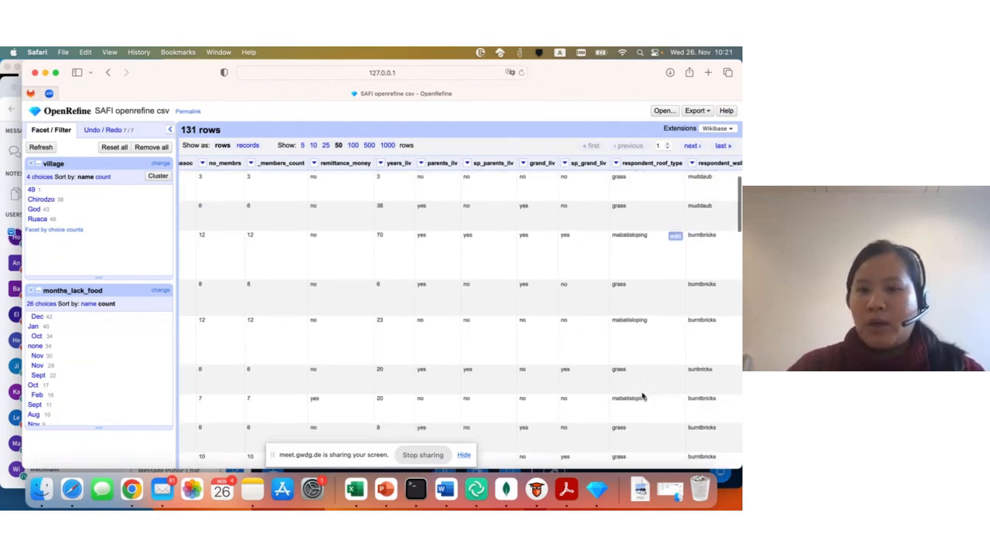
{"action": "scroll", "coordinate": [642, 397], "scroll_direction": "up", "scroll_amount": 4}
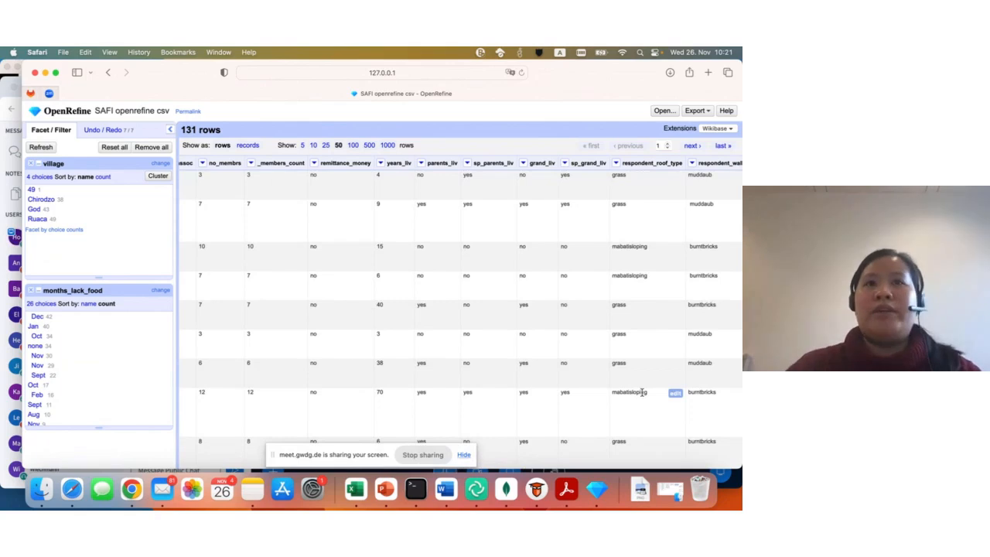
{"action": "left_click", "coordinate": [616, 163]}
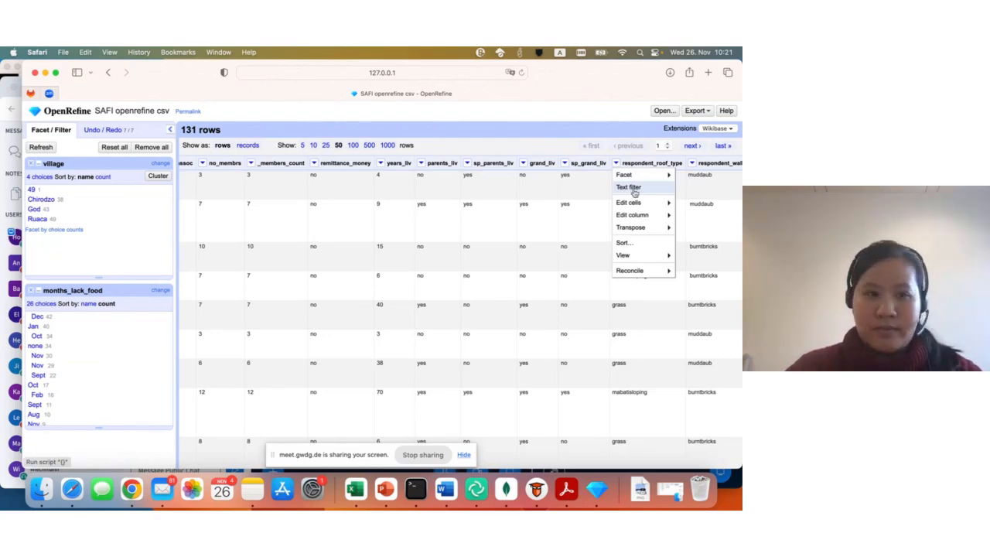
{"action": "left_click", "coordinate": [633, 188]}
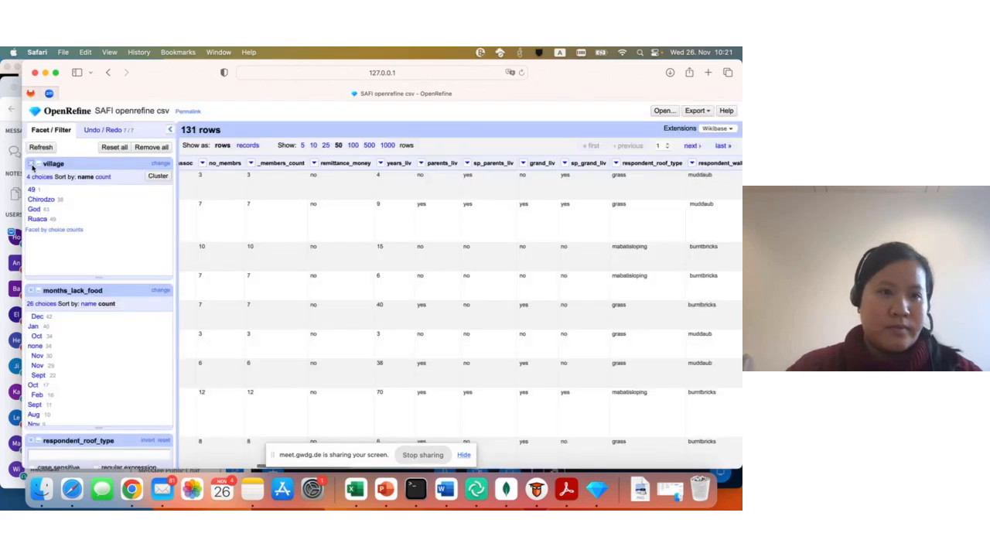
{"action": "left_click", "coordinate": [32, 164]}
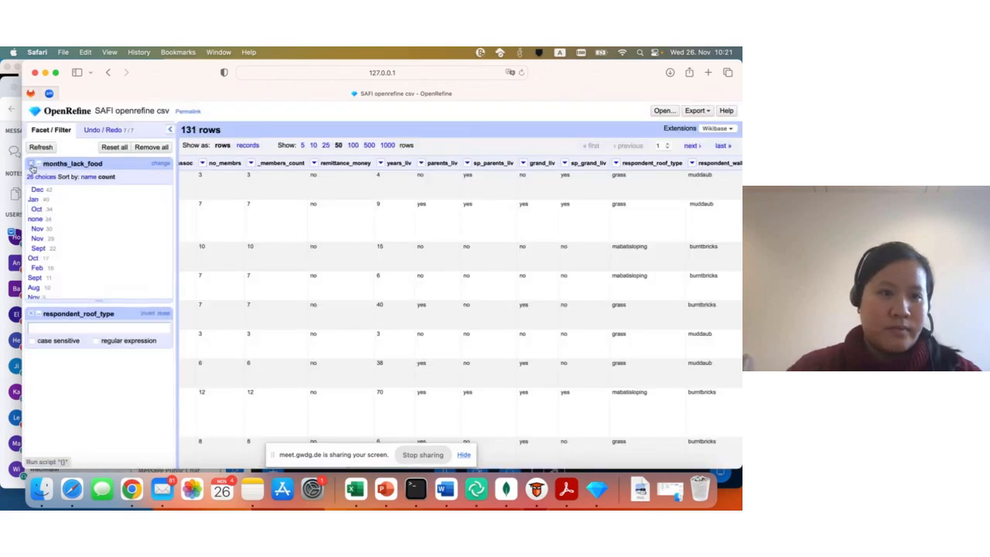
{"action": "left_click", "coordinate": [32, 164]}
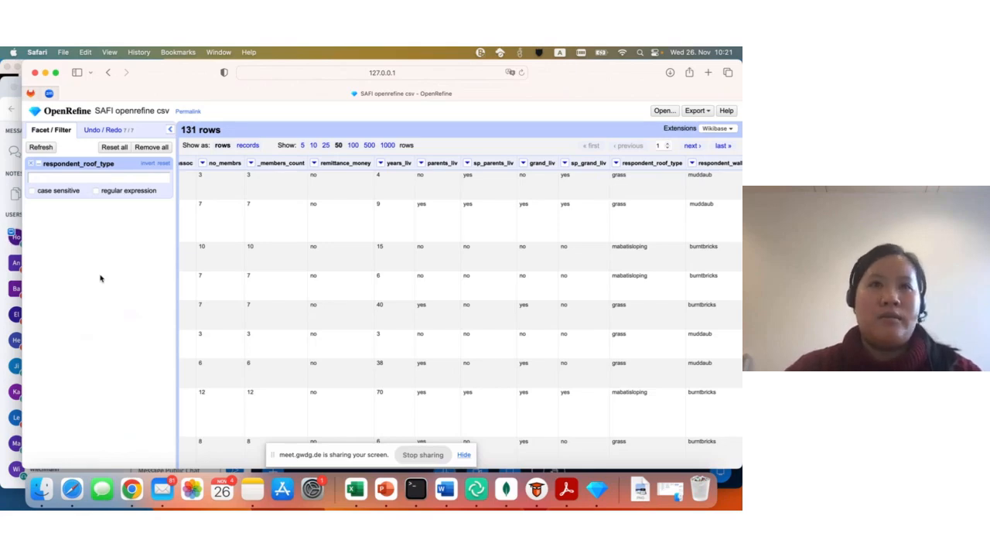
- Filter the rows to those whose respondent_roof_type contains "mabat"
{"action": "left_click", "coordinate": [37, 179]}
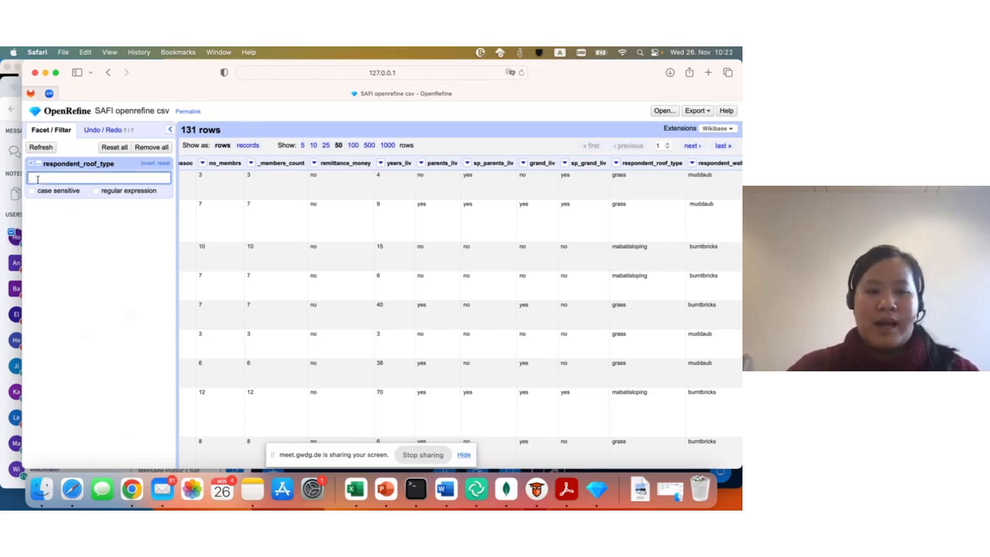
{"action": "type", "text": "ma"}
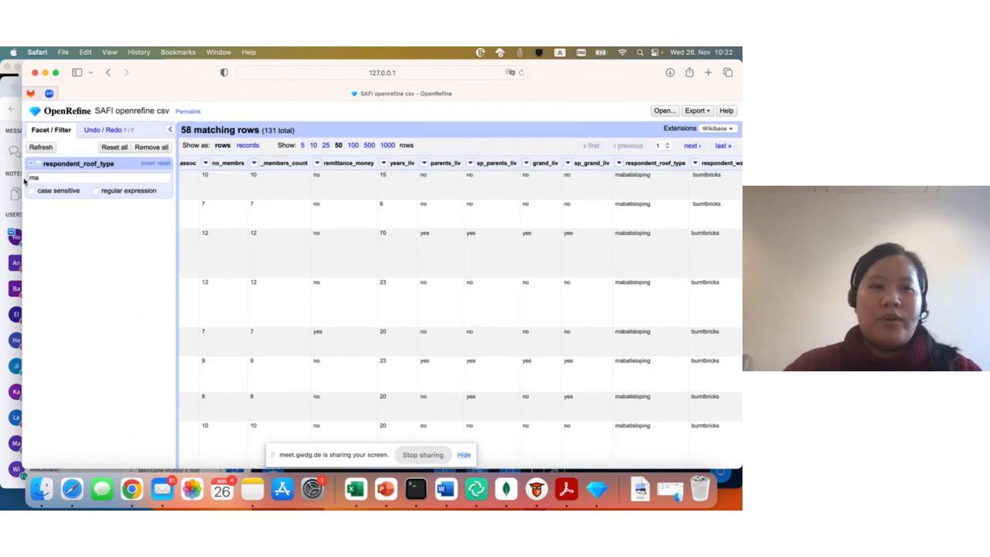
{"action": "left_click", "coordinate": [45, 178]}
{"action": "type", "text": "bat"}
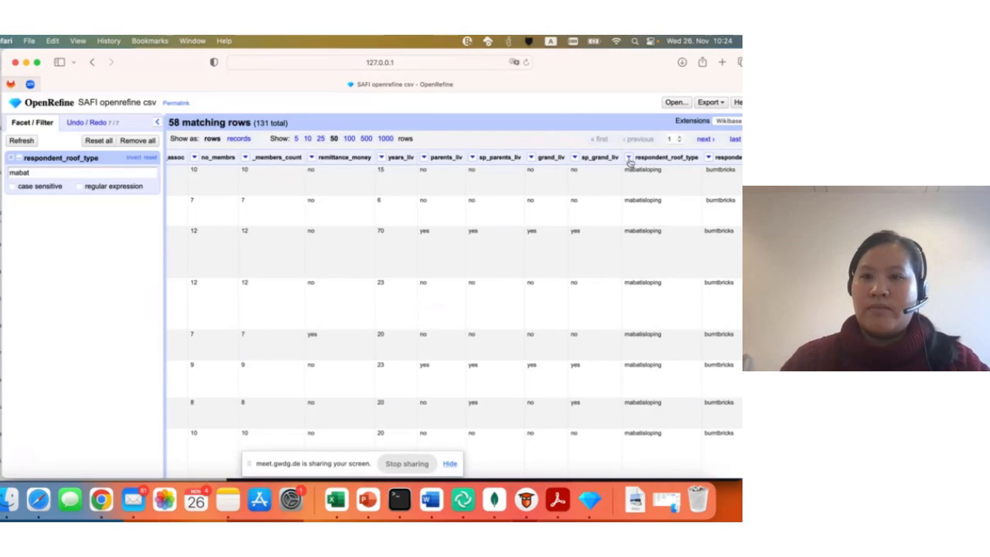
- Add a text facet on the respondent_roof_type column for the filtered rows
{"action": "left_click", "coordinate": [629, 158]}
{"action": "mouse_move", "coordinate": [637, 170]}
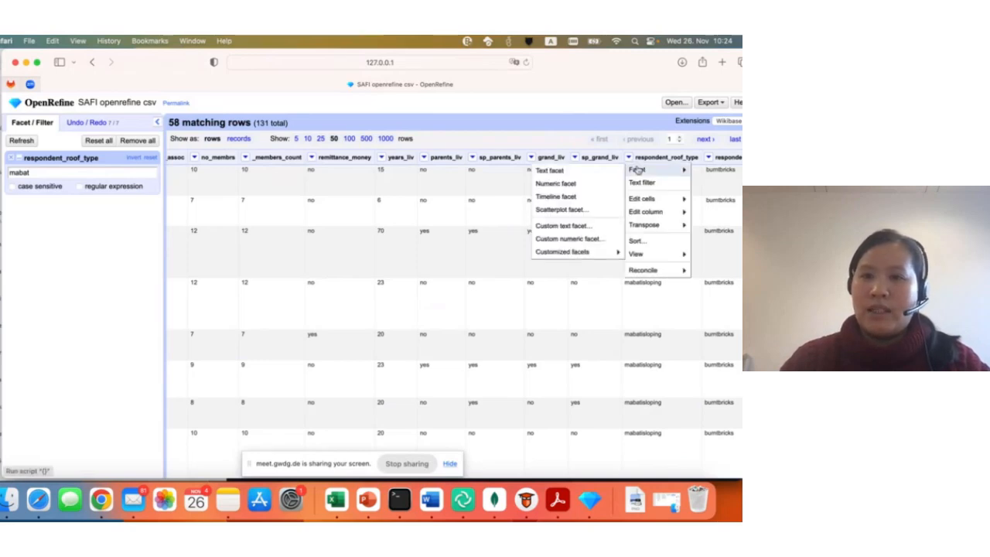
{"action": "left_click", "coordinate": [580, 171]}
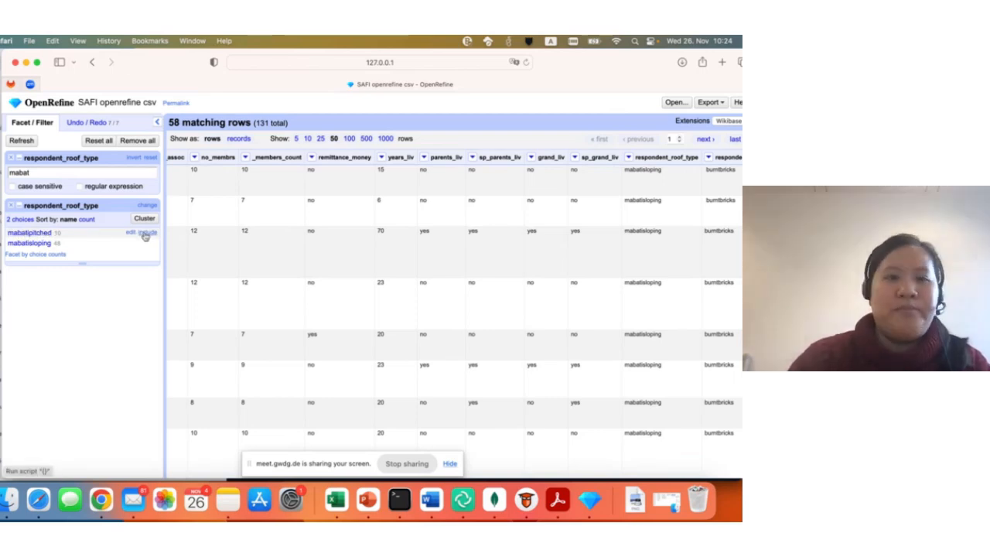
- Restrict the rows to mabatipitched in the roof type facet and remove that selection again
{"action": "left_click", "coordinate": [28, 233]}
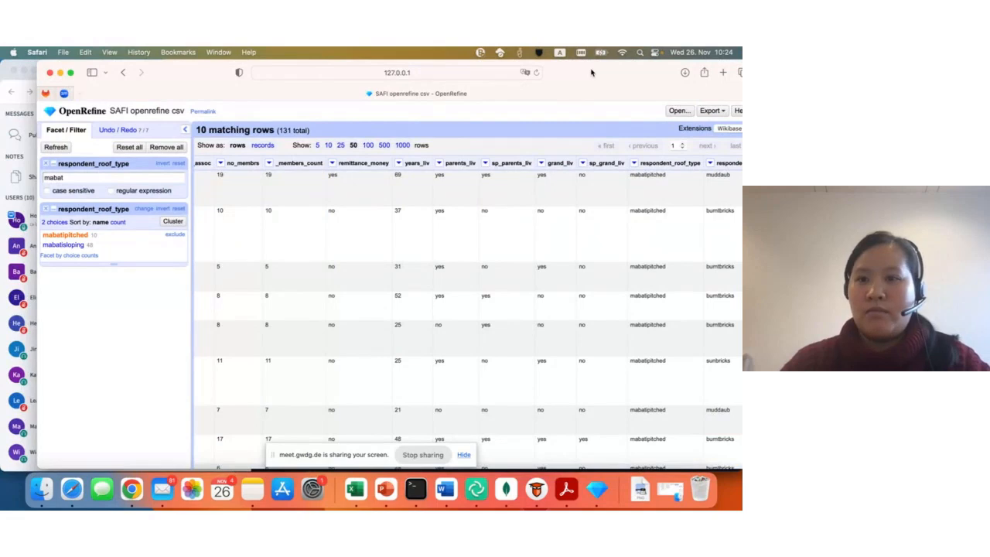
{"action": "left_click_drag", "start_coordinate": [594, 79], "coordinate": [569, 79]}
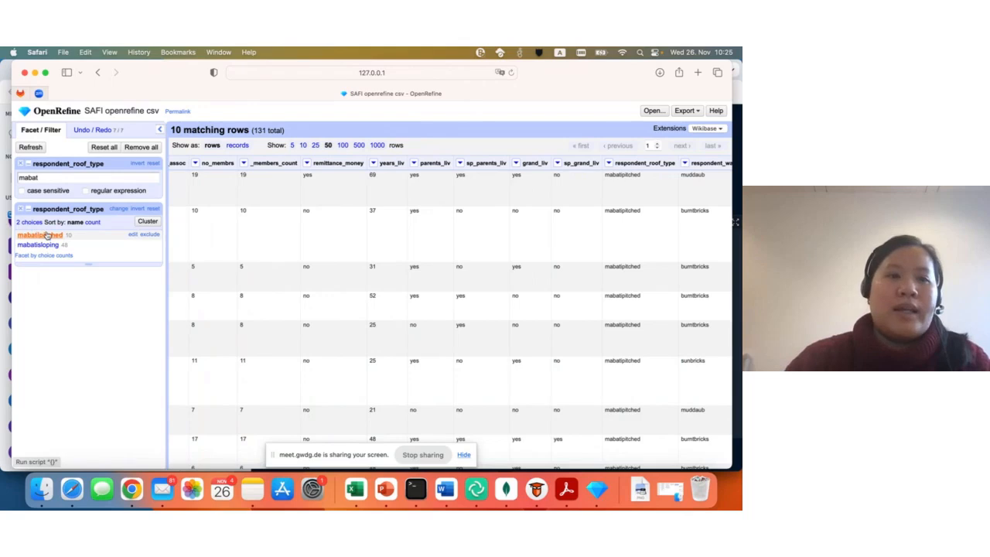
{"action": "left_click", "coordinate": [151, 234]}
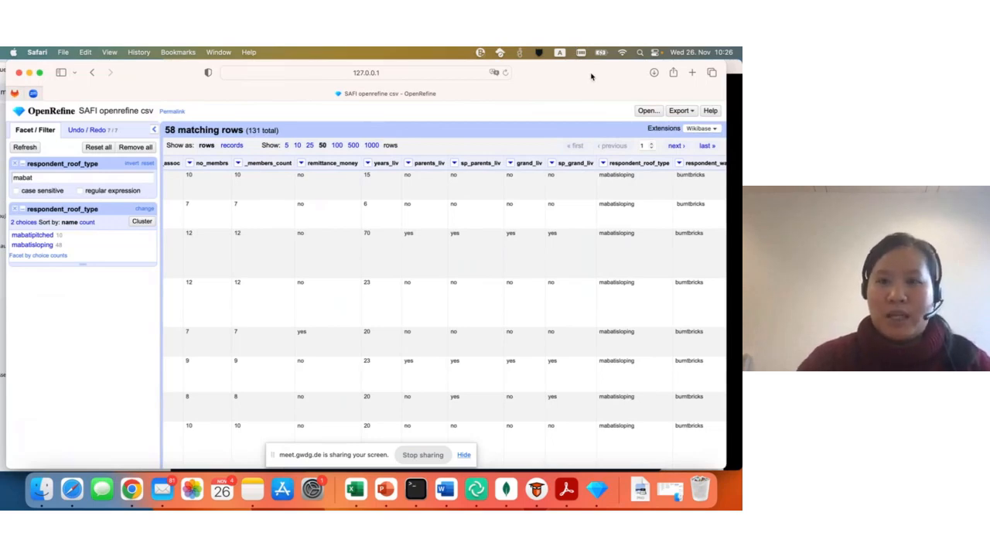
- Look over the available export formats for the project and leave the list without exporting
{"action": "left_click", "coordinate": [679, 113]}
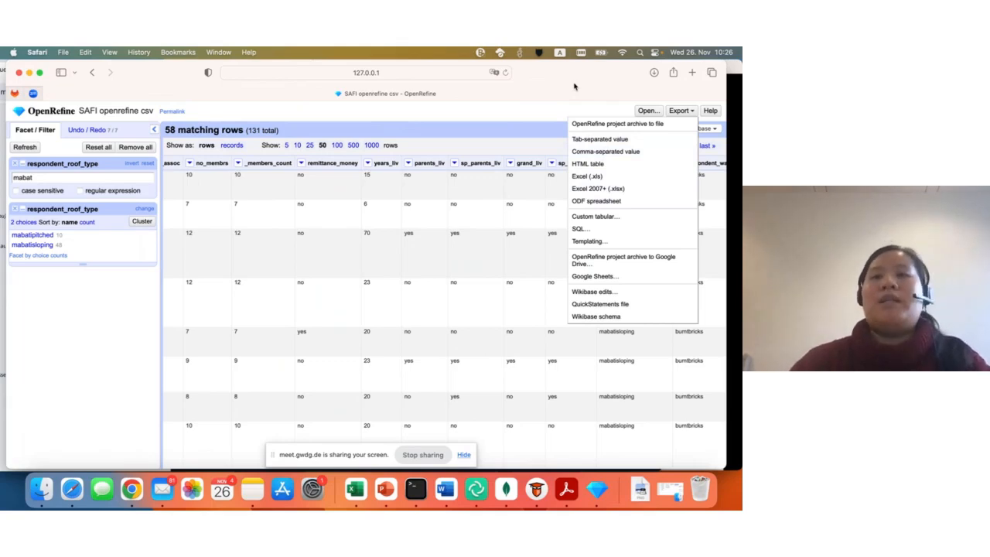
{"action": "left_click_drag", "start_coordinate": [574, 87], "coordinate": [576, 85]}
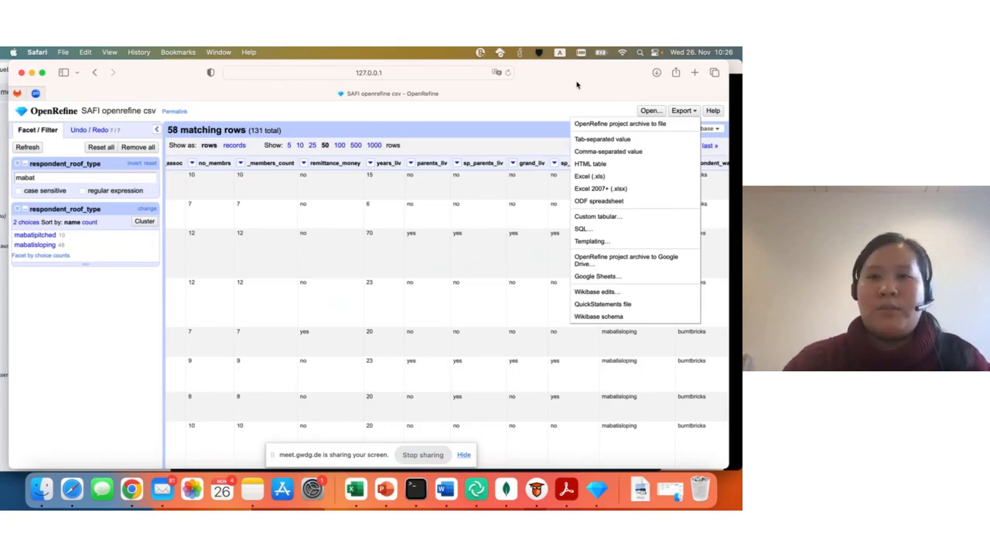
{"action": "left_click_drag", "start_coordinate": [576, 85], "coordinate": [628, 74]}
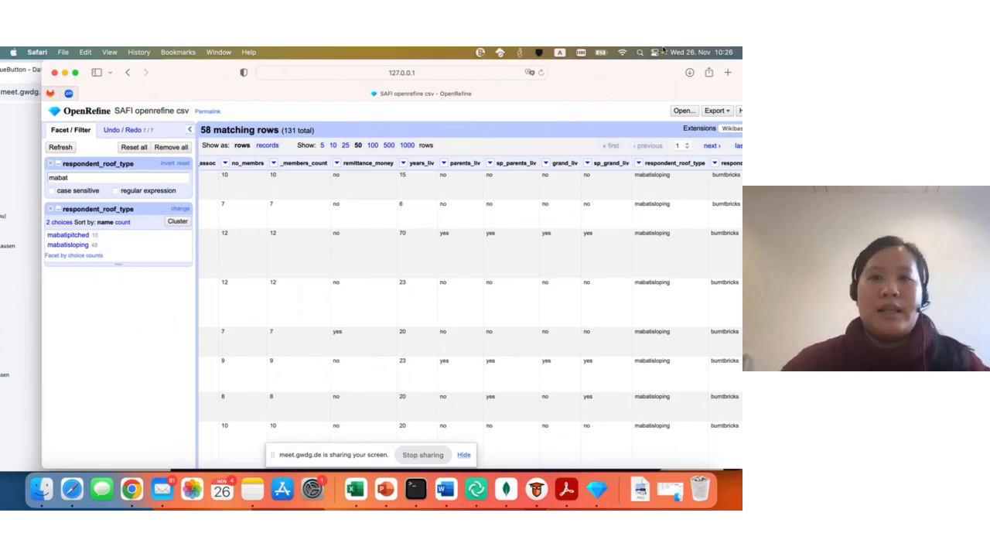
{"action": "left_click_drag", "start_coordinate": [617, 70], "coordinate": [594, 73]}
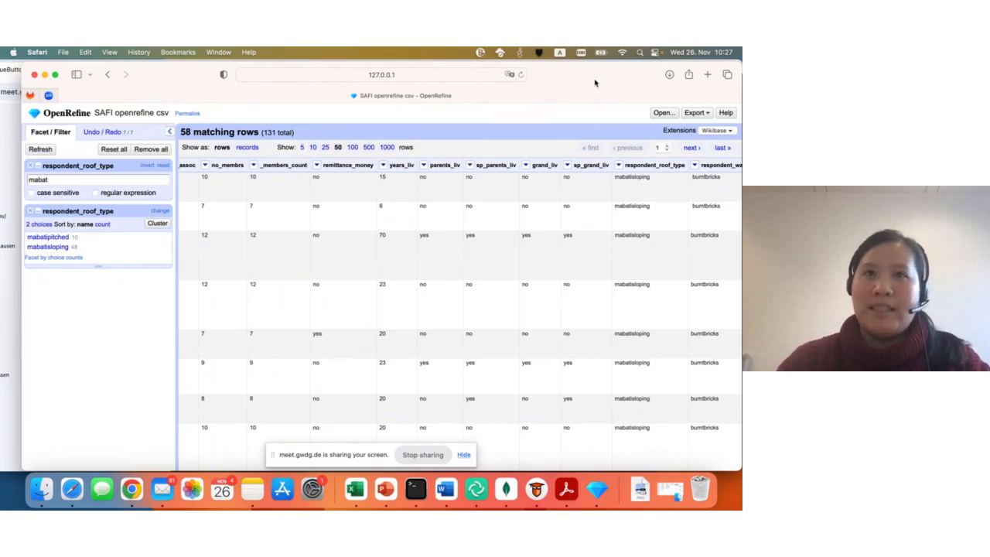
- Sort the filtered rows by gps_Altitude as numbers, smallest first
{"action": "scroll", "coordinate": [557, 252], "scroll_direction": "right", "scroll_amount": 10}
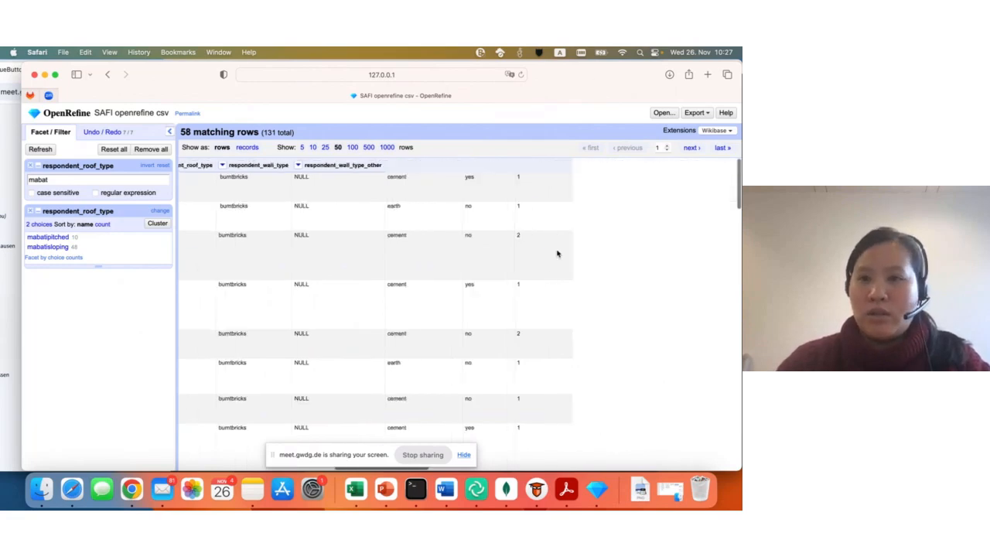
{"action": "scroll", "coordinate": [557, 252], "scroll_direction": "right", "scroll_amount": 15}
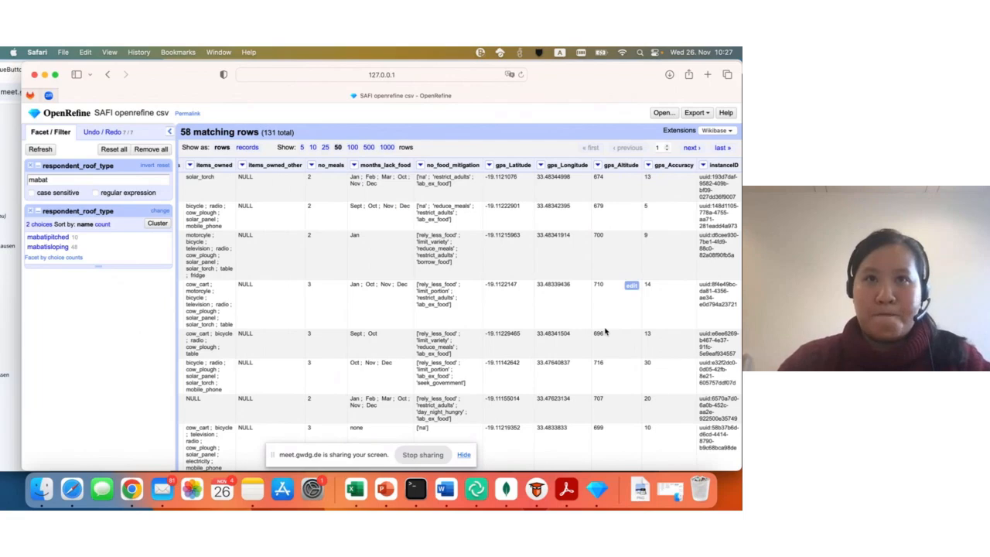
{"action": "left_click", "coordinate": [598, 165]}
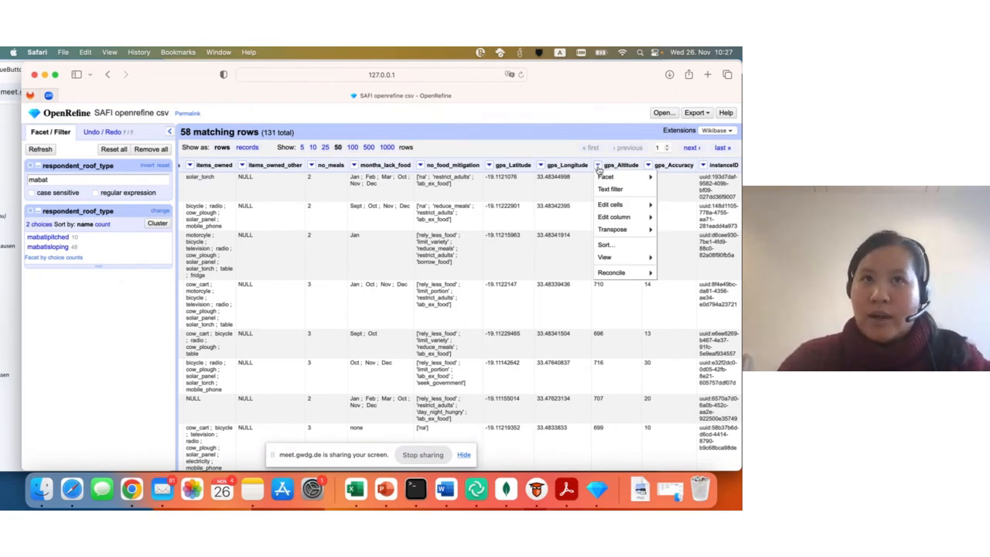
{"action": "left_click", "coordinate": [606, 244]}
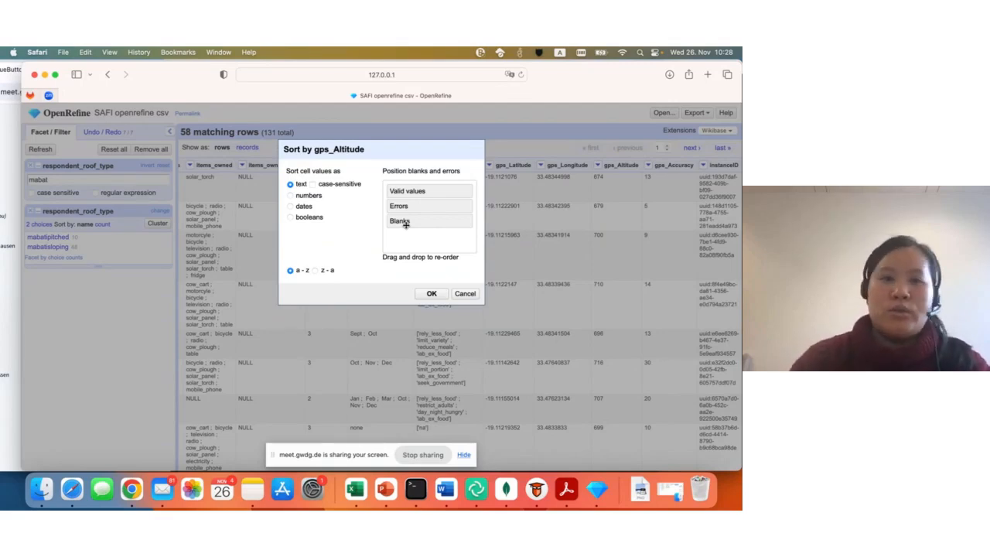
{"action": "left_click", "coordinate": [307, 196]}
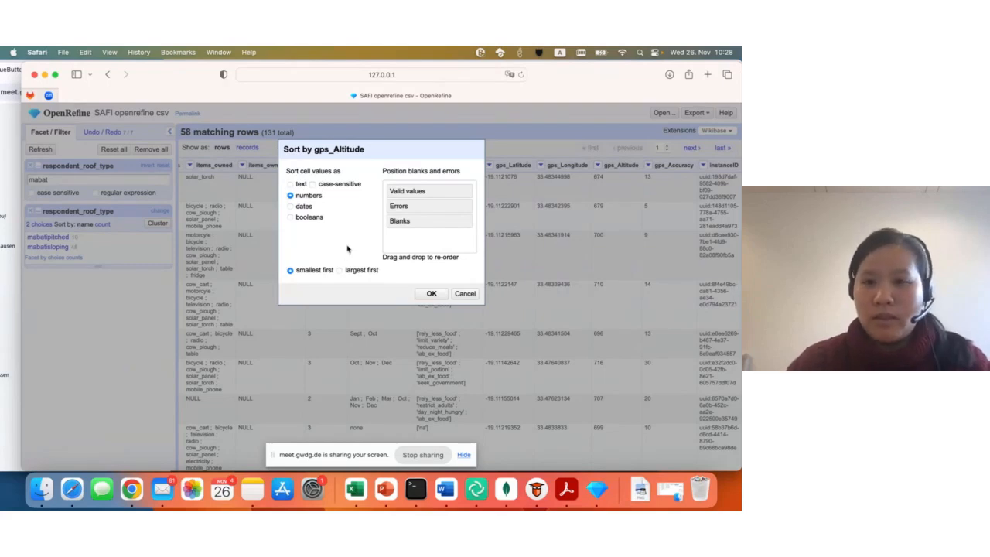
{"action": "left_click", "coordinate": [430, 294]}
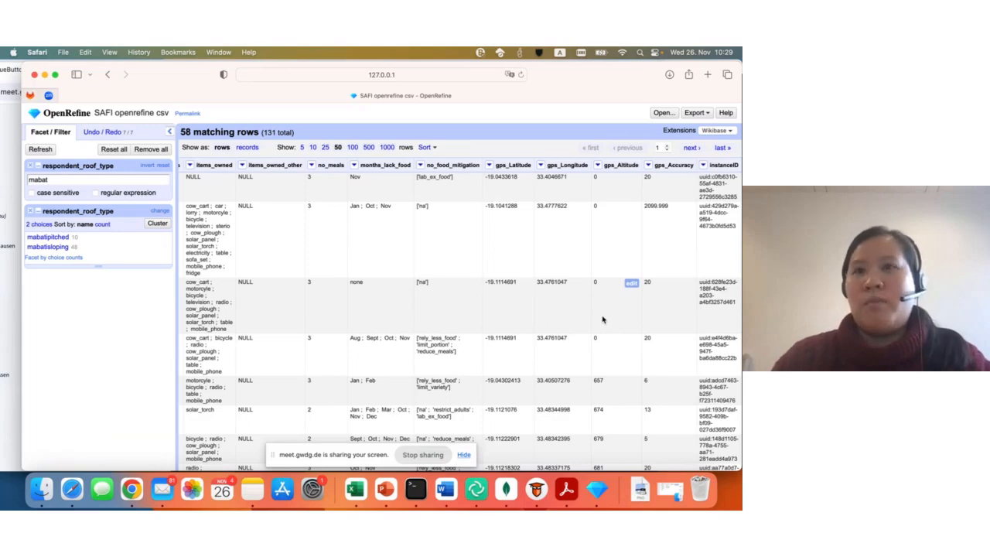
- Switch to the PowerPoint slide show and advance to the slide on using problematic null values
{"action": "key", "text": "super+Tab"}
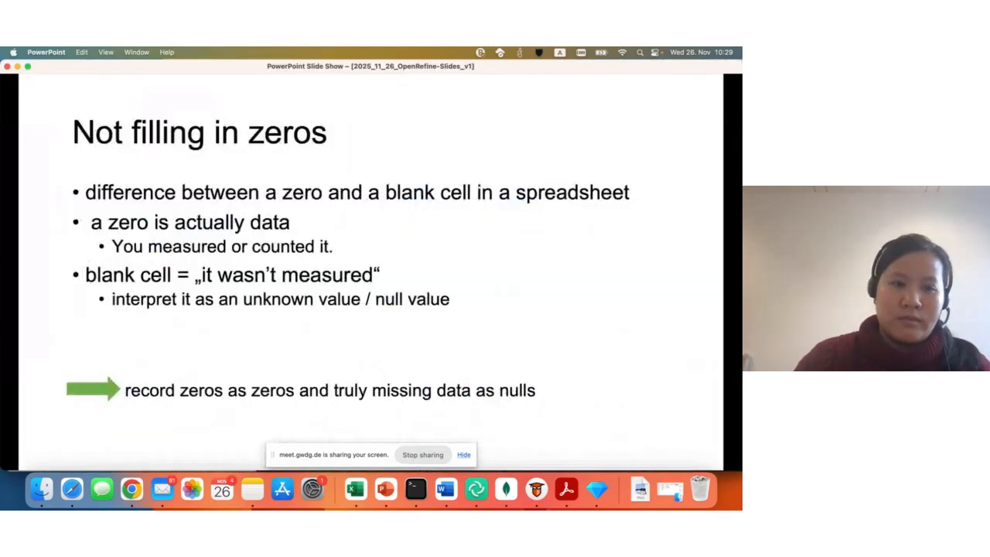
{"action": "key", "text": "Right"}
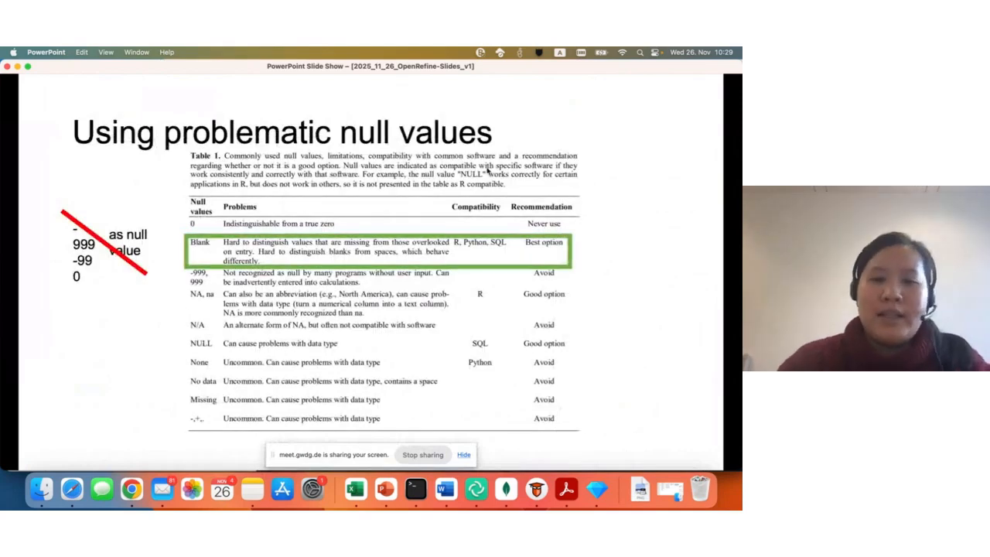
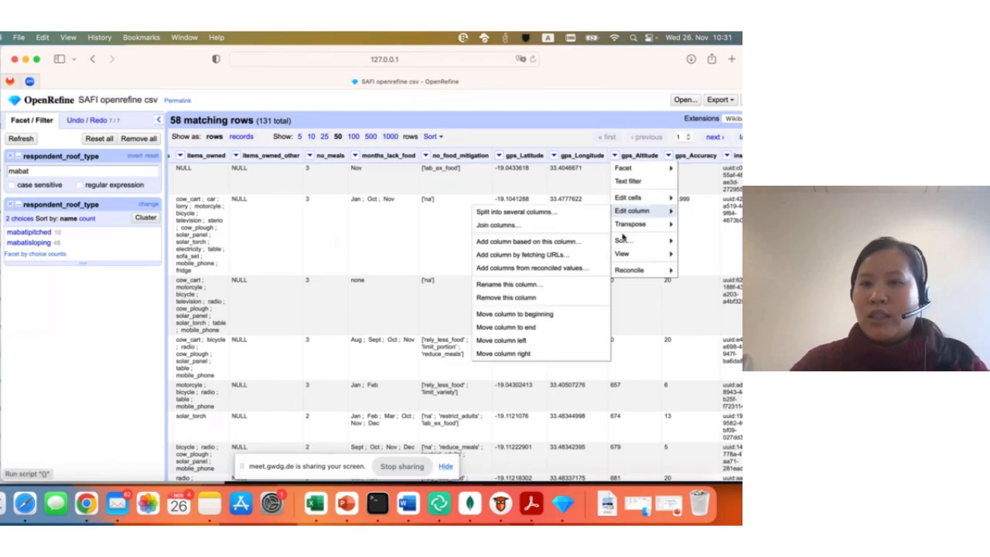
- Remove the sort from the gps_Altitude column
{"action": "mouse_move", "coordinate": [623, 241]}
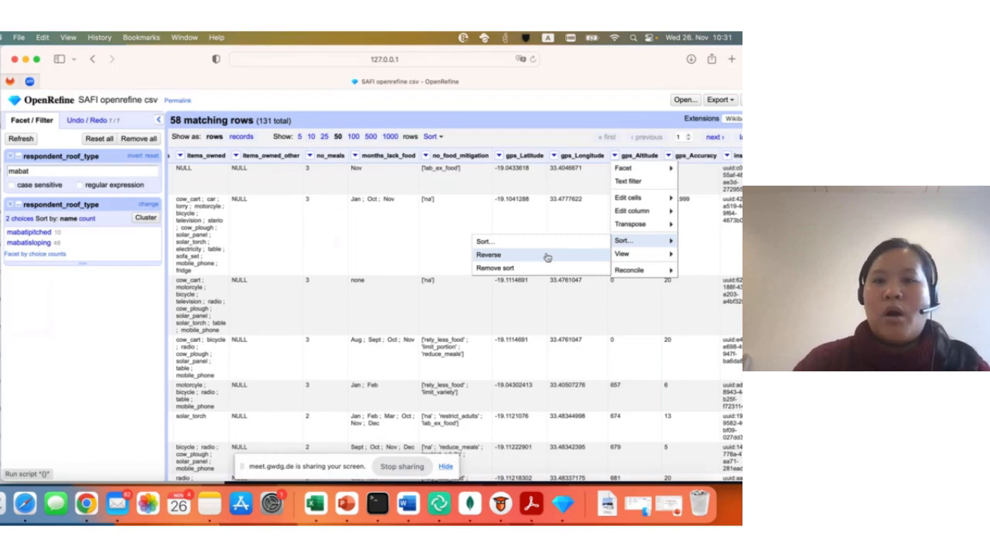
{"action": "left_click", "coordinate": [507, 268]}
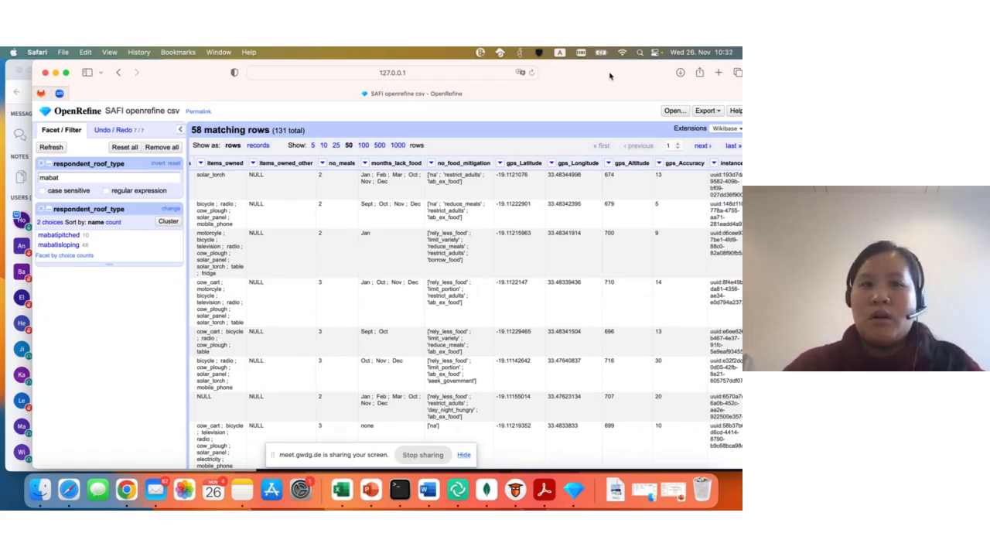
- Add a text facet on the village column for the filtered rows
{"action": "scroll", "coordinate": [283, 243], "scroll_direction": "right", "scroll_amount": 10}
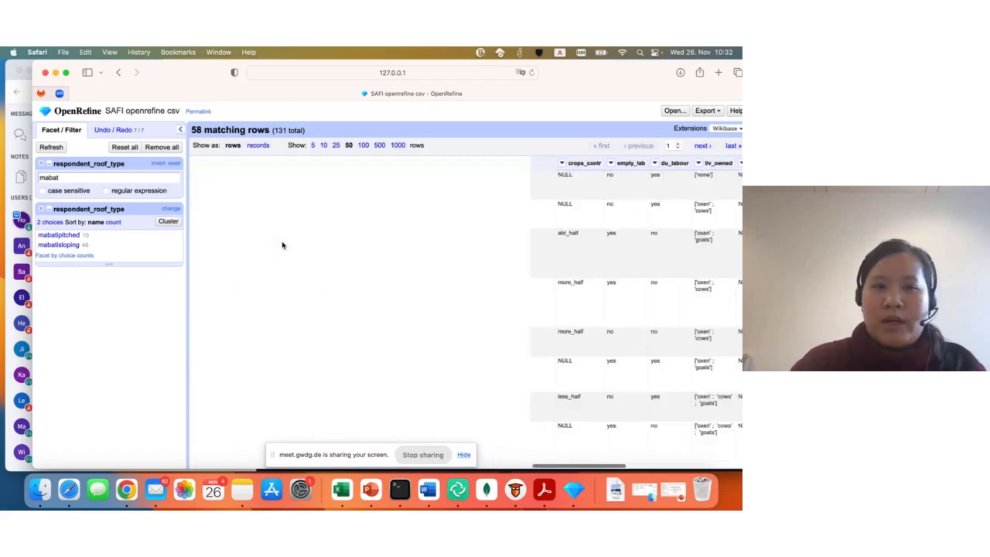
{"action": "scroll", "coordinate": [362, 233], "scroll_direction": "left", "scroll_amount": 10}
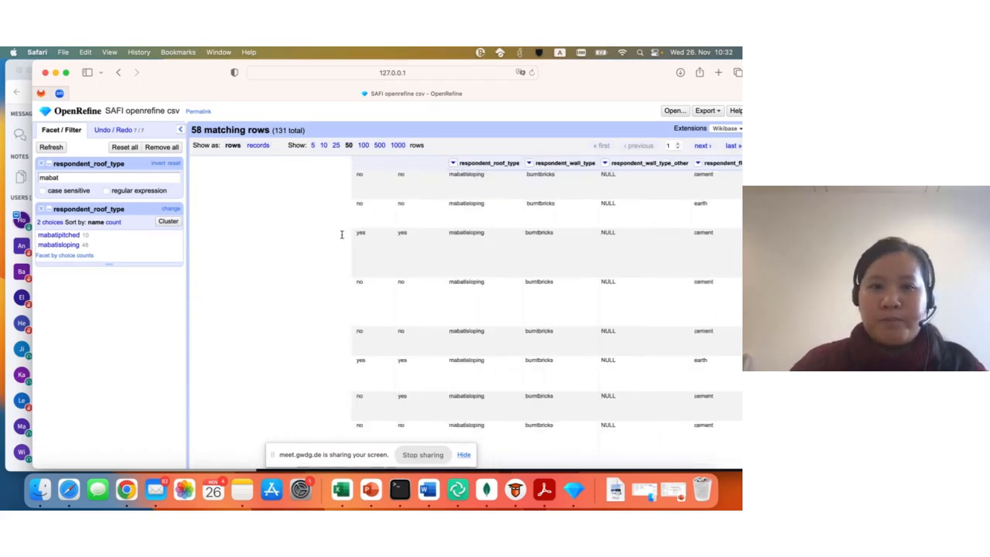
{"action": "scroll", "coordinate": [349, 238], "scroll_direction": "left", "scroll_amount": 5}
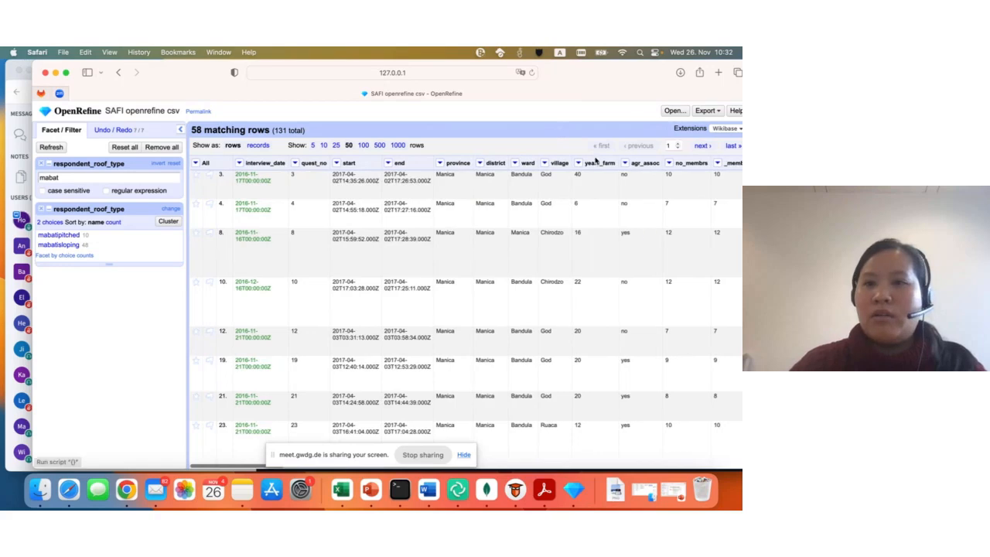
{"action": "left_click", "coordinate": [544, 164]}
{"action": "mouse_move", "coordinate": [551, 176]}
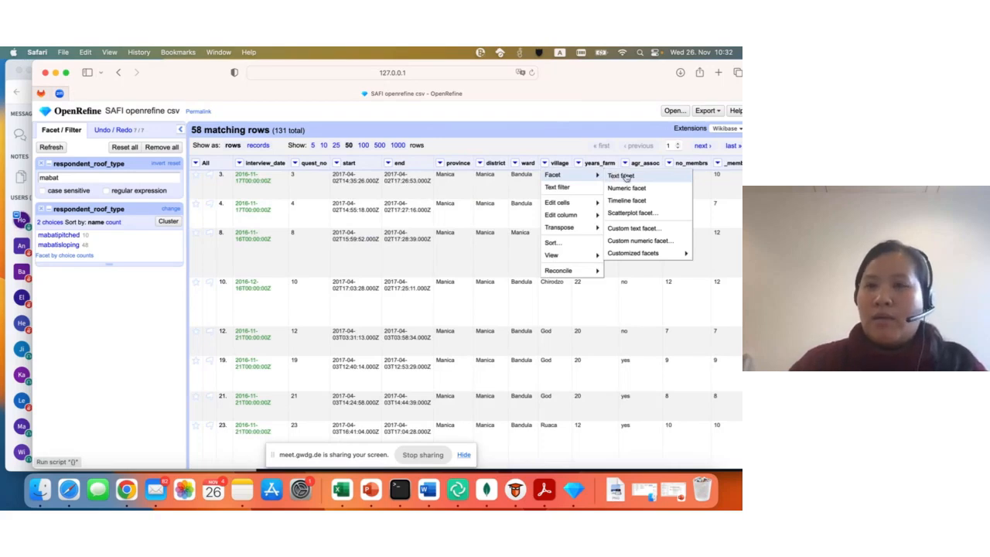
{"action": "left_click", "coordinate": [649, 176]}
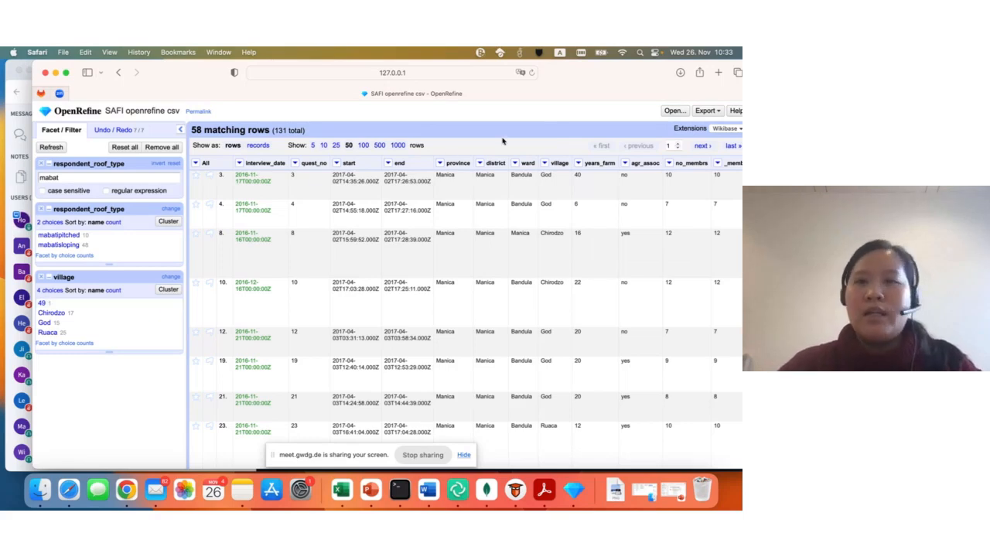
- Sort the filtered rows by gps_Latitude as numbers, smallest first, and look down the sorted latitudes
{"action": "left_click_drag", "start_coordinate": [624, 85], "coordinate": [607, 83]}
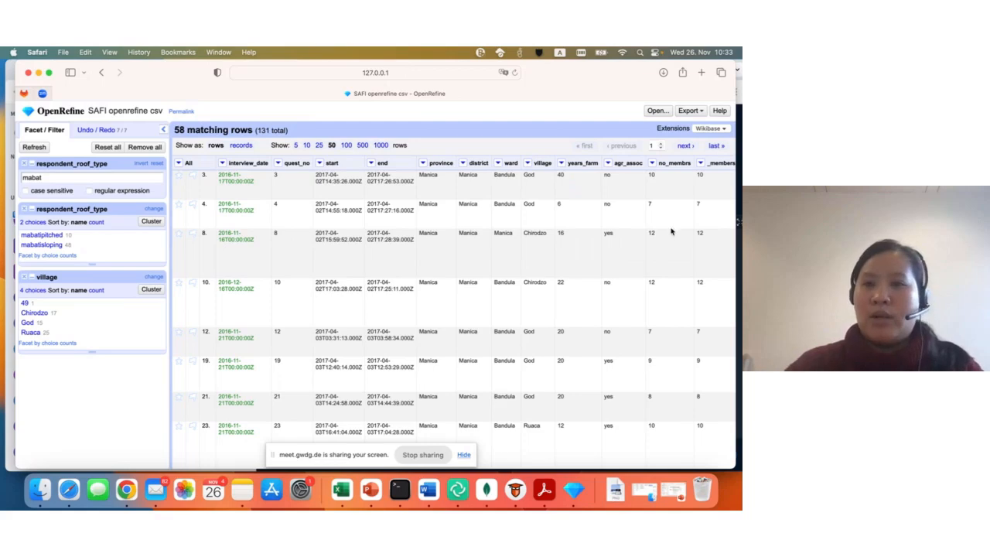
{"action": "scroll", "coordinate": [609, 242], "scroll_direction": "right", "scroll_amount": 15}
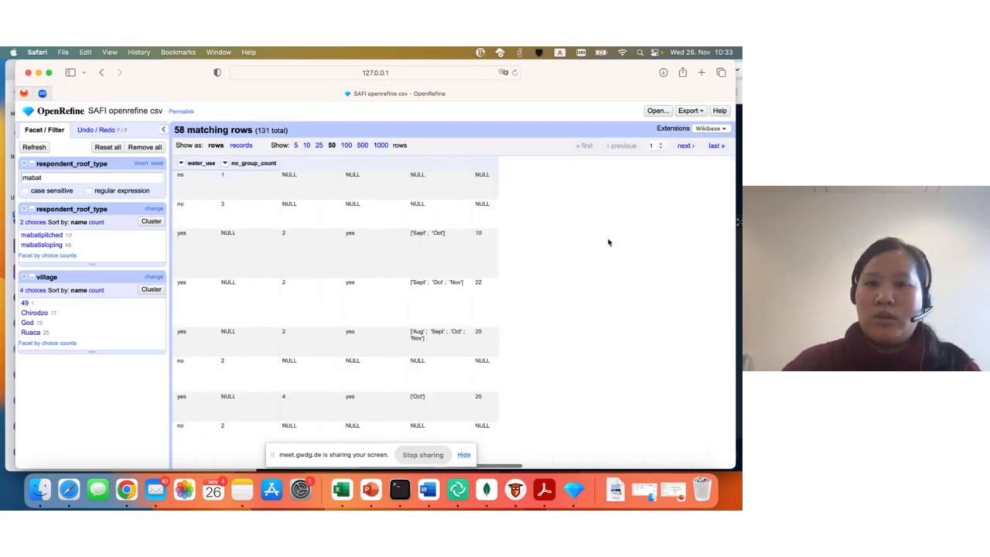
{"action": "scroll", "coordinate": [518, 244], "scroll_direction": "right", "scroll_amount": 5}
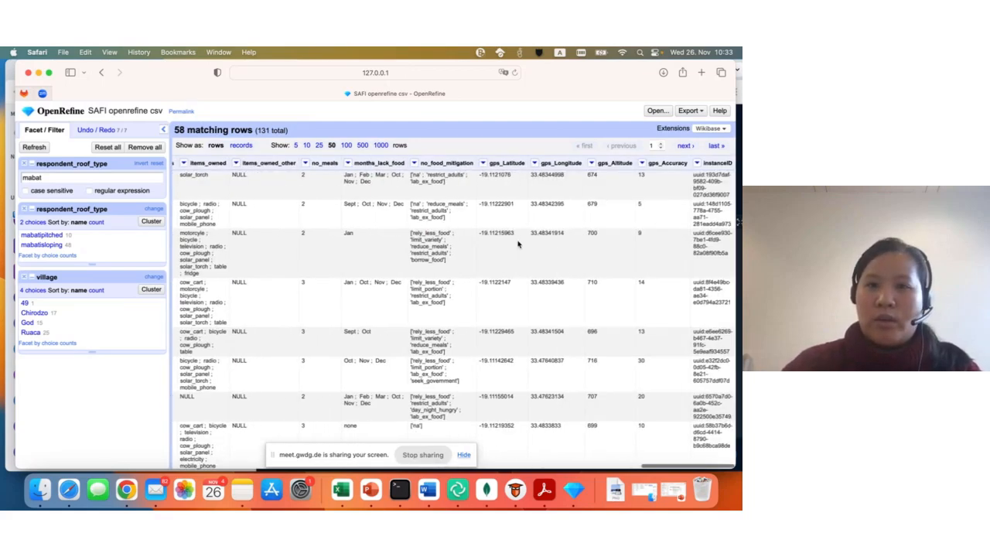
{"action": "left_click", "coordinate": [533, 164]}
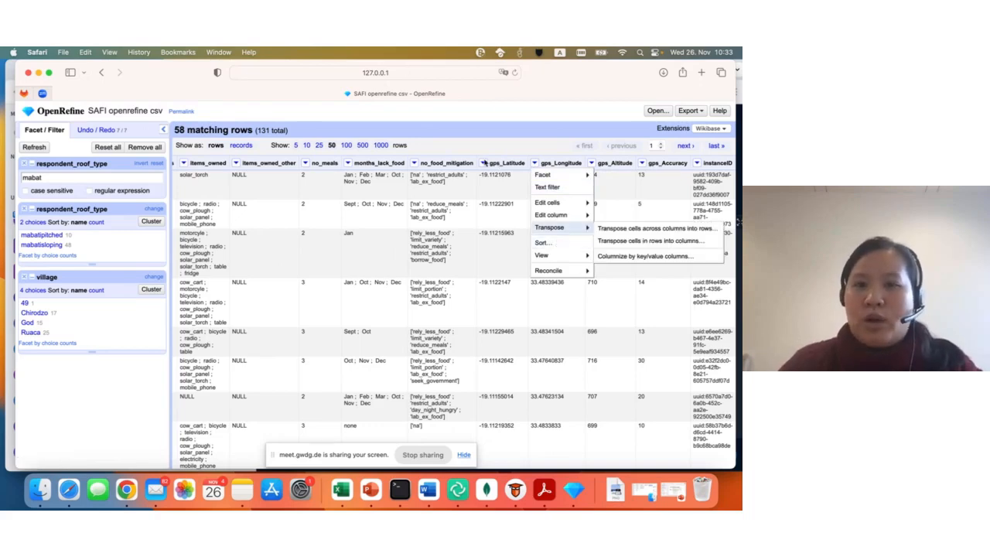
{"action": "left_click", "coordinate": [486, 161]}
{"action": "left_click", "coordinate": [482, 164]}
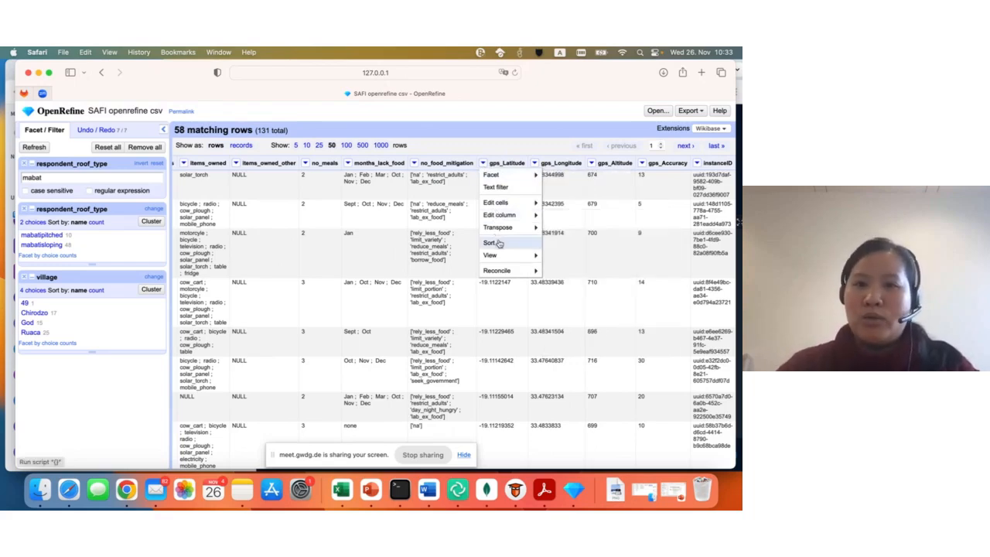
{"action": "left_click", "coordinate": [492, 243]}
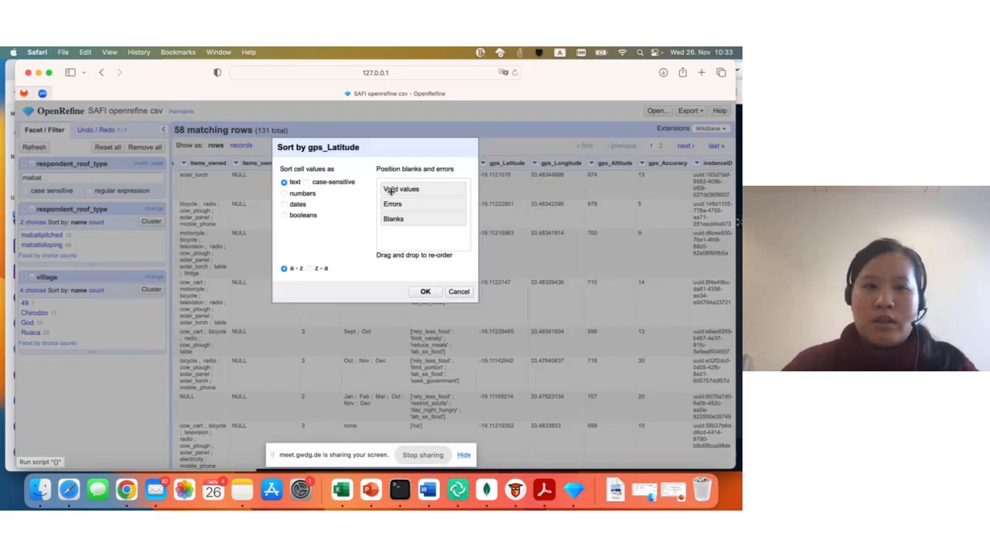
{"action": "left_click", "coordinate": [284, 194]}
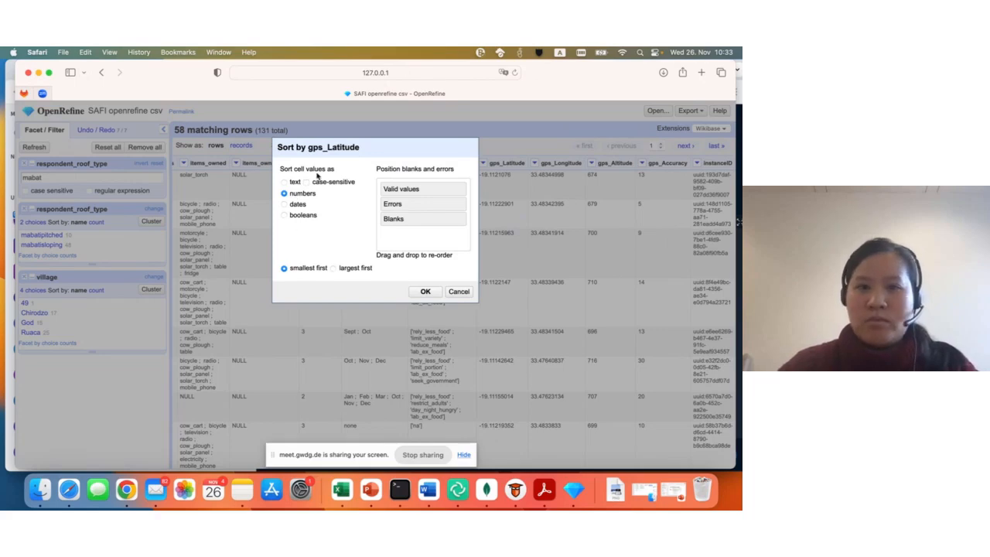
{"action": "left_click", "coordinate": [424, 292]}
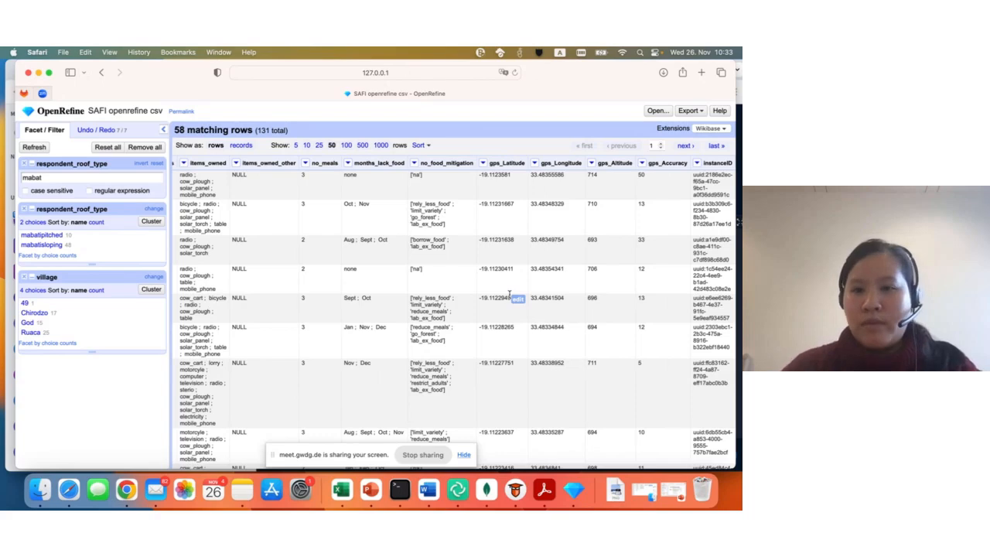
{"action": "scroll", "coordinate": [491, 382], "scroll_direction": "down", "scroll_amount": 1}
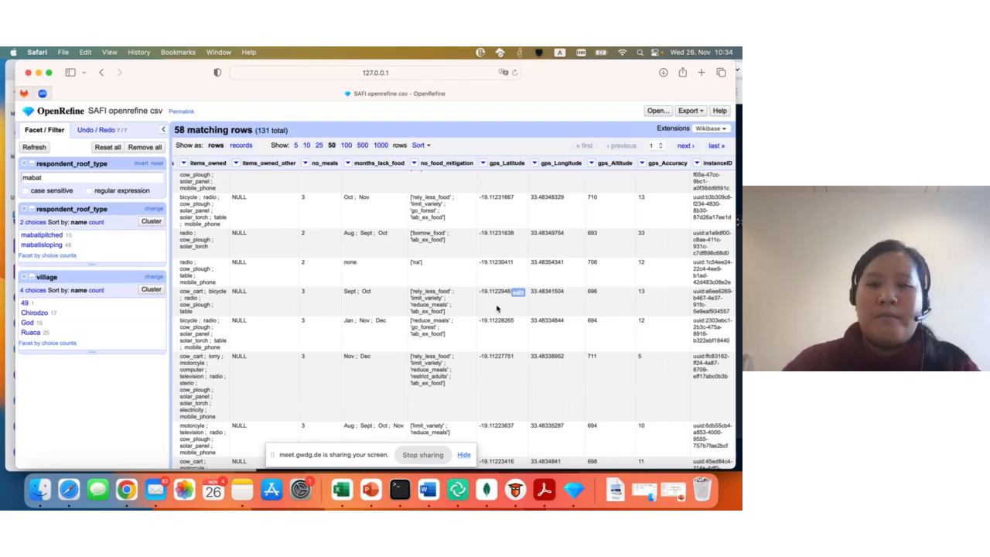
- Move the village column to the end of the table
{"action": "scroll", "coordinate": [496, 308], "scroll_direction": "left", "scroll_amount": 10}
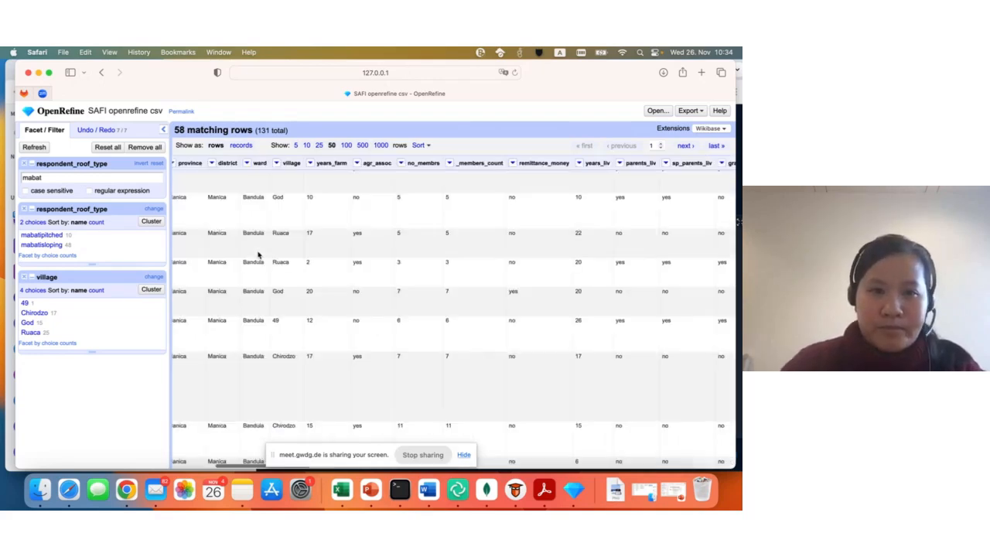
{"action": "left_click", "coordinate": [277, 163]}
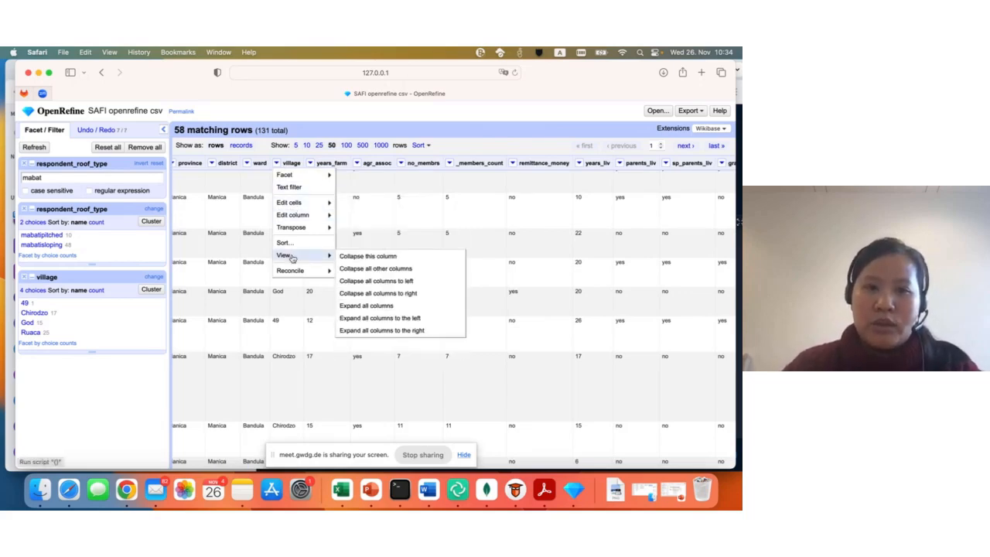
{"action": "mouse_move", "coordinate": [307, 201]}
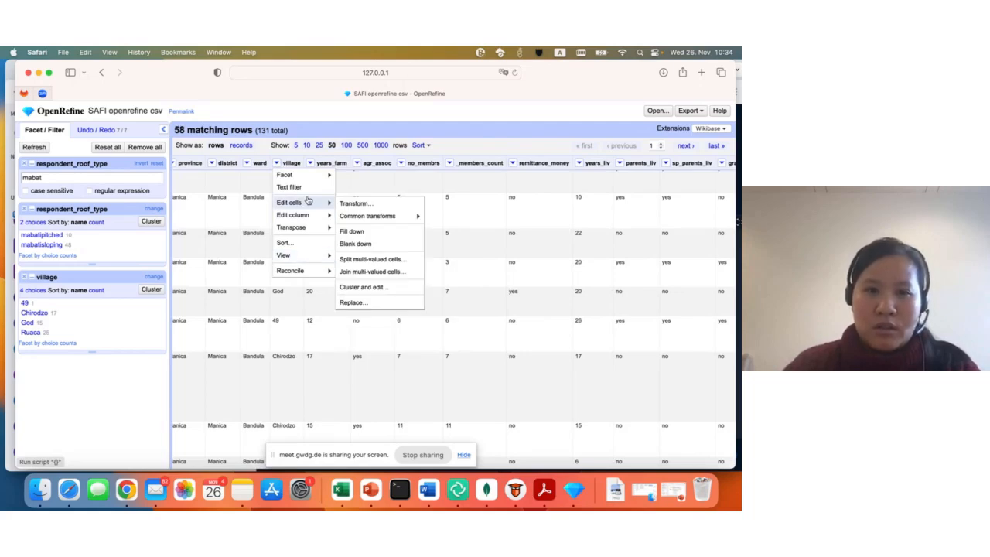
{"action": "mouse_move", "coordinate": [375, 215]}
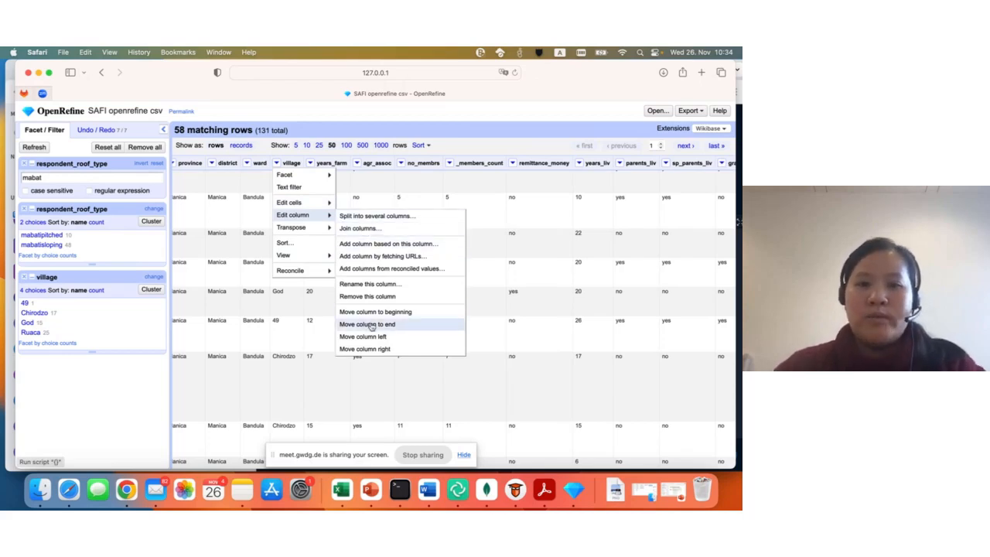
{"action": "left_click", "coordinate": [427, 326]}
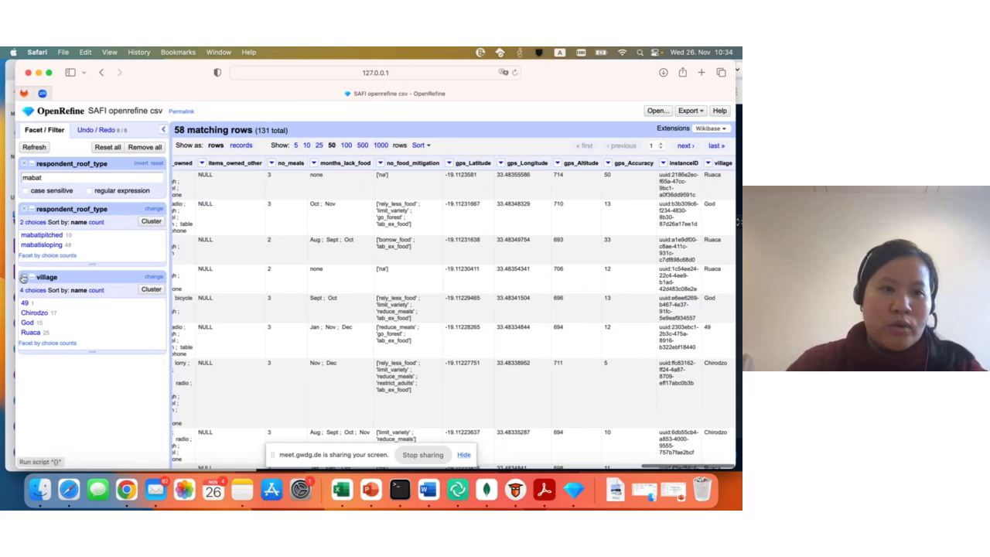
- Remove the respondent_roof_type facet, the mabat text filter and the village facet so that all rows are included
{"action": "left_click", "coordinate": [24, 209]}
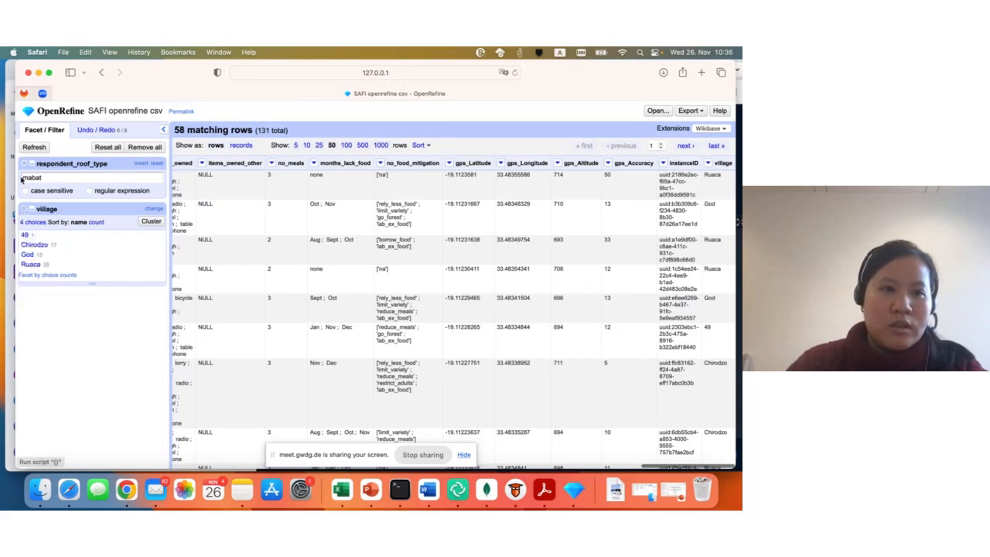
{"action": "left_click", "coordinate": [24, 165]}
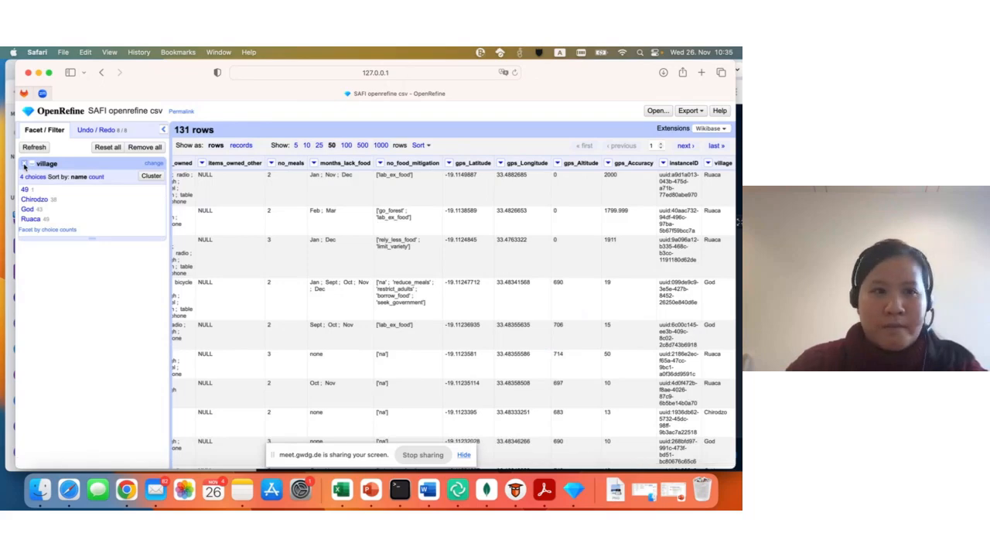
{"action": "left_click", "coordinate": [24, 165]}
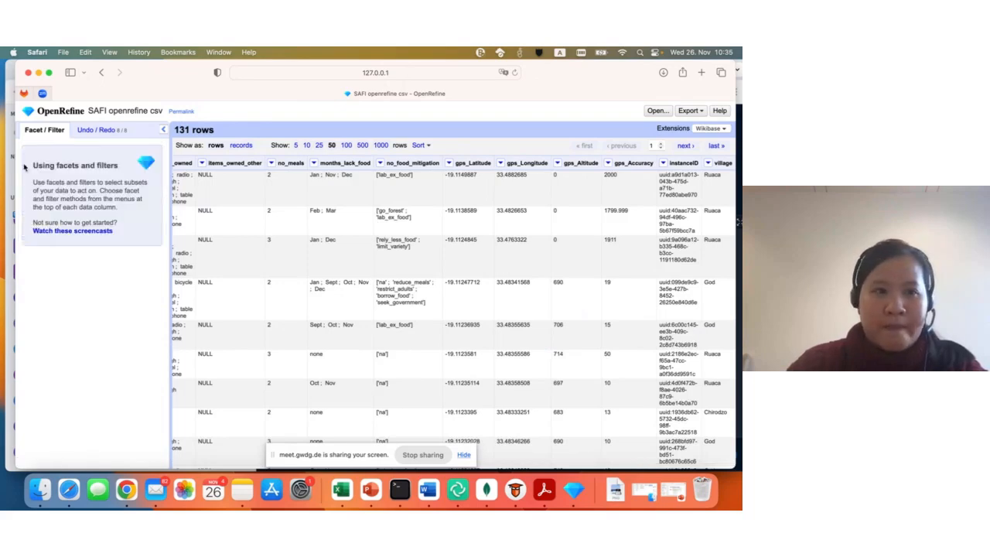
- Look through the unfiltered rows sorted by latitude and move the interview_date column to the end of the table
{"action": "scroll", "coordinate": [722, 347], "scroll_direction": "down", "scroll_amount": 3}
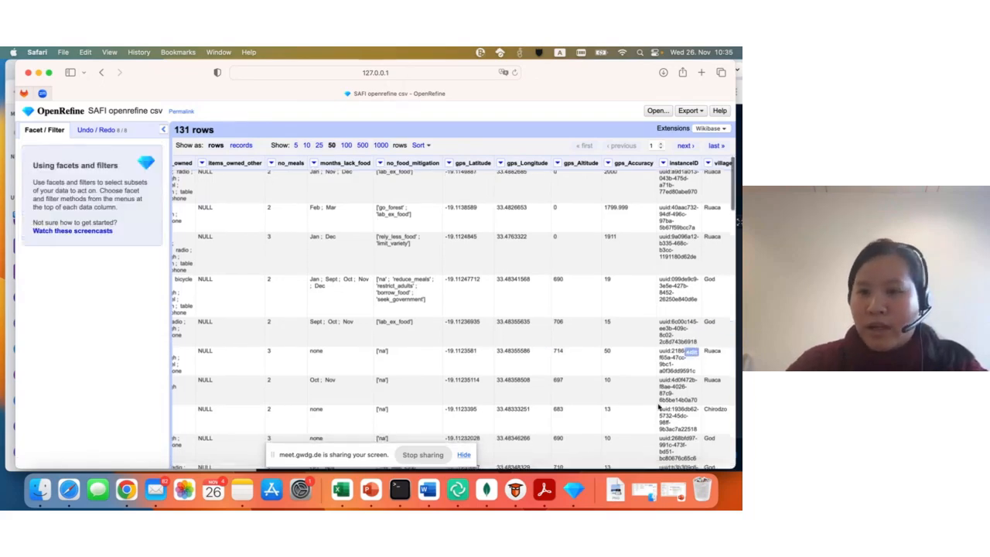
{"action": "scroll", "coordinate": [657, 386], "scroll_direction": "up", "scroll_amount": 3}
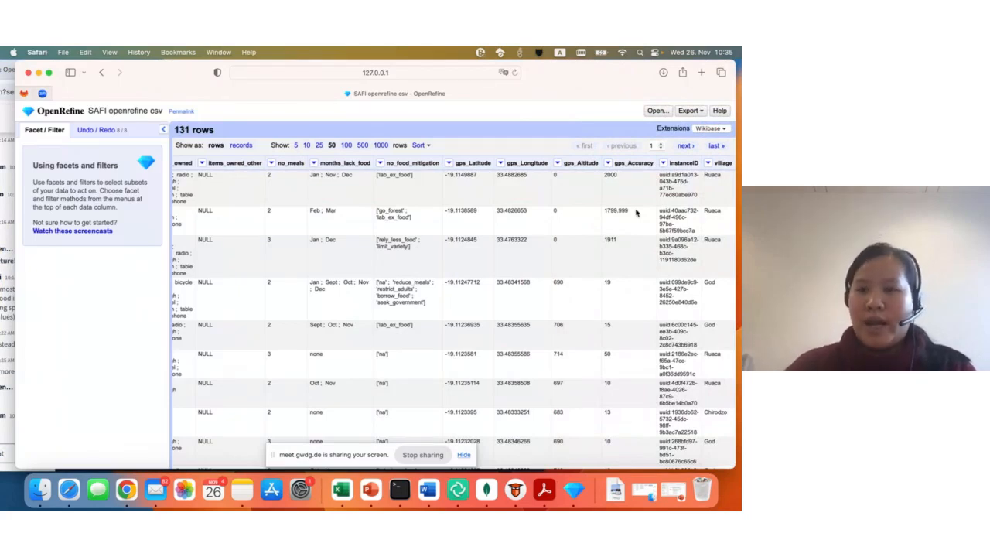
{"action": "scroll", "coordinate": [718, 369], "scroll_direction": "down", "scroll_amount": 2}
{"action": "scroll", "coordinate": [717, 368], "scroll_direction": "down", "scroll_amount": 4}
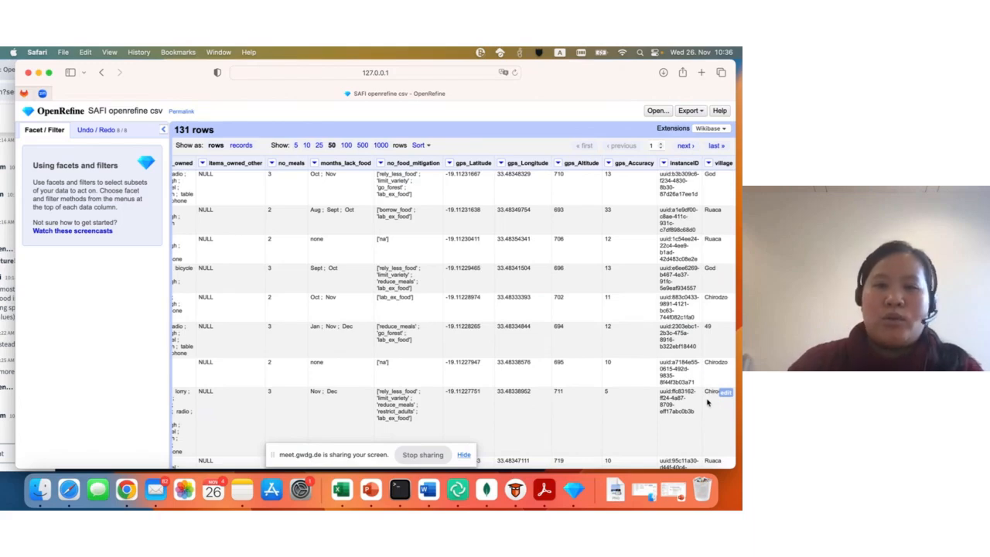
{"action": "scroll", "coordinate": [437, 314], "scroll_direction": "right", "scroll_amount": 10}
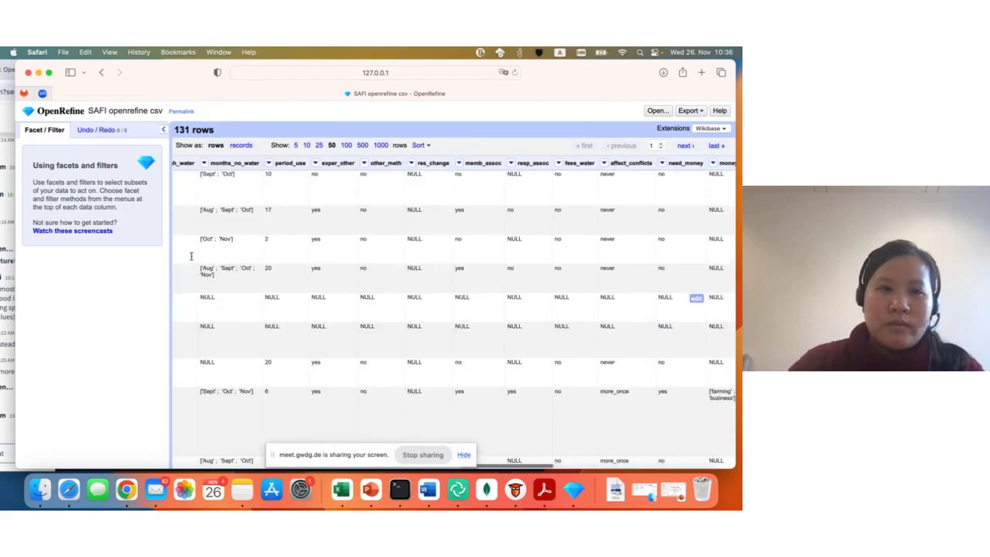
{"action": "scroll", "coordinate": [191, 255], "scroll_direction": "left", "scroll_amount": 15}
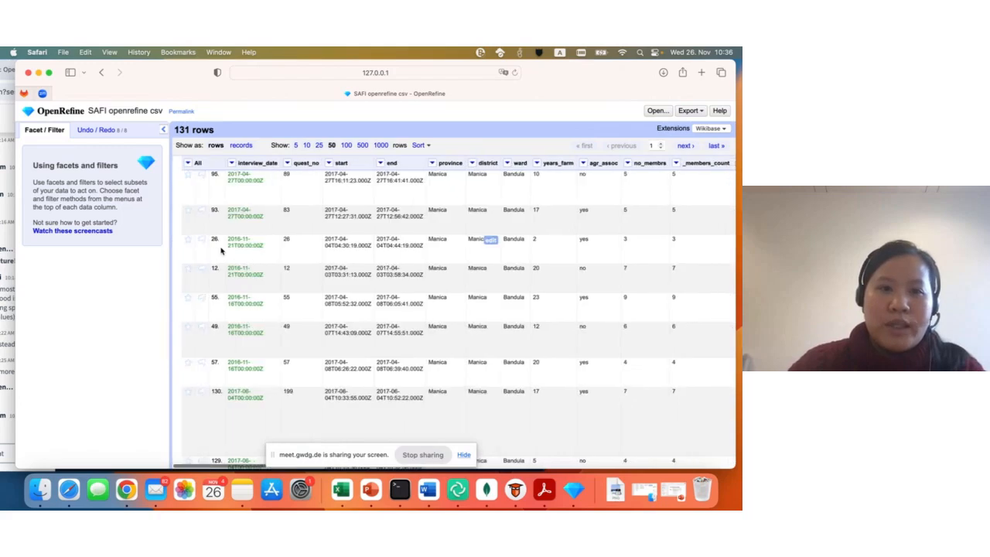
{"action": "left_click", "coordinate": [222, 163]}
{"action": "mouse_move", "coordinate": [231, 204]}
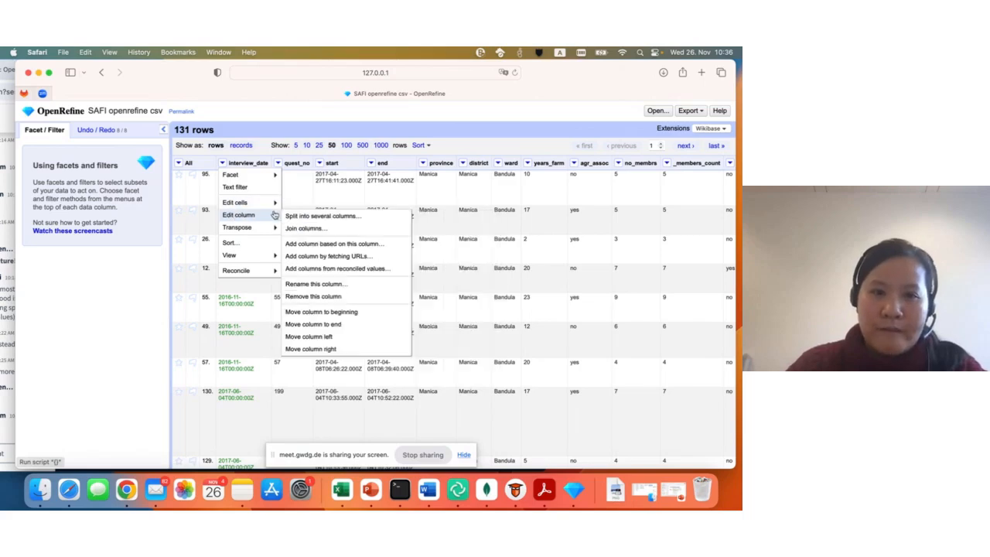
{"action": "left_click", "coordinate": [353, 328]}
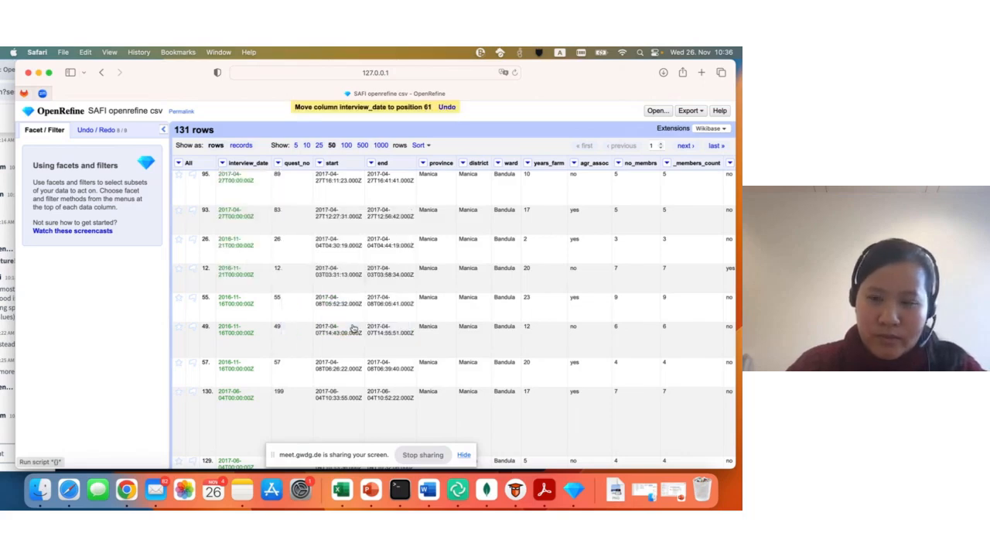
- Add a sort on the interview_date column as dates, earliest first, keeping the existing latitude sort
{"action": "scroll", "coordinate": [648, 325], "scroll_direction": "right", "scroll_amount": 15}
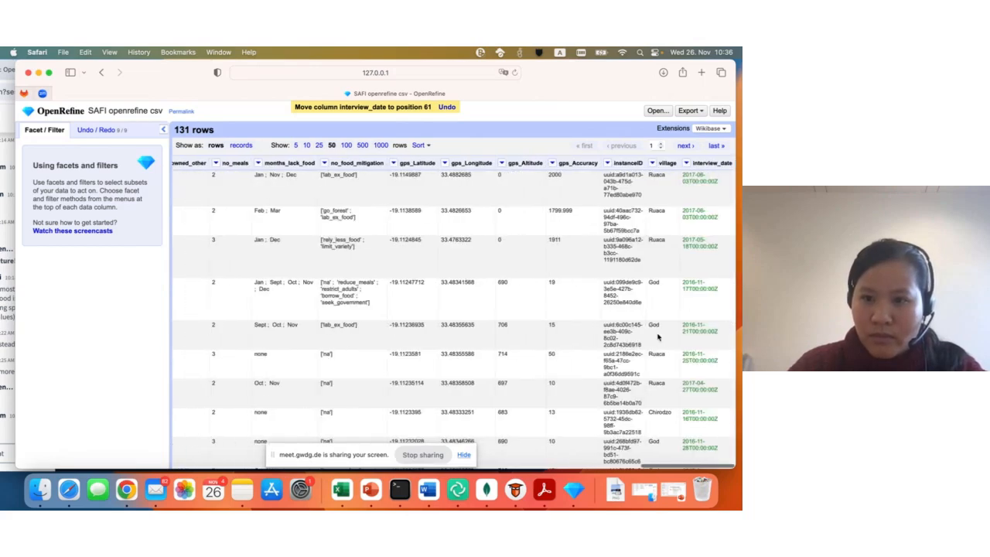
{"action": "scroll", "coordinate": [648, 326], "scroll_direction": "down", "scroll_amount": 1}
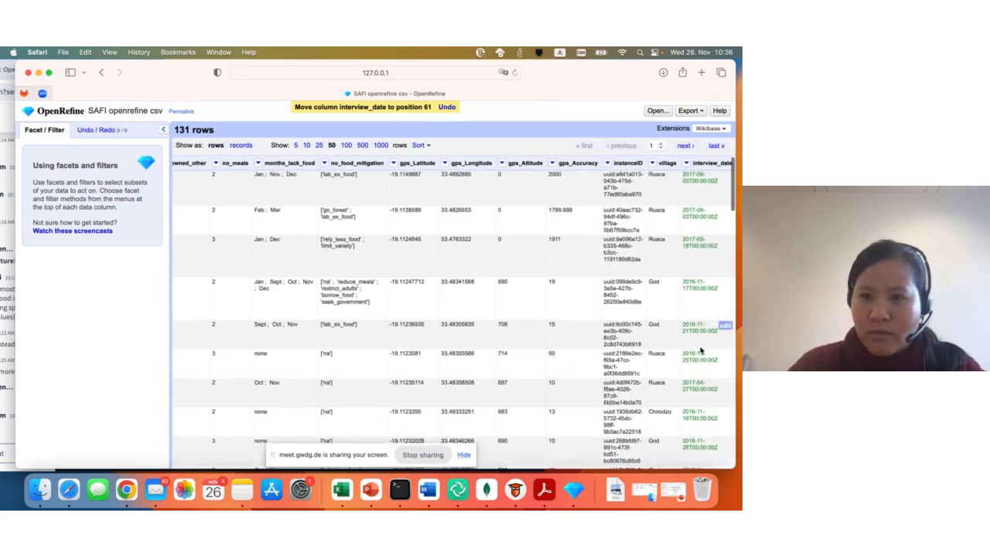
{"action": "scroll", "coordinate": [658, 392], "scroll_direction": "down", "scroll_amount": 10}
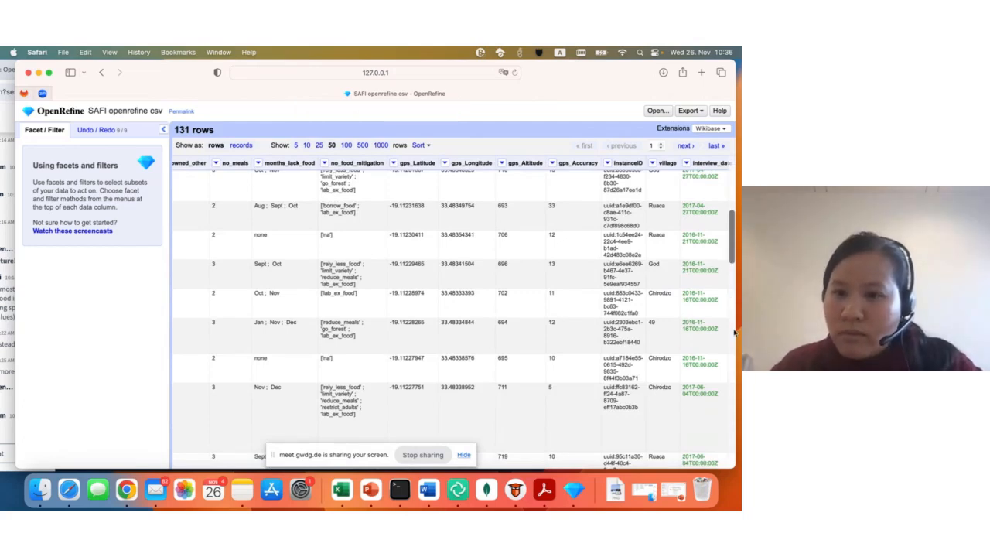
{"action": "left_click", "coordinate": [687, 163]}
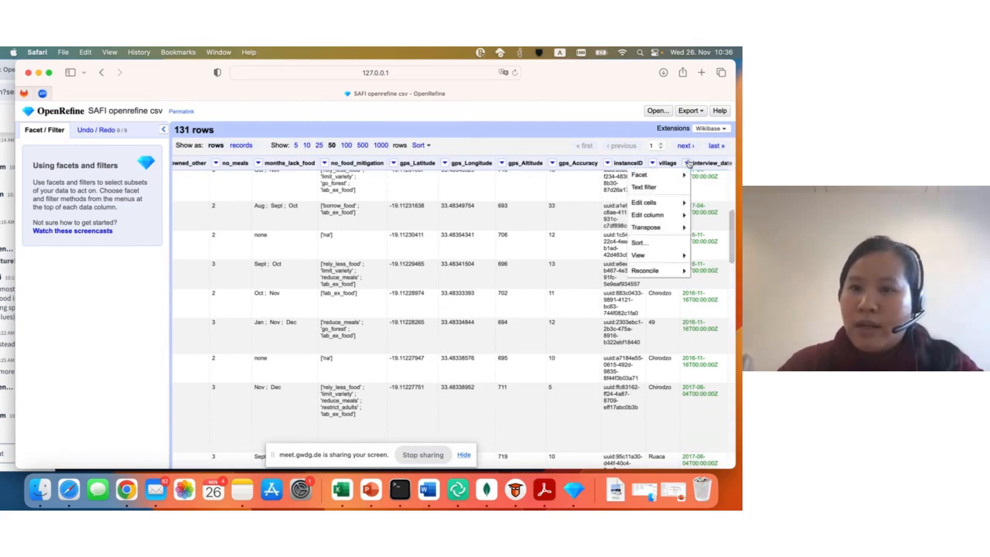
{"action": "left_click", "coordinate": [657, 246]}
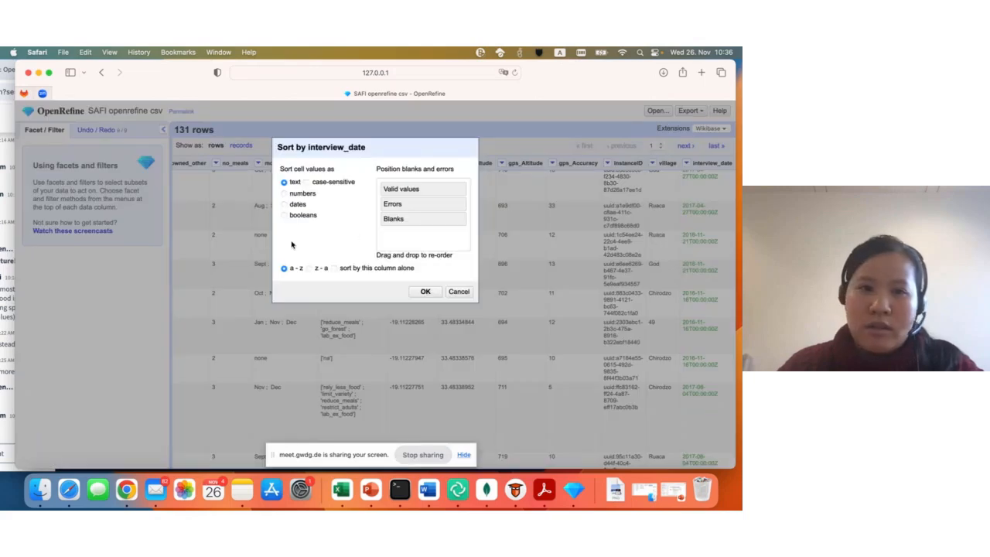
{"action": "left_click", "coordinate": [300, 195]}
{"action": "left_click", "coordinate": [298, 204]}
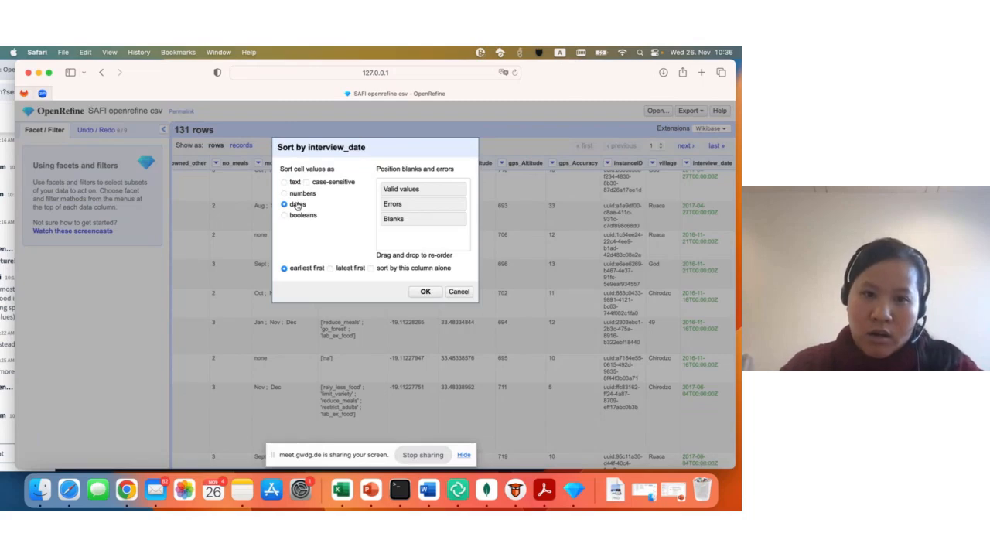
{"action": "left_click", "coordinate": [426, 292]}
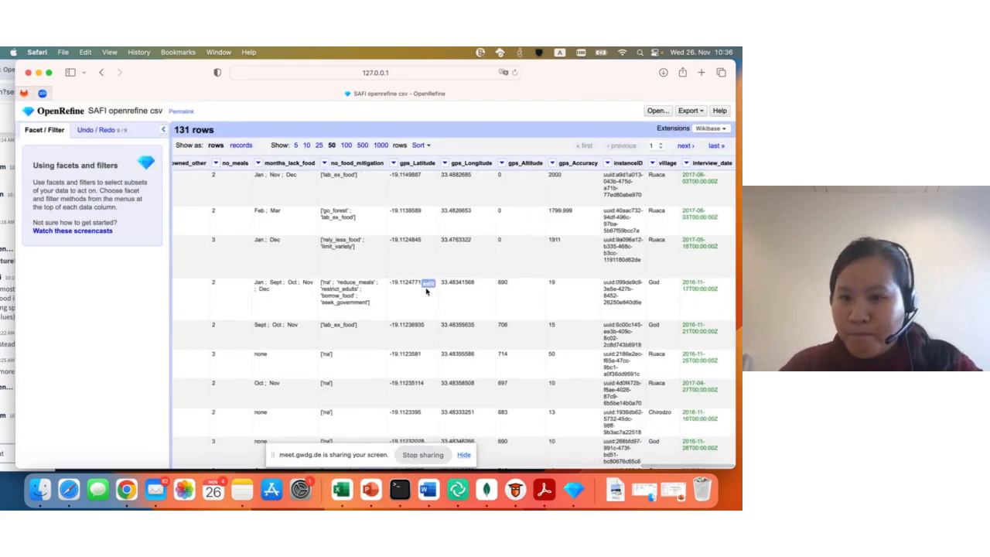
- Compare the rows around village value 49, replace that value with Chirodzo and apply it to all identical cells
{"action": "scroll", "coordinate": [706, 329], "scroll_direction": "down", "scroll_amount": 5}
{"action": "scroll", "coordinate": [707, 330], "scroll_direction": "up", "scroll_amount": 1}
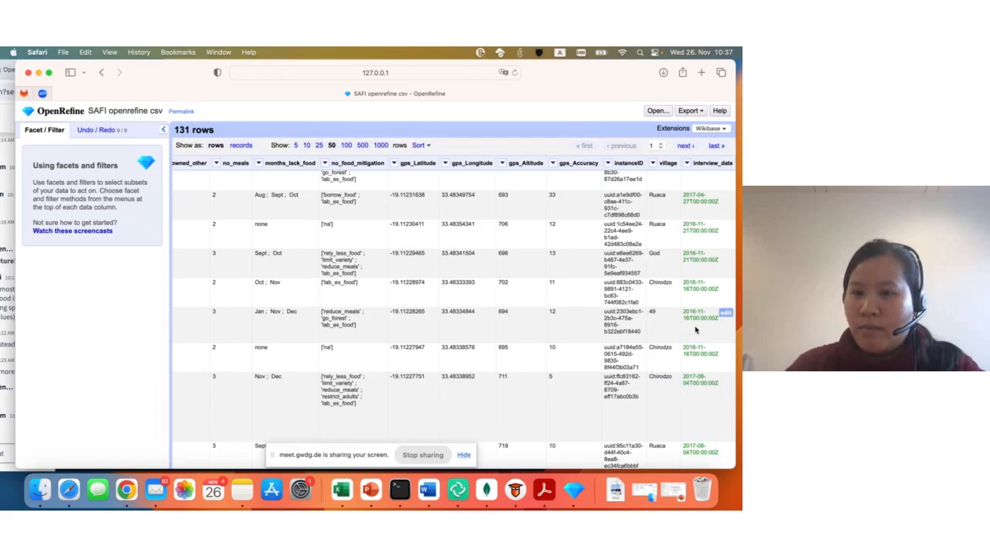
{"action": "left_click_drag", "start_coordinate": [683, 283], "coordinate": [719, 355]}
{"action": "left_click", "coordinate": [675, 291]}
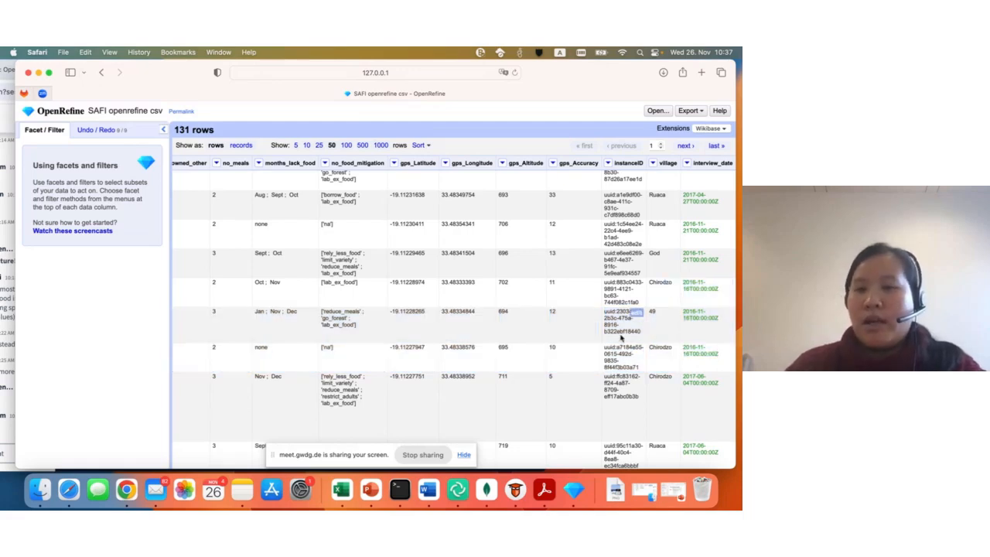
{"action": "mouse_move", "coordinate": [654, 317]}
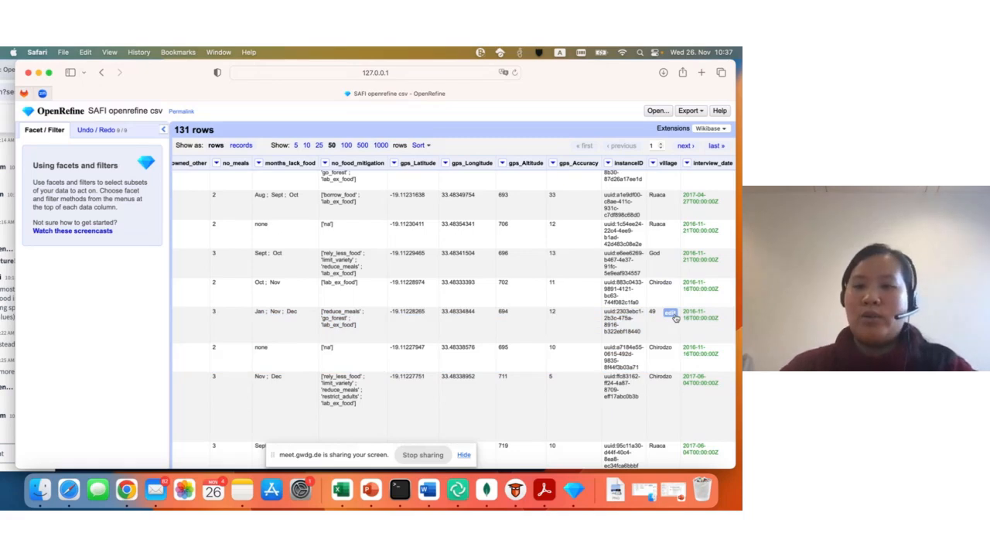
{"action": "left_click", "coordinate": [672, 314]}
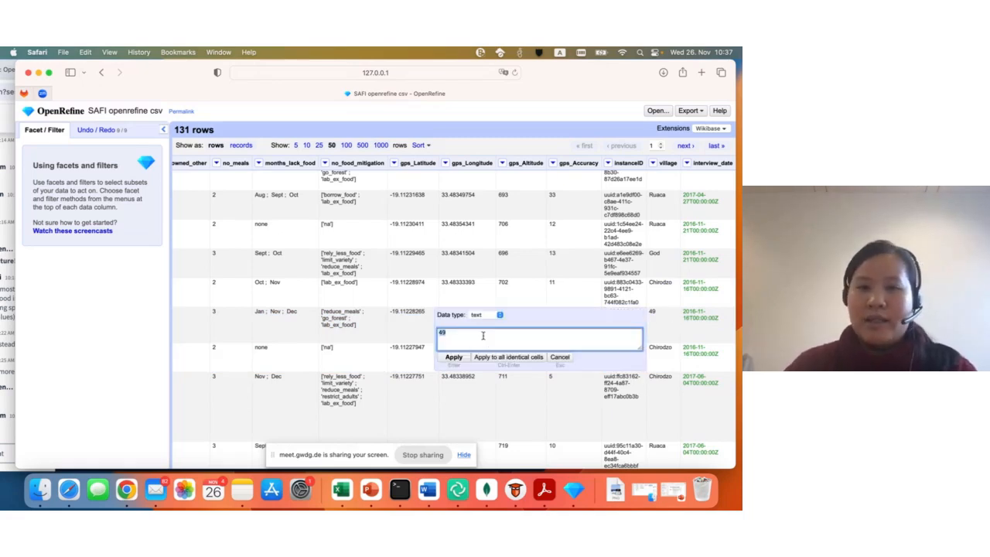
{"action": "key", "text": "BackSpace"}
{"action": "type", "text": "ch"}
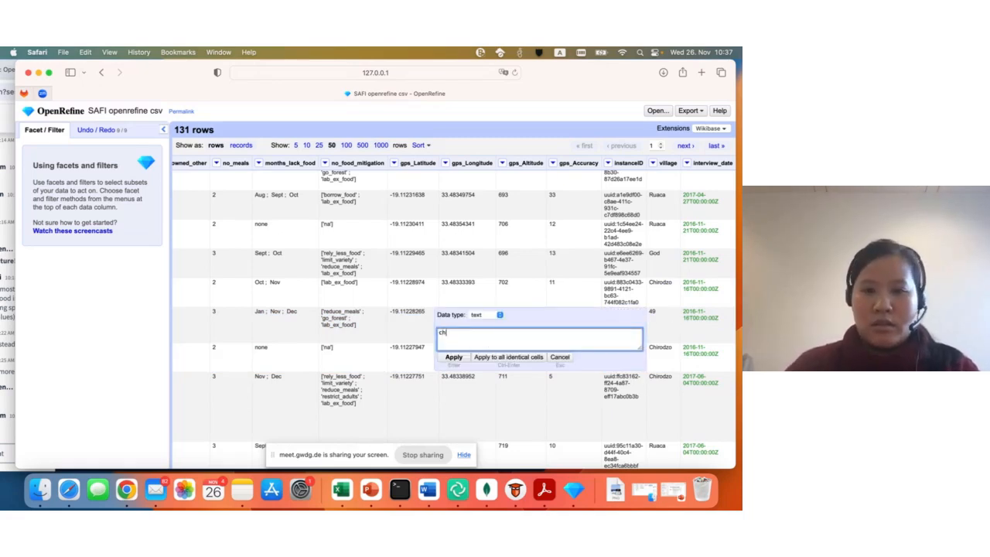
{"action": "key", "text": "BackSpace"}
{"action": "key", "text": "BackSpace"}
{"action": "type", "text": "Chi"}
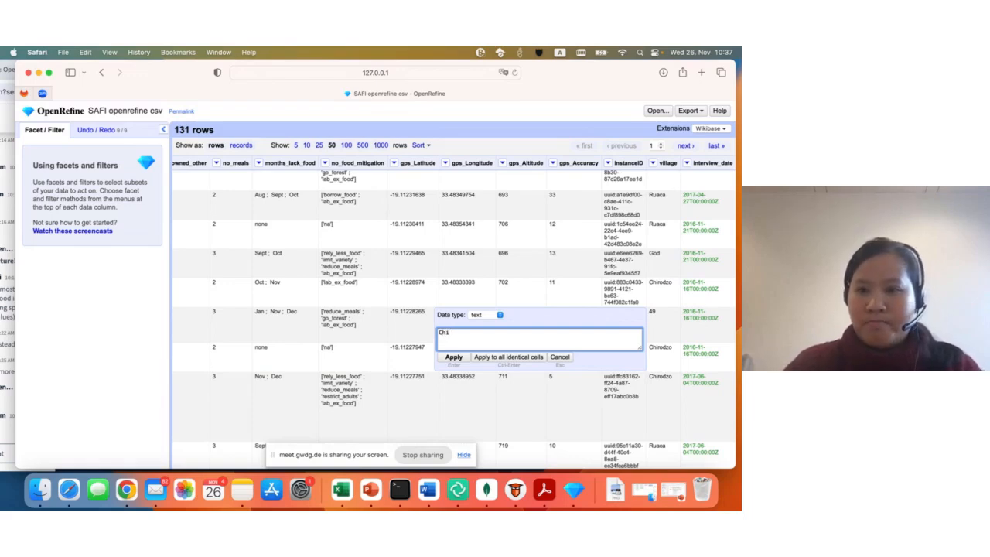
{"action": "type", "text": "rod"}
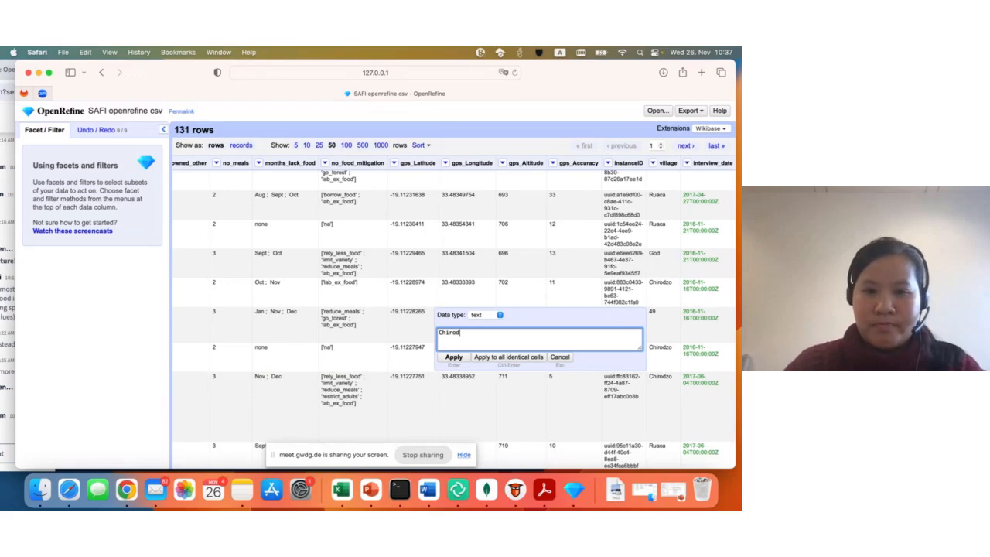
{"action": "type", "text": "zz"}
{"action": "key", "text": "BackSpace"}
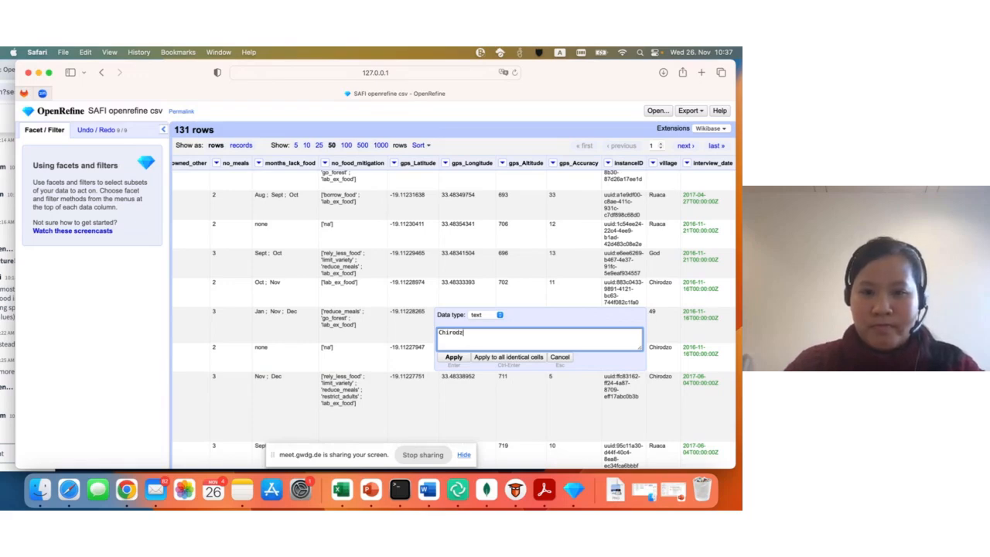
{"action": "type", "text": "o"}
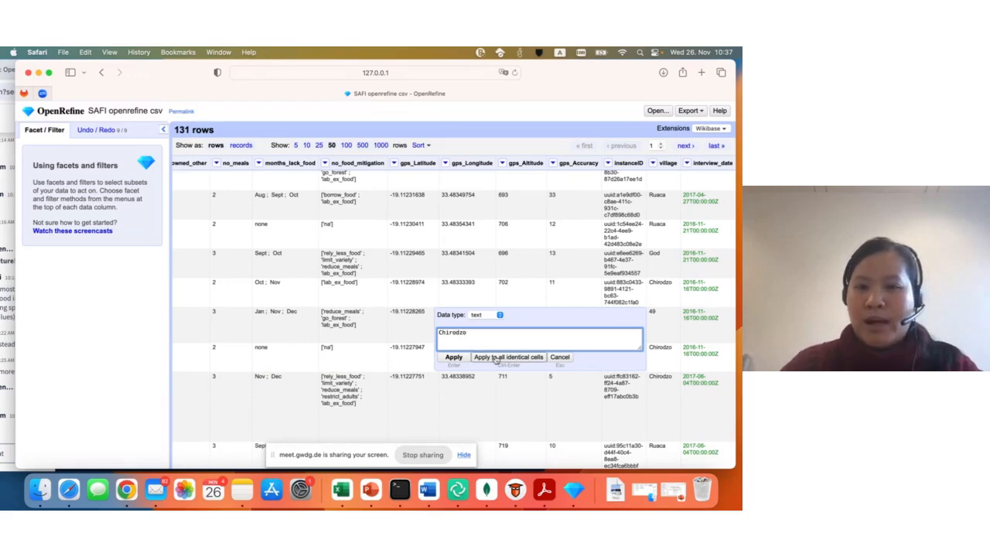
{"action": "left_click", "coordinate": [523, 357]}
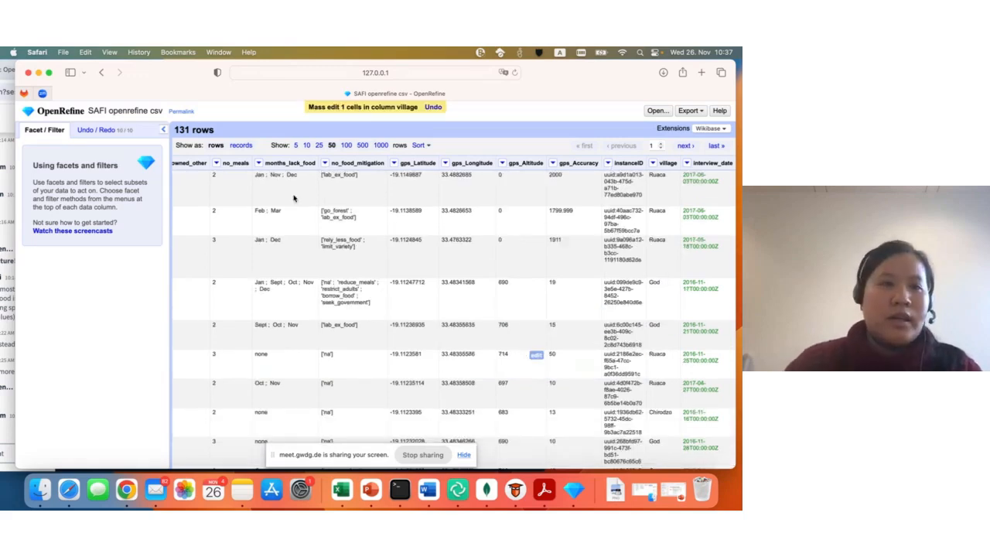
- Check the village names with a text facet on the village column and remove the facet
{"action": "left_click", "coordinate": [652, 163]}
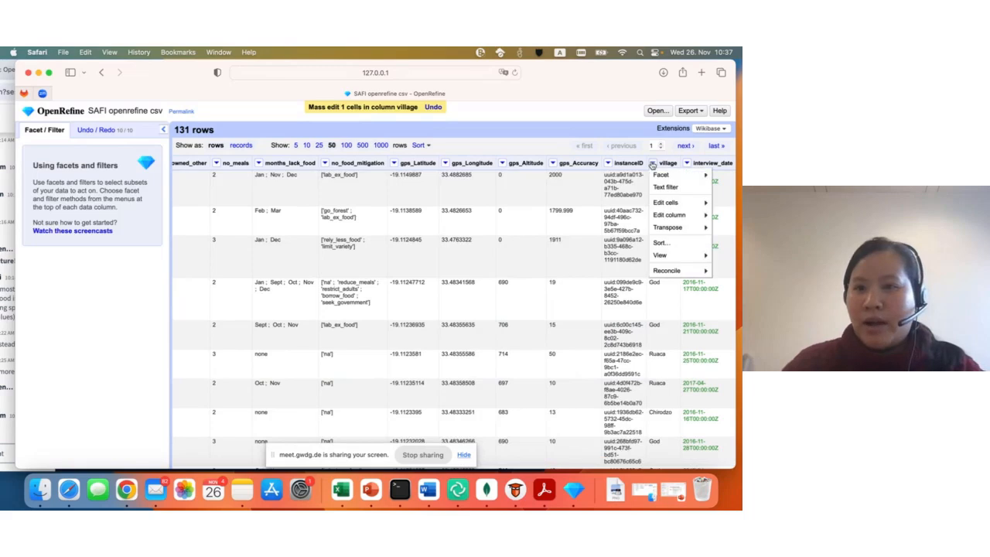
{"action": "mouse_move", "coordinate": [661, 178]}
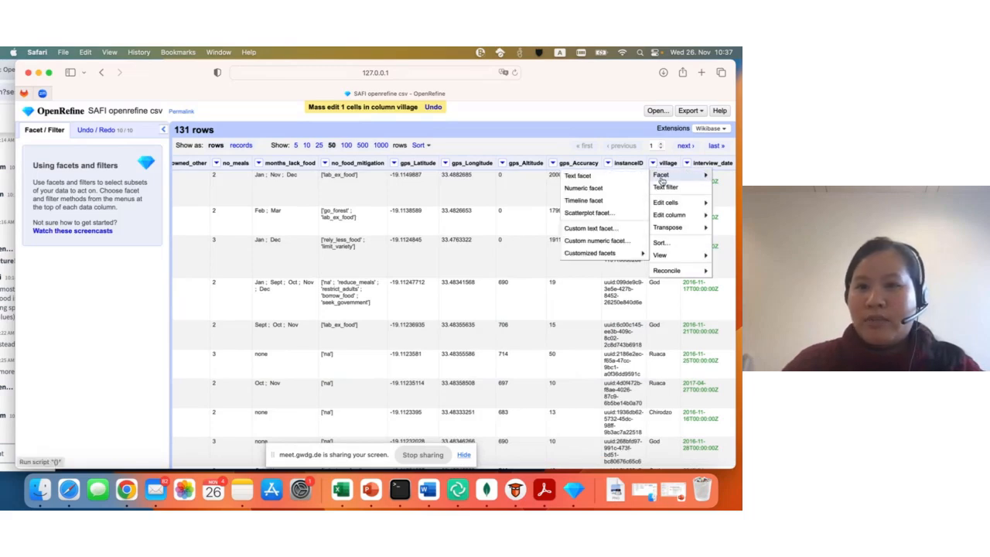
{"action": "left_click", "coordinate": [597, 177]}
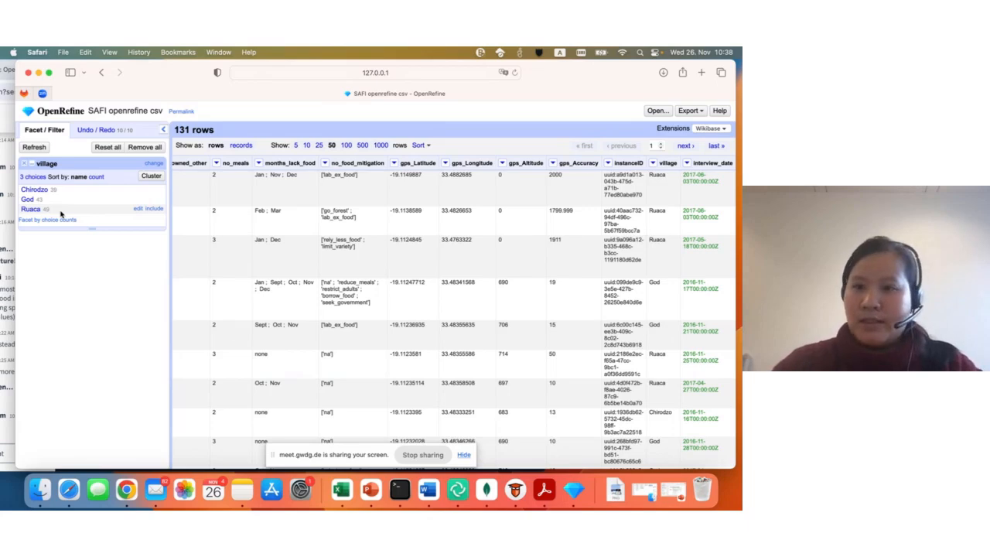
{"action": "left_click_drag", "start_coordinate": [526, 77], "coordinate": [552, 77]}
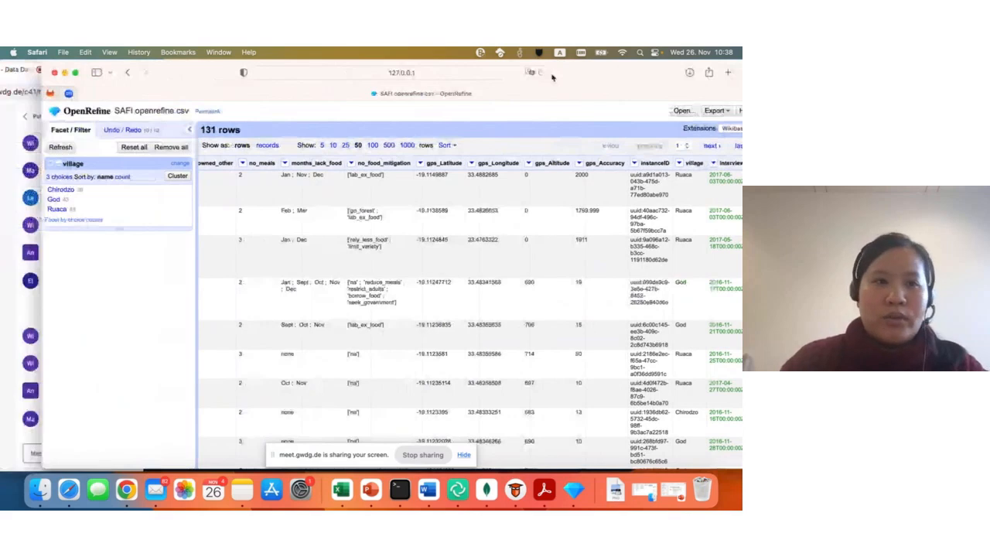
{"action": "left_click", "coordinate": [50, 163]}
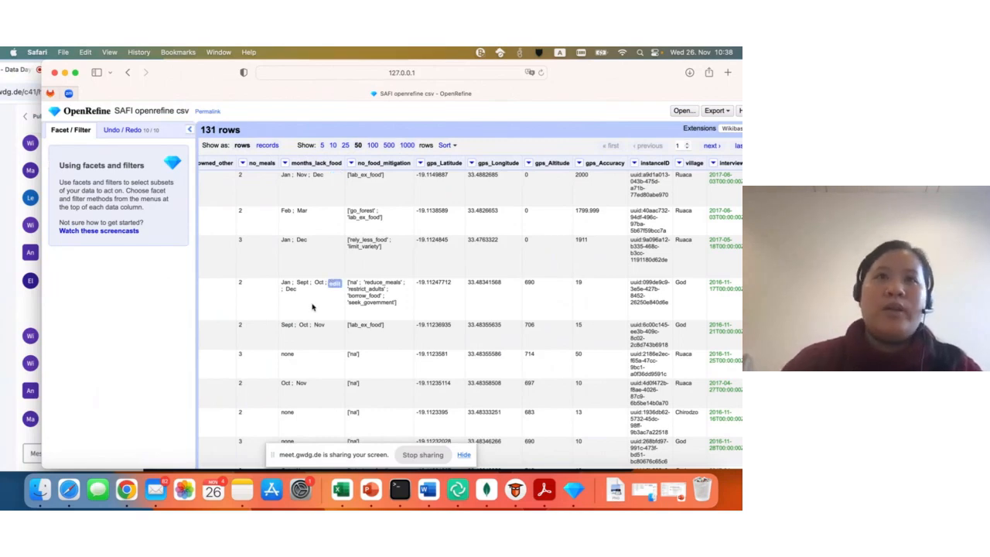
- Convert the cells of the years_farm column to numbers
{"action": "scroll", "coordinate": [297, 306], "scroll_direction": "right", "scroll_amount": 10}
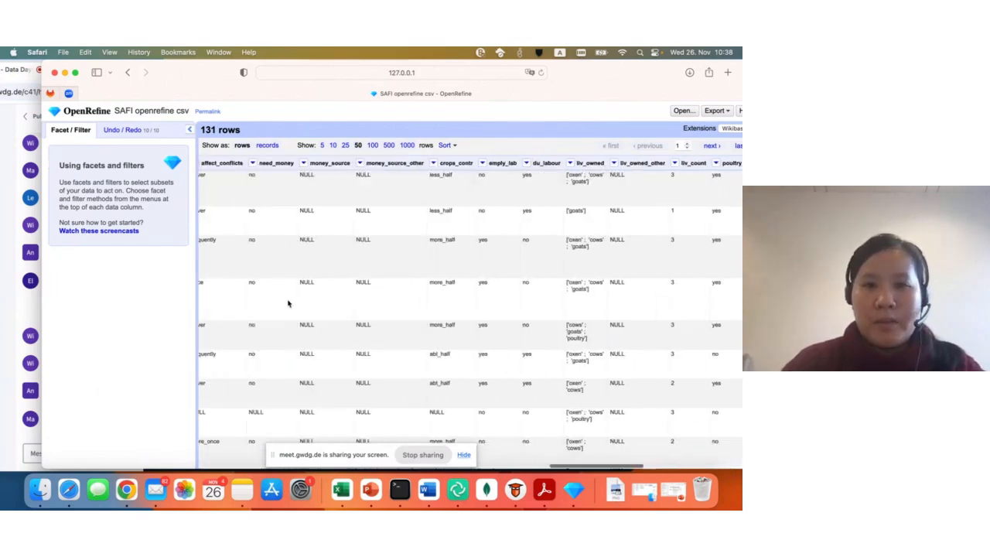
{"action": "scroll", "coordinate": [287, 303], "scroll_direction": "left", "scroll_amount": 10}
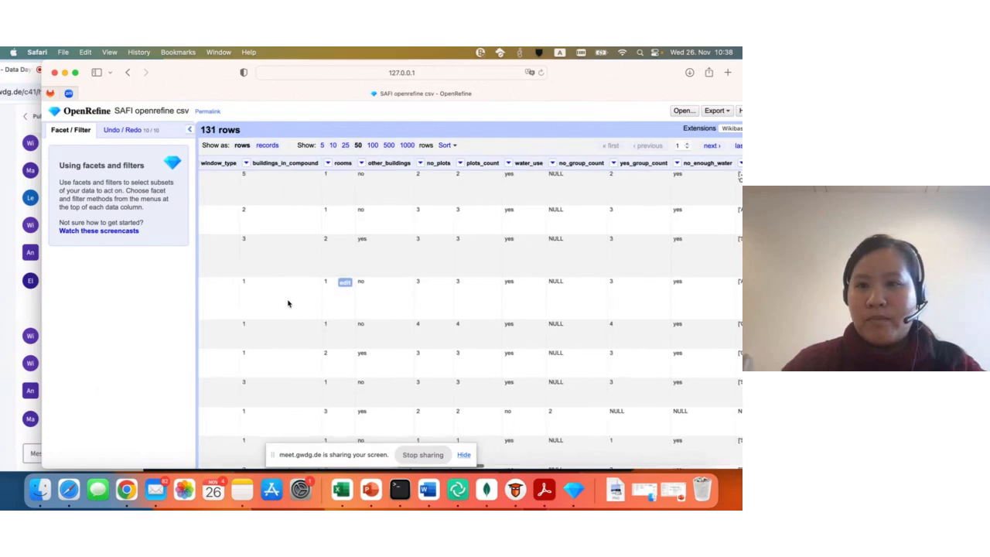
{"action": "scroll", "coordinate": [288, 303], "scroll_direction": "left", "scroll_amount": 10}
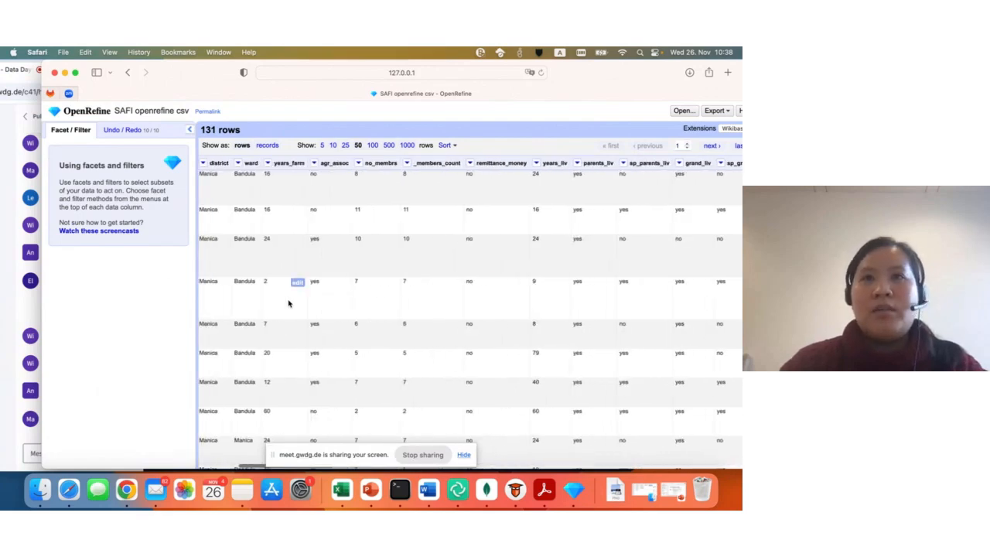
{"action": "scroll", "coordinate": [310, 325], "scroll_direction": "left", "scroll_amount": 10}
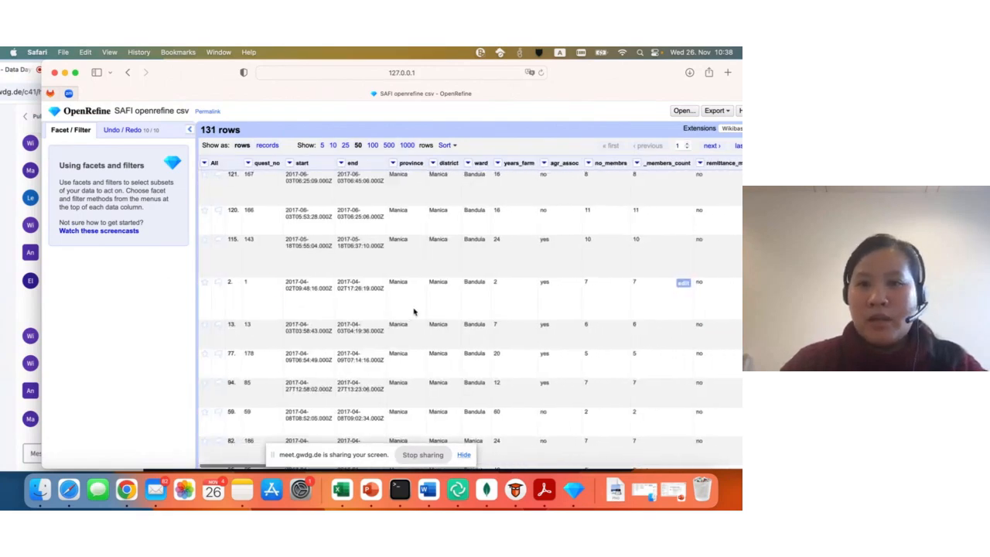
{"action": "scroll", "coordinate": [414, 312], "scroll_direction": "right", "scroll_amount": 2}
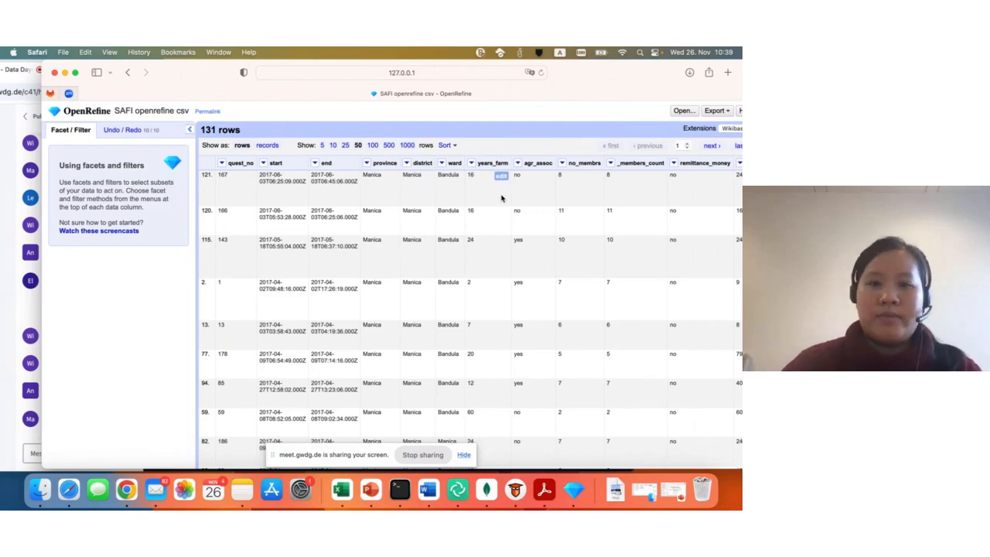
{"action": "left_click", "coordinate": [471, 163]}
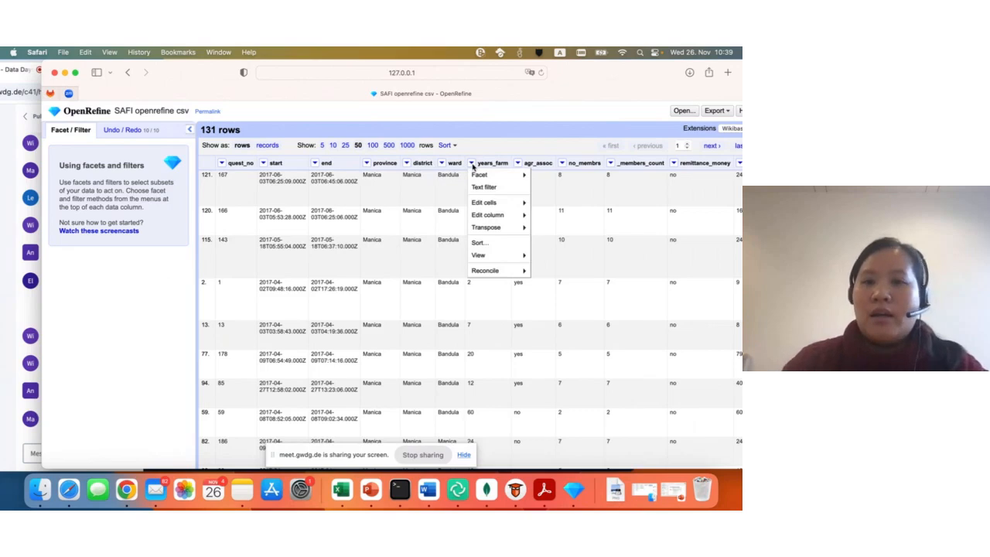
{"action": "mouse_move", "coordinate": [482, 208]}
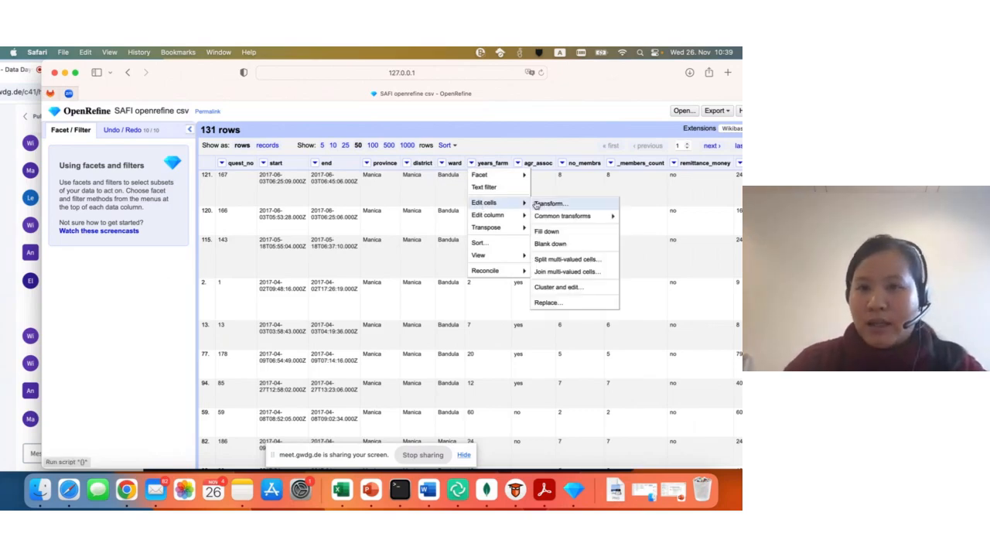
{"action": "mouse_move", "coordinate": [553, 217]}
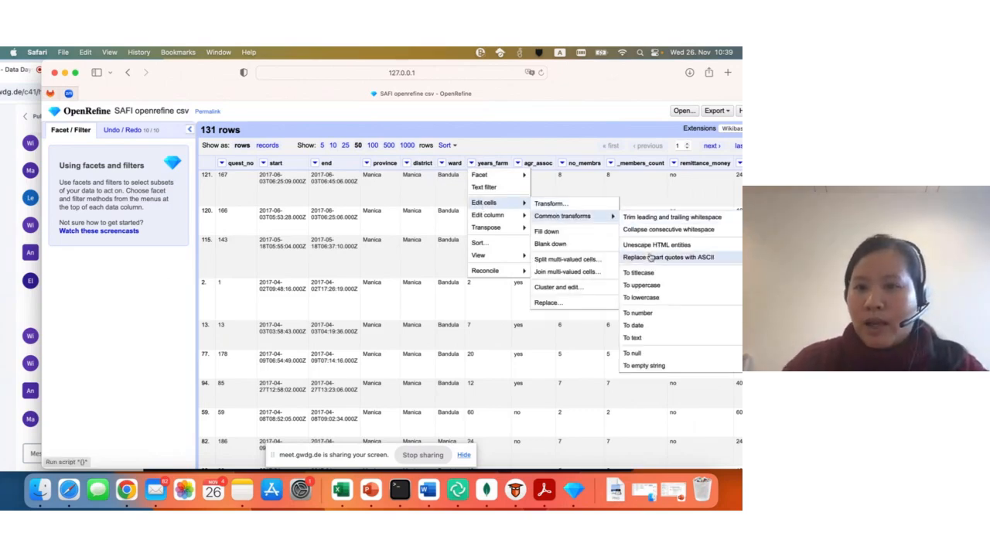
{"action": "left_click", "coordinate": [651, 314]}
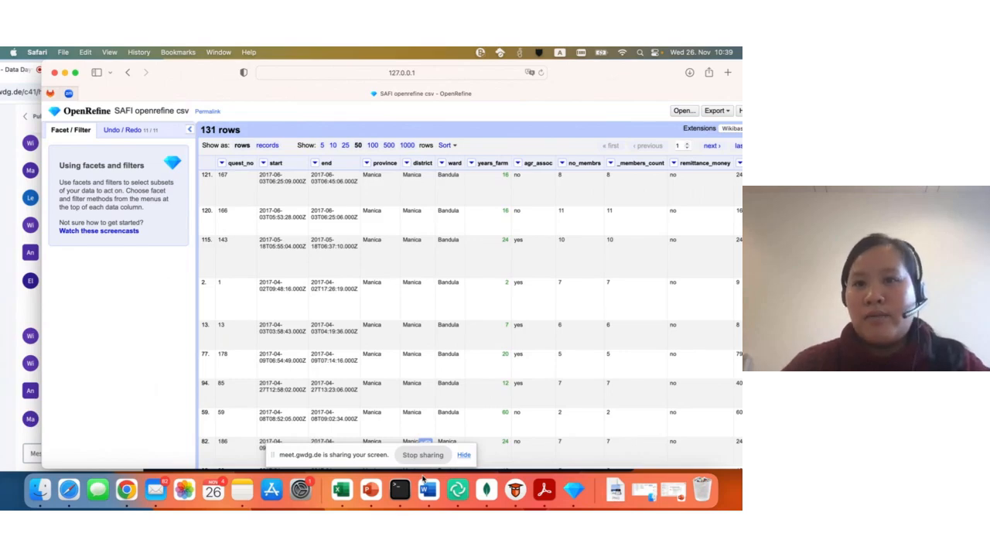
- Convert the cells of the no_membrs column to numbers
{"action": "left_click", "coordinate": [561, 163]}
{"action": "left_click", "coordinate": [561, 163]}
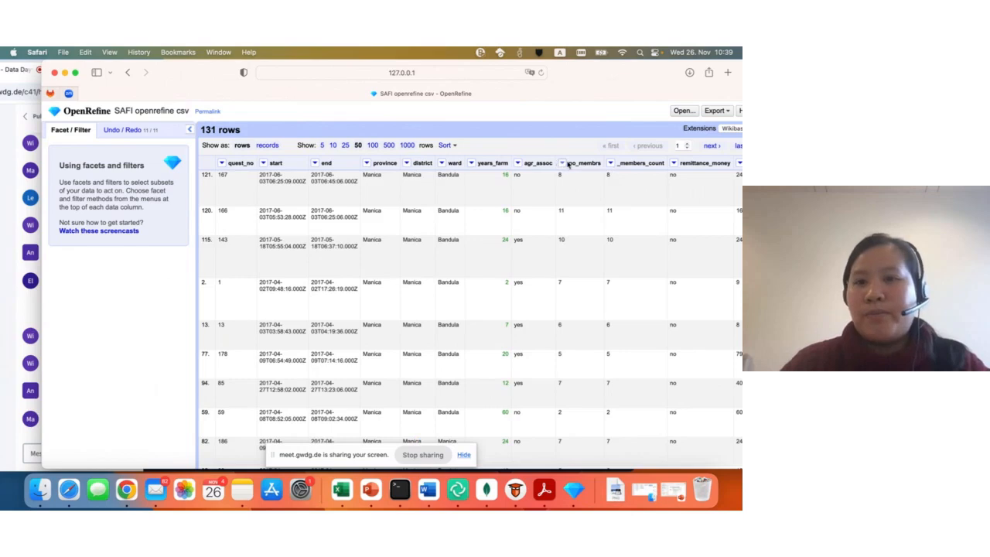
{"action": "left_click", "coordinate": [562, 164]}
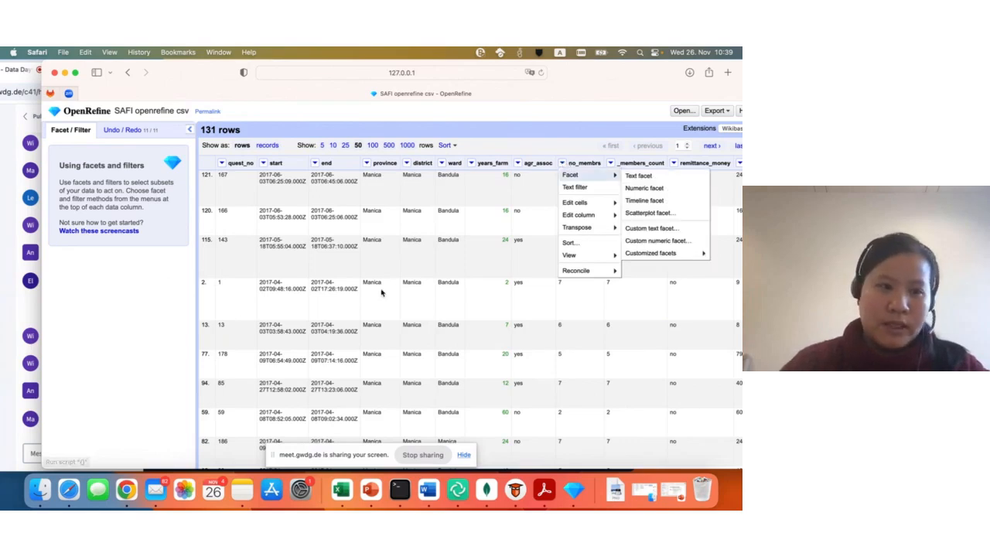
{"action": "left_click", "coordinate": [149, 334]}
{"action": "left_click", "coordinate": [562, 163]}
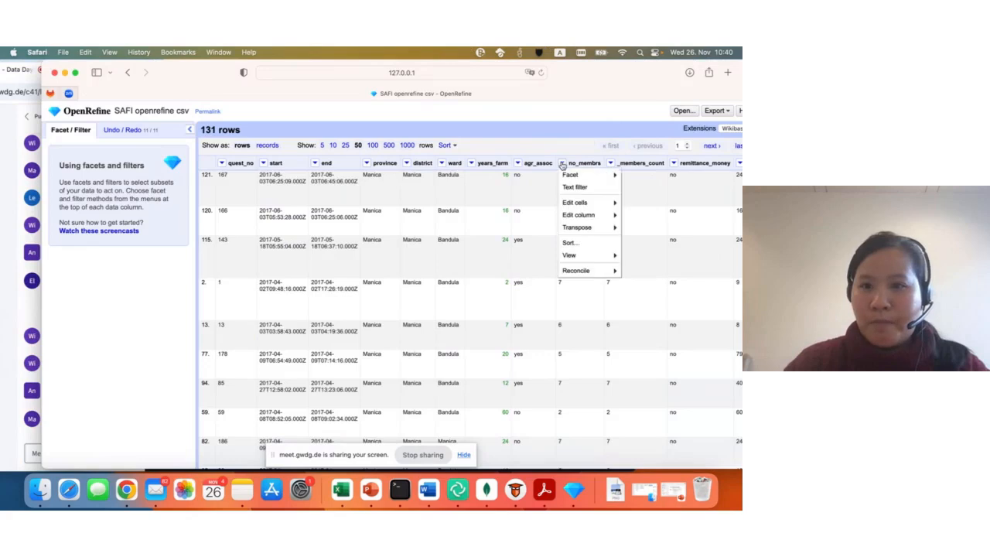
{"action": "mouse_move", "coordinate": [586, 206]}
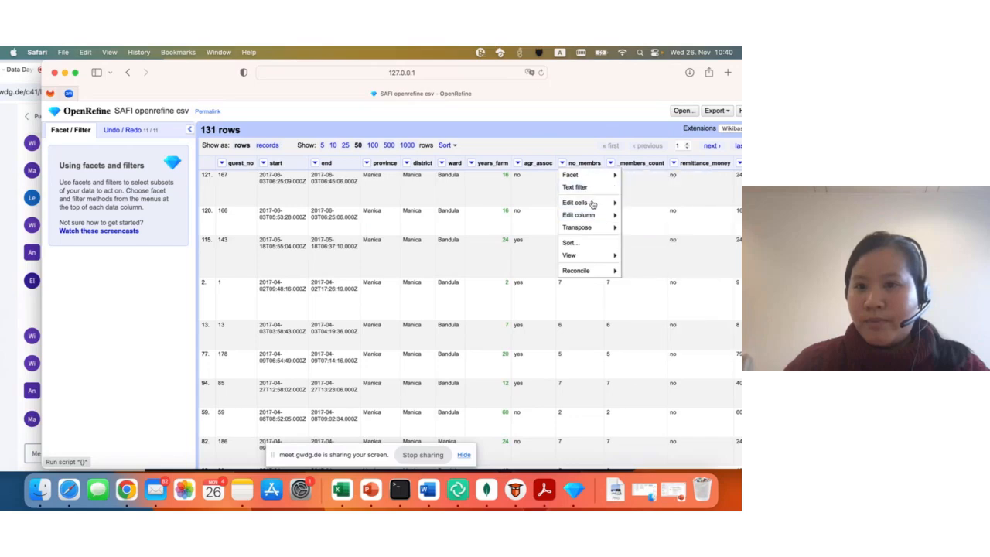
{"action": "mouse_move", "coordinate": [653, 216]}
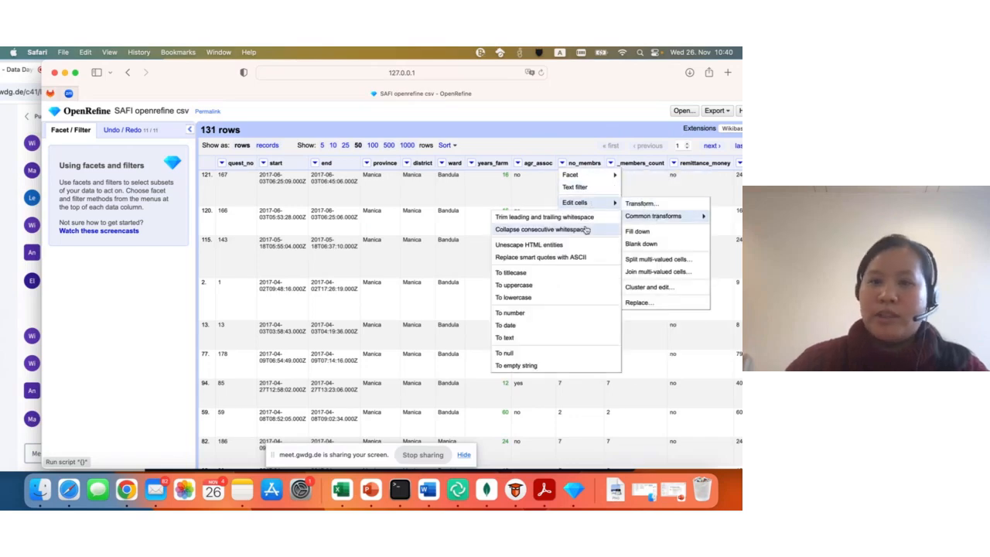
{"action": "left_click", "coordinate": [523, 314]}
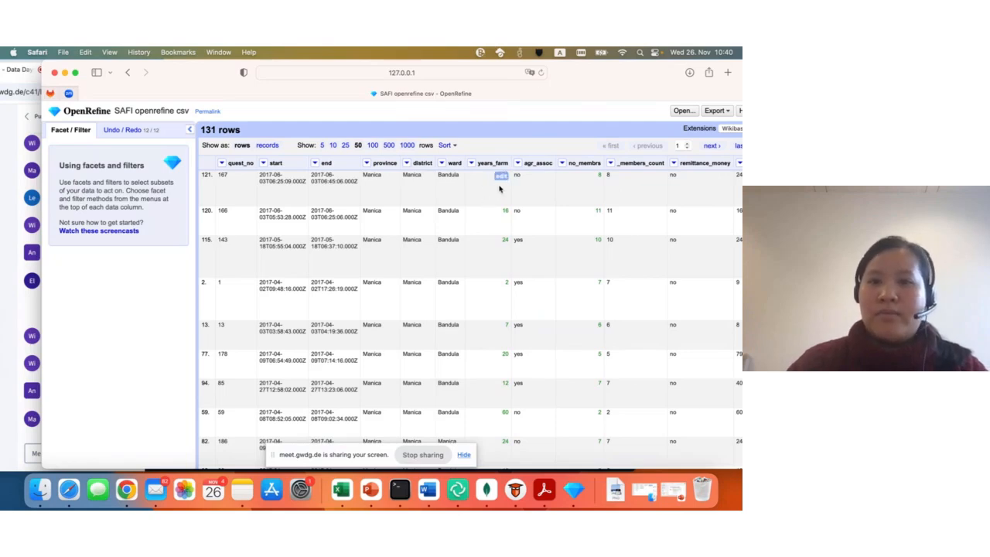
- Change the years_farm cell in row 121 to the value sixteen with data type text, for that cell only
{"action": "left_click", "coordinate": [501, 176]}
{"action": "key", "text": "BackSpace"}
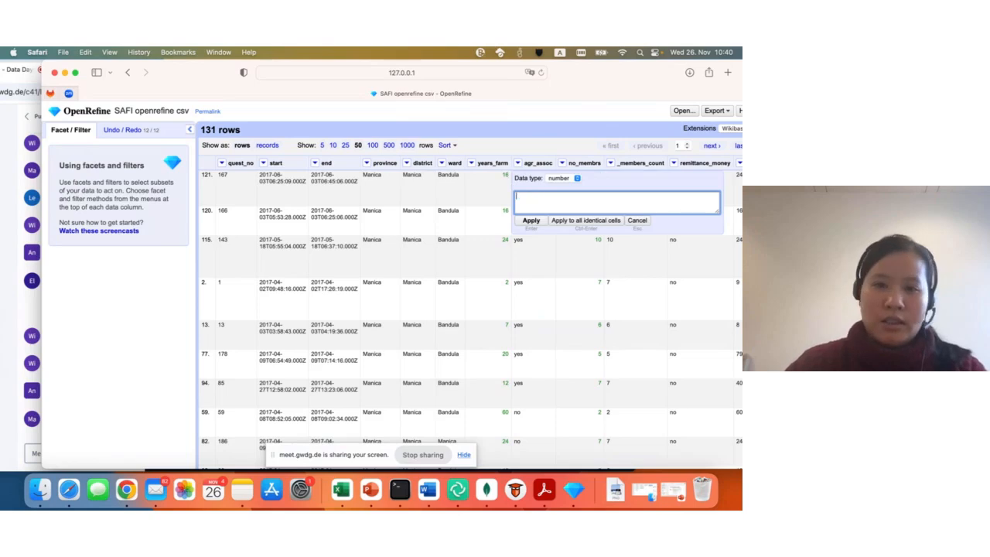
{"action": "type", "text": "sixteen"}
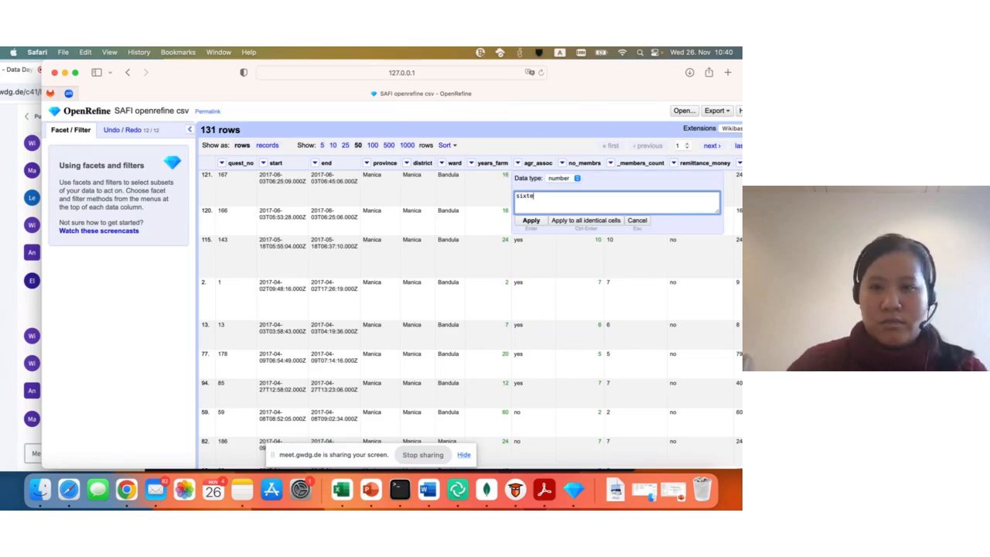
{"action": "left_click", "coordinate": [558, 178]}
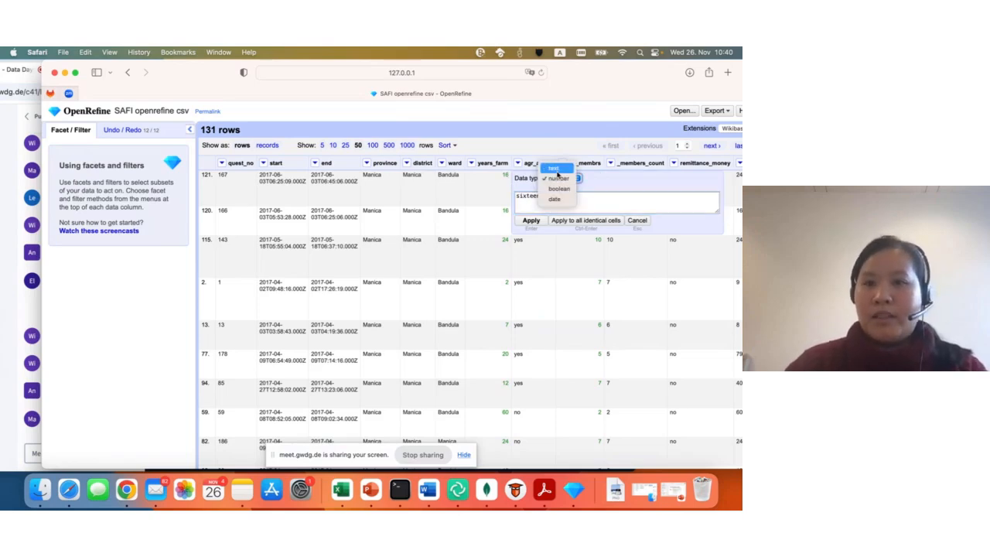
{"action": "left_click", "coordinate": [555, 168]}
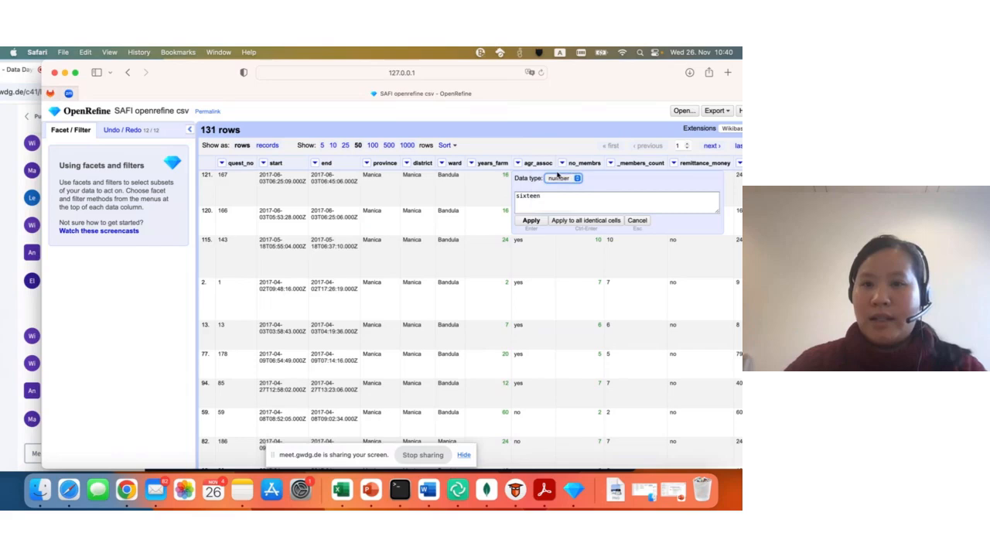
{"action": "left_click", "coordinate": [531, 222]}
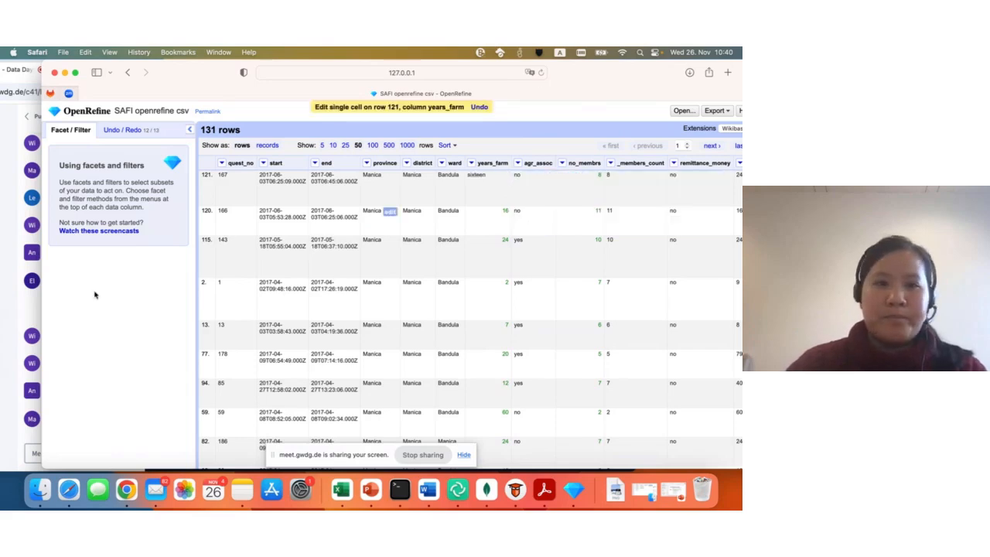
- Add a numeric facet on the years_farm column and bring up the project's operation history
{"action": "left_click", "coordinate": [472, 164]}
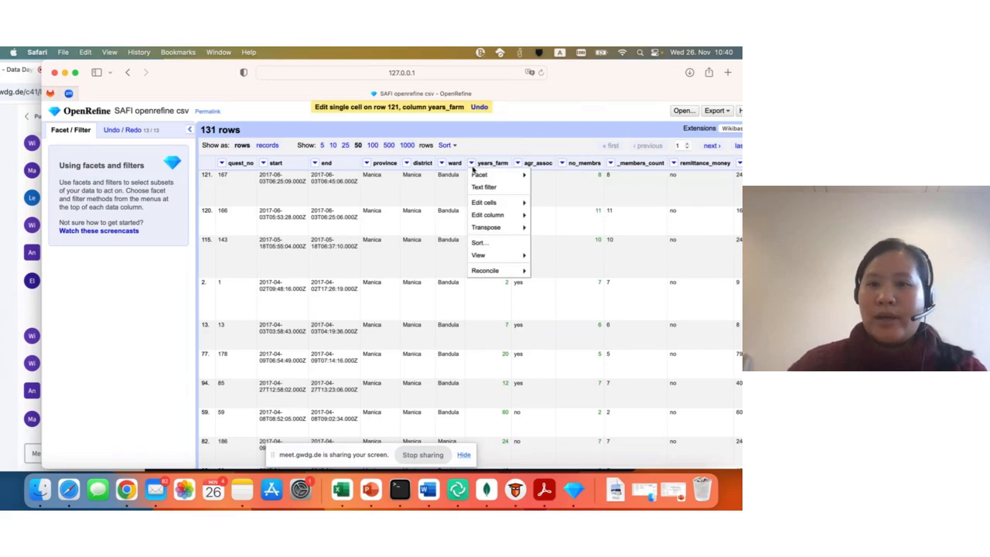
{"action": "mouse_move", "coordinate": [480, 175]}
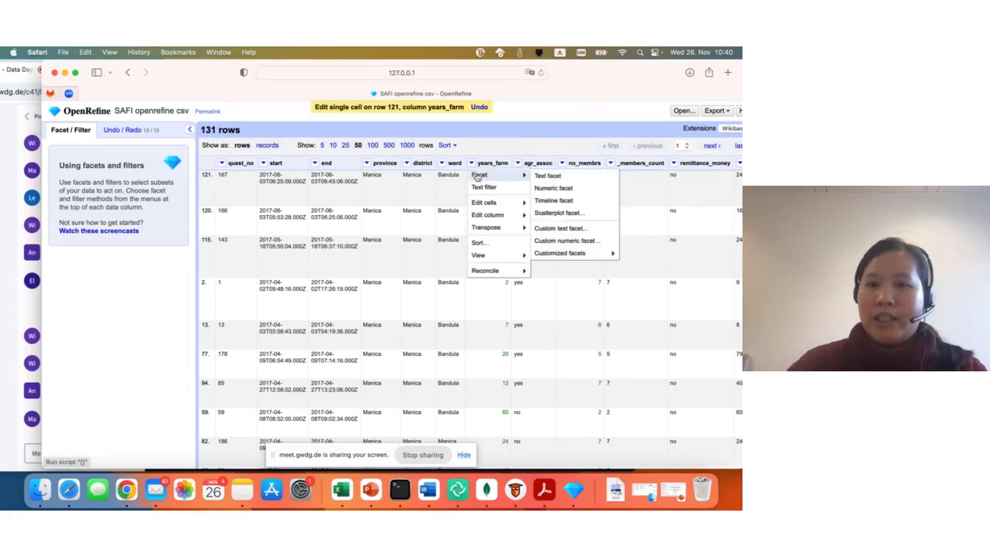
{"action": "left_click", "coordinate": [582, 190]}
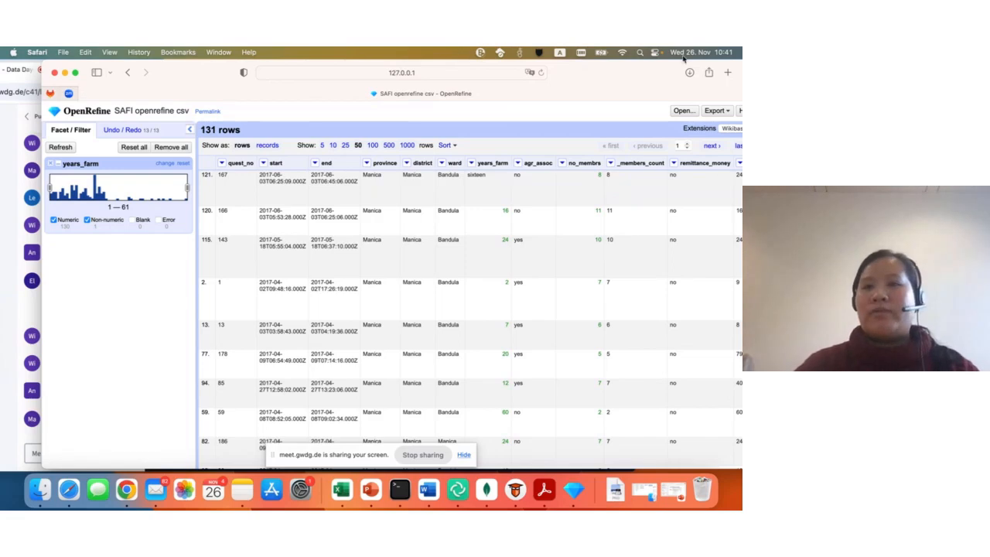
{"action": "left_click_drag", "start_coordinate": [656, 70], "coordinate": [623, 67]}
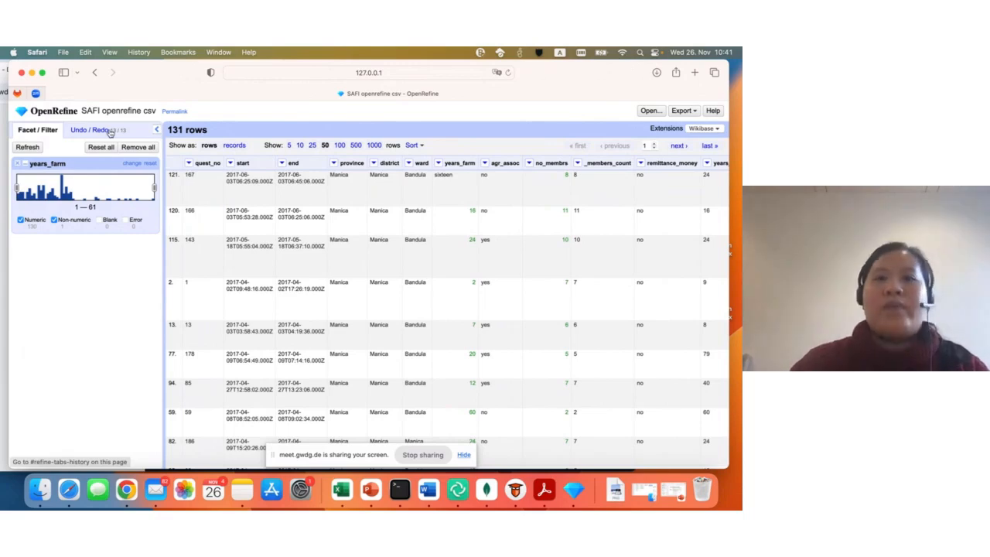
{"action": "left_click", "coordinate": [92, 130]}
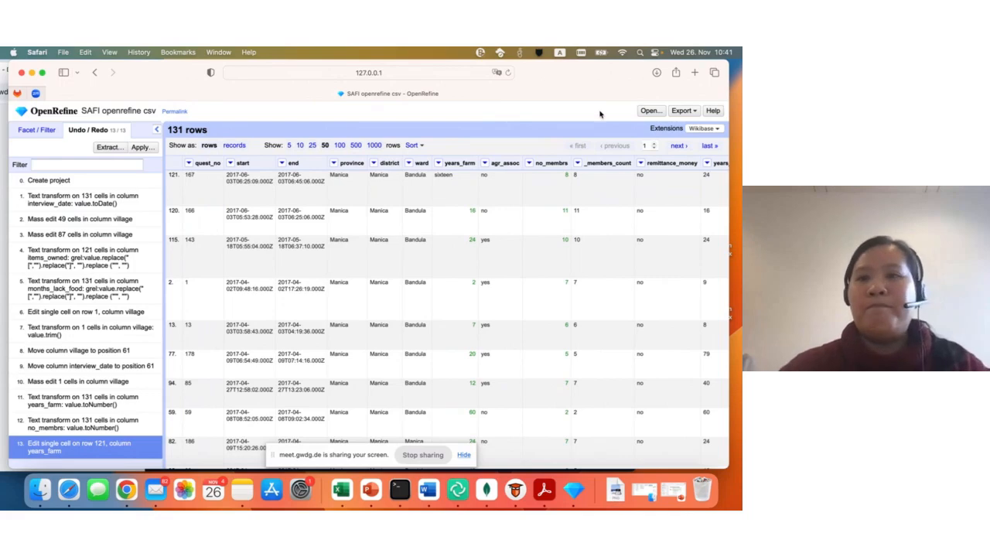
- Export the project data as comma-separated values and close the exported file that opens in the text editor
{"action": "left_click", "coordinate": [684, 113]}
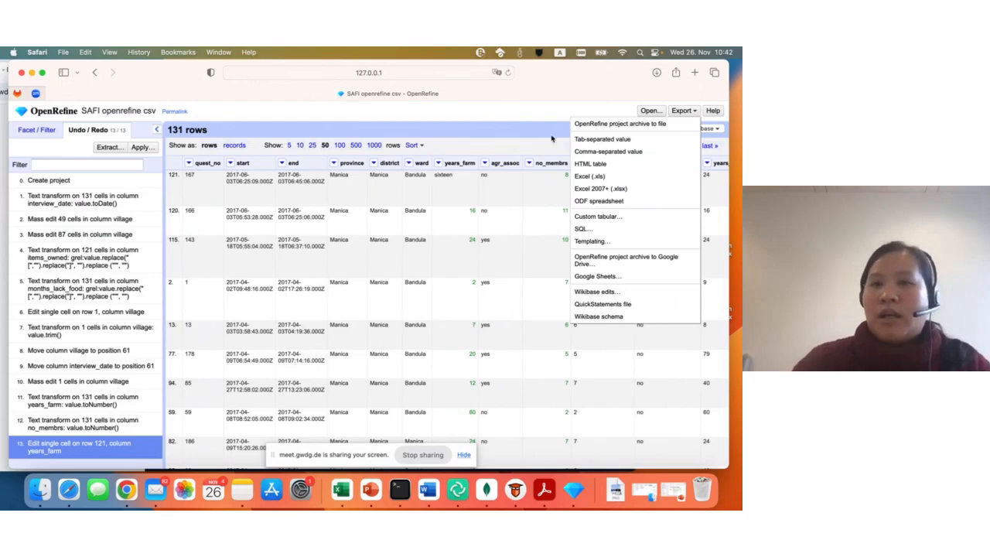
{"action": "left_click", "coordinate": [626, 151]}
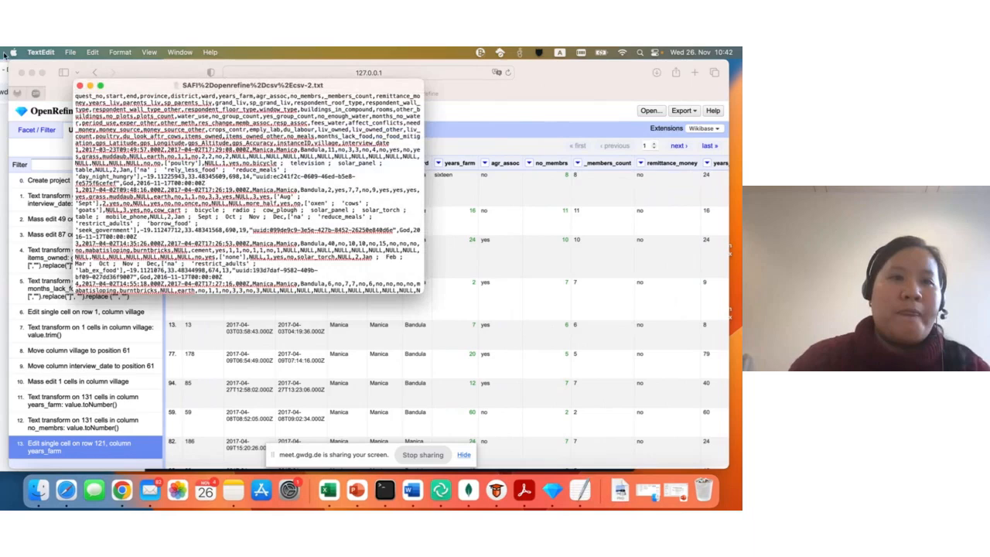
{"action": "left_click", "coordinate": [80, 85]}
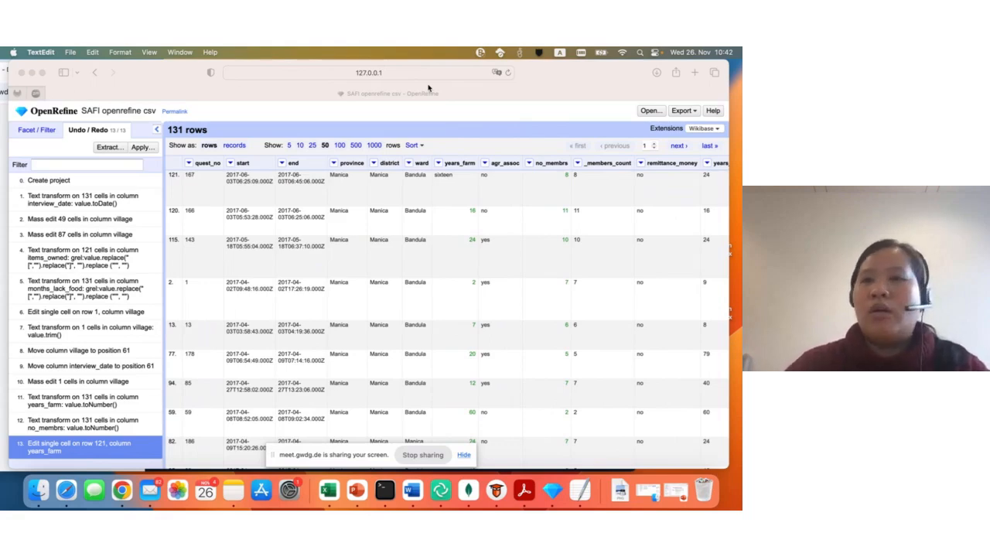
{"action": "left_click", "coordinate": [684, 112]}
{"action": "left_click", "coordinate": [683, 112]}
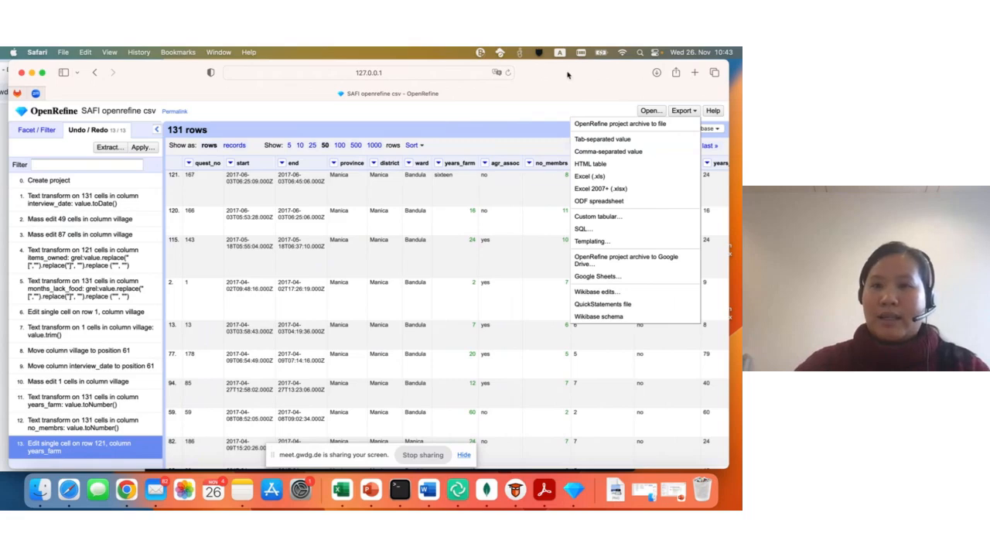
{"action": "left_click_drag", "start_coordinate": [567, 74], "coordinate": [583, 71]}
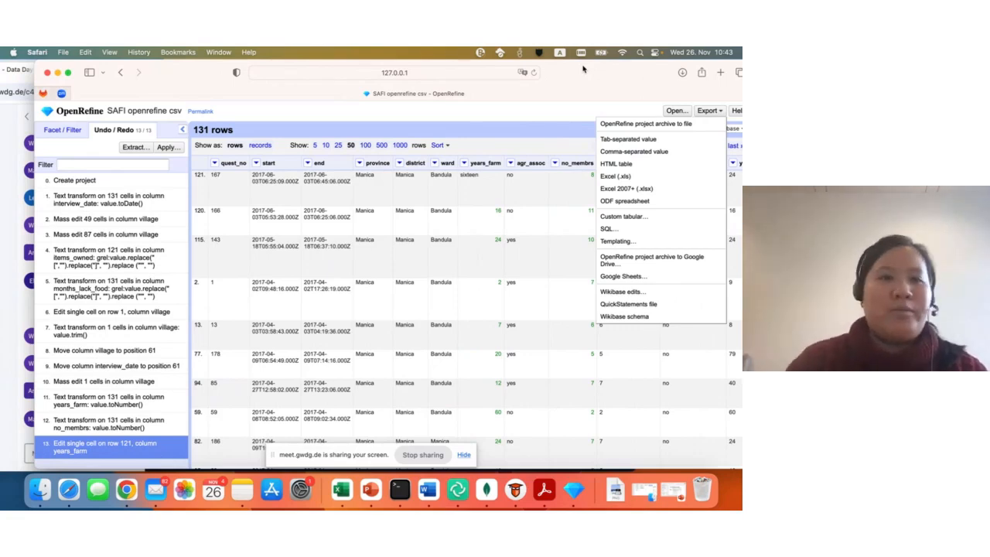
{"action": "left_click_drag", "start_coordinate": [188, 75], "coordinate": [199, 75]}
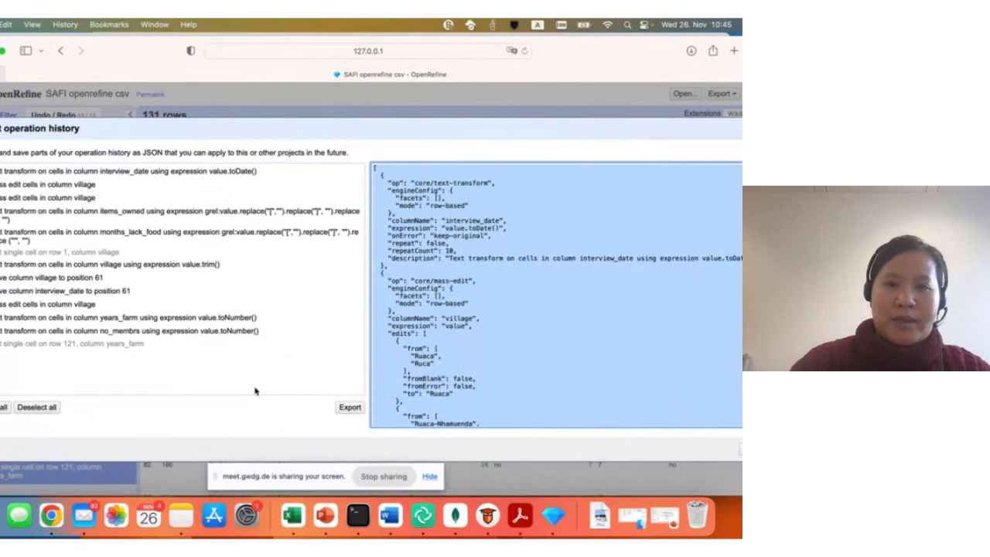
- Examine the extracted operation history, select part of its JSON code, read through it and close the extraction dialog
{"action": "left_click_drag", "start_coordinate": [531, 126], "coordinate": [458, 79]}
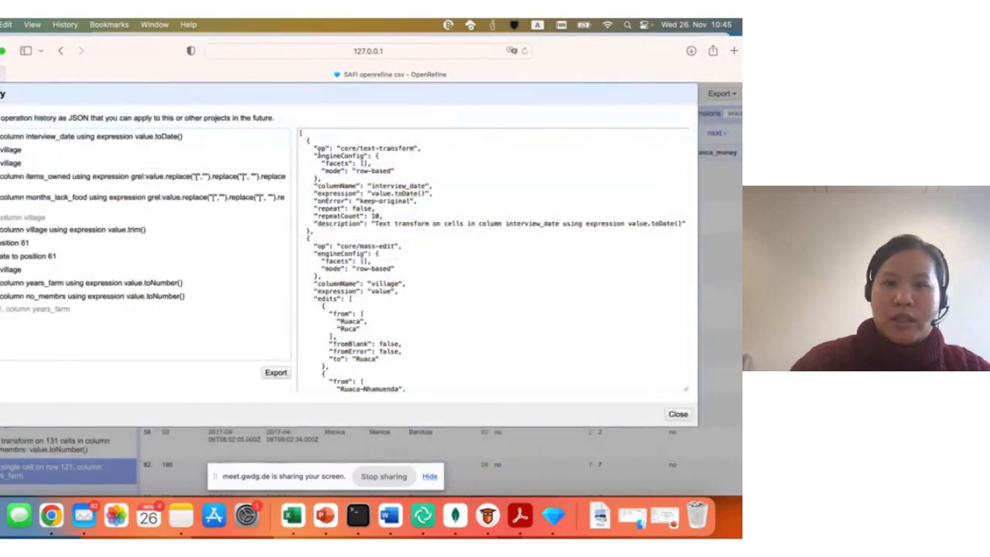
{"action": "left_click_drag", "start_coordinate": [302, 133], "coordinate": [414, 384]}
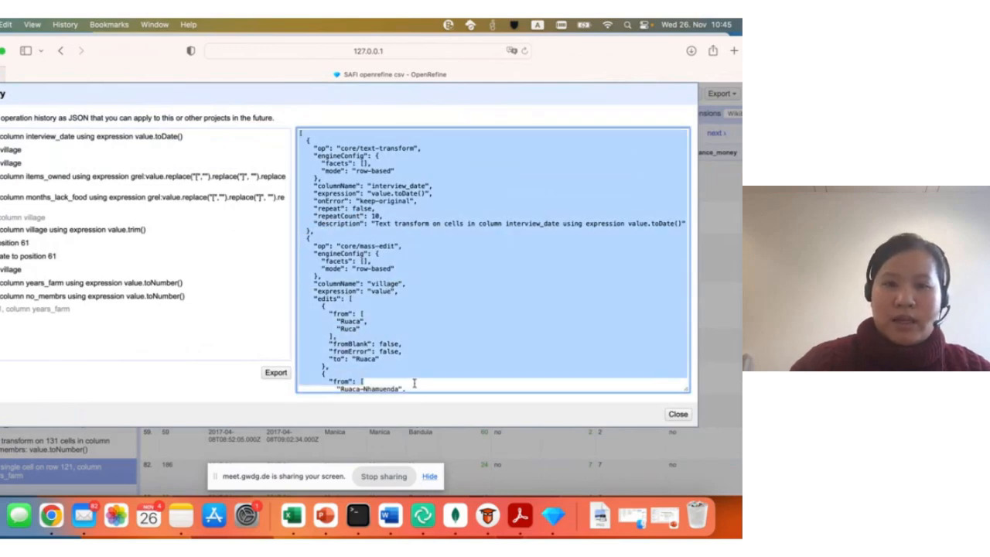
{"action": "scroll", "coordinate": [386, 221], "scroll_direction": "down", "scroll_amount": 3}
{"action": "key", "text": "super+a"}
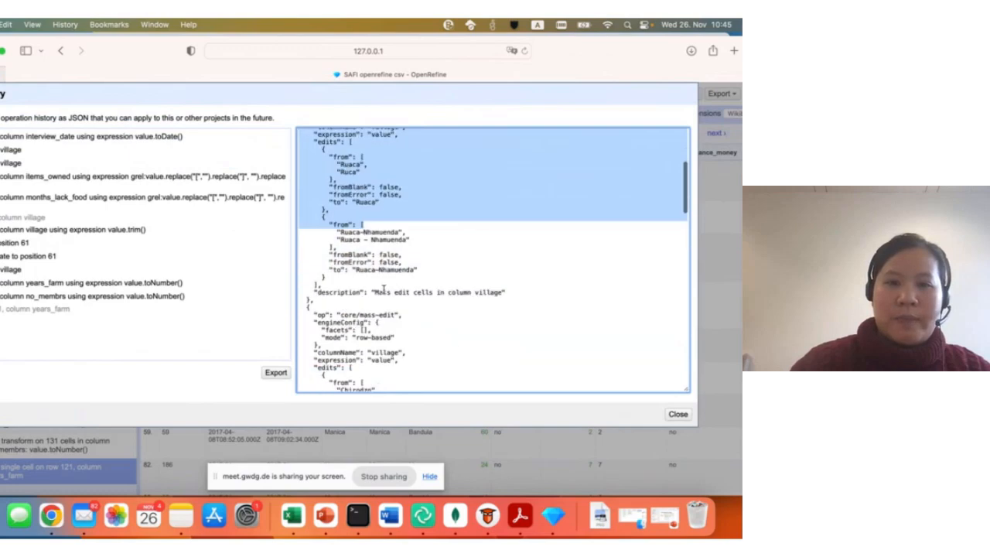
{"action": "scroll", "coordinate": [363, 224], "scroll_direction": "up", "scroll_amount": 10}
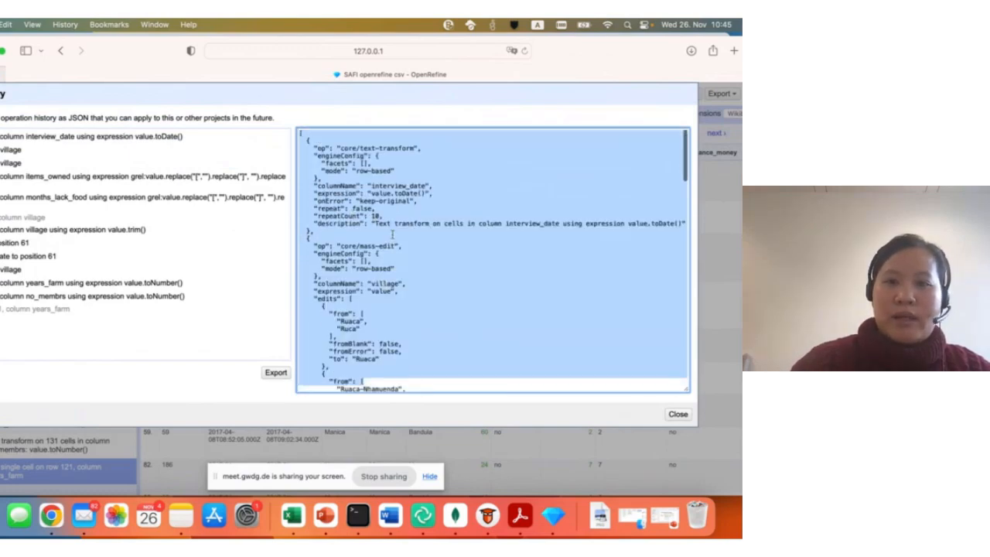
{"action": "mouse_move", "coordinate": [378, 231]}
{"action": "left_mouse_down"}
{"action": "mouse_move", "coordinate": [470, 222]}
{"action": "mouse_move", "coordinate": [375, 217]}
{"action": "mouse_move", "coordinate": [366, 230]}
{"action": "left_mouse_up"}
{"action": "scroll", "coordinate": [327, 330], "scroll_direction": "down", "scroll_amount": 1}
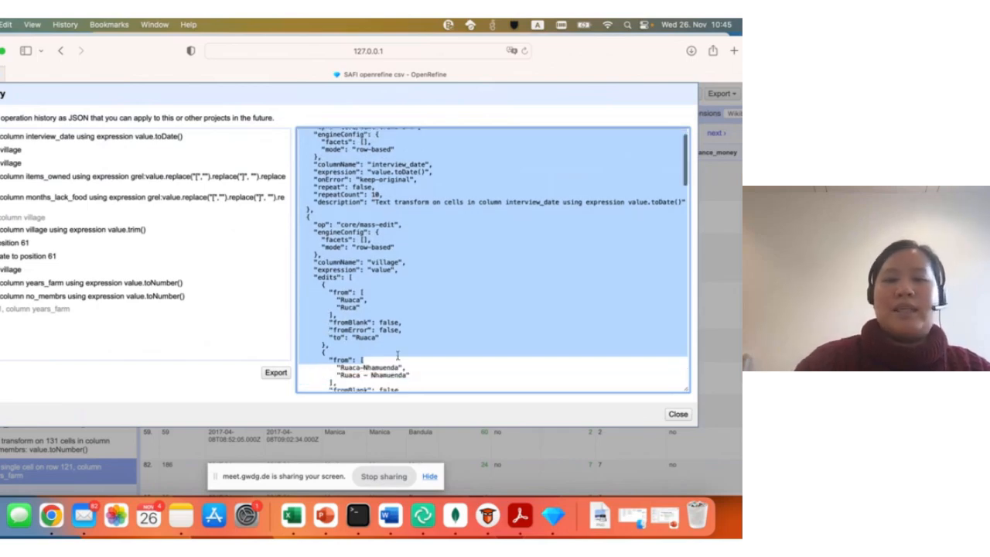
{"action": "left_click_drag", "start_coordinate": [133, 49], "coordinate": [171, 48]}
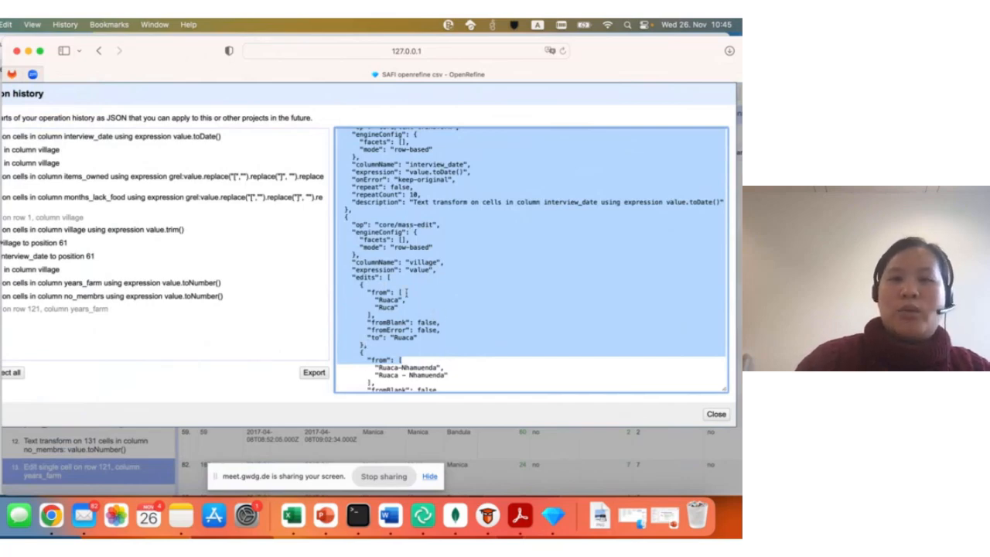
{"action": "left_click", "coordinate": [716, 416]}
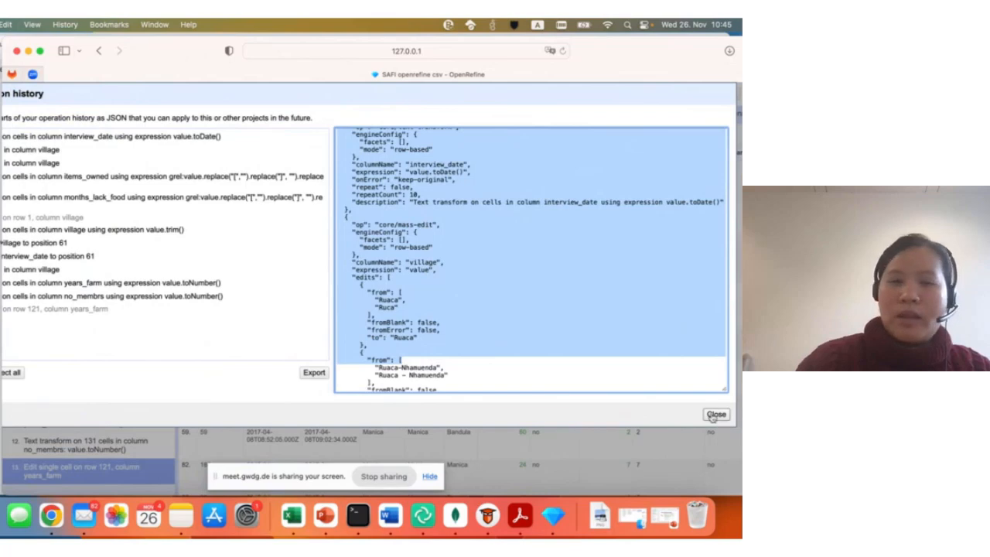
- Open the dialog for applying an extracted JSON operation history to the project
{"action": "left_click", "coordinate": [147, 134]}
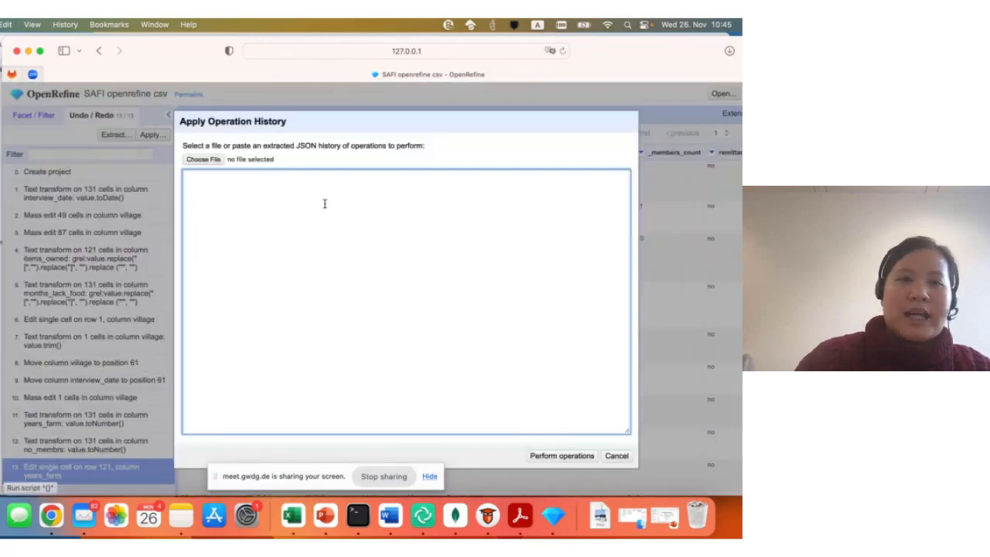